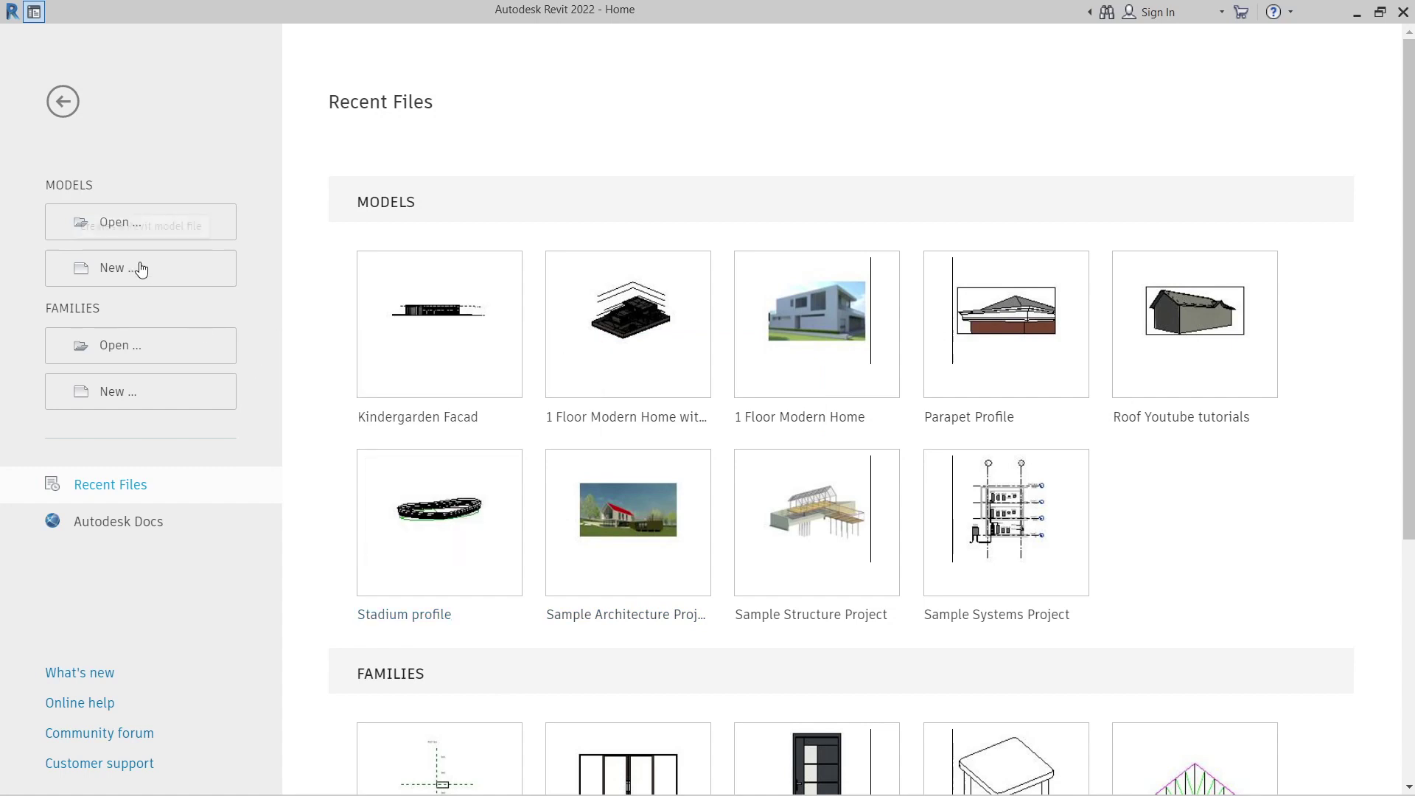
Create a new project from the Metric-Architectural Template
left_click(156, 277)
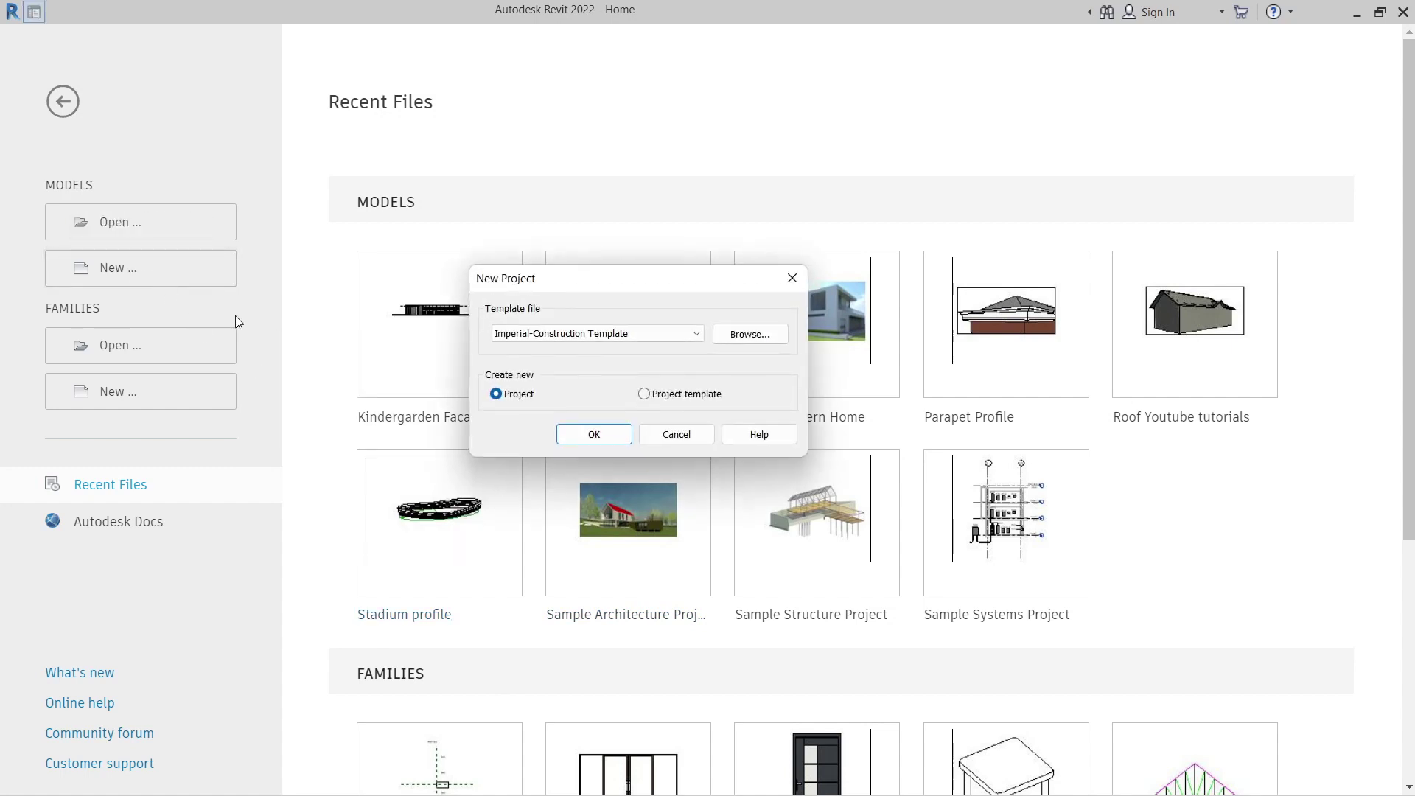
left_click(619, 334)
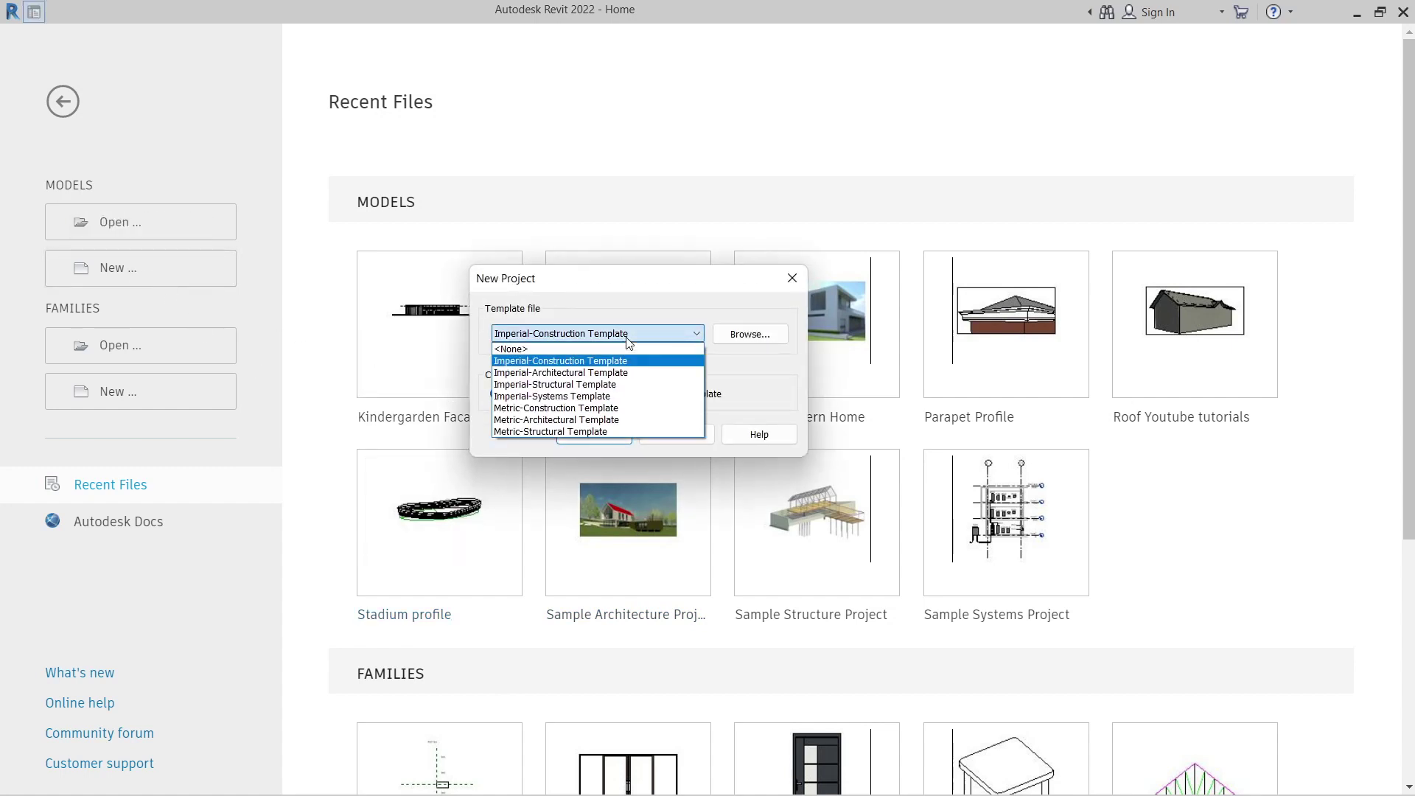
left_click(565, 424)
left_click(590, 431)
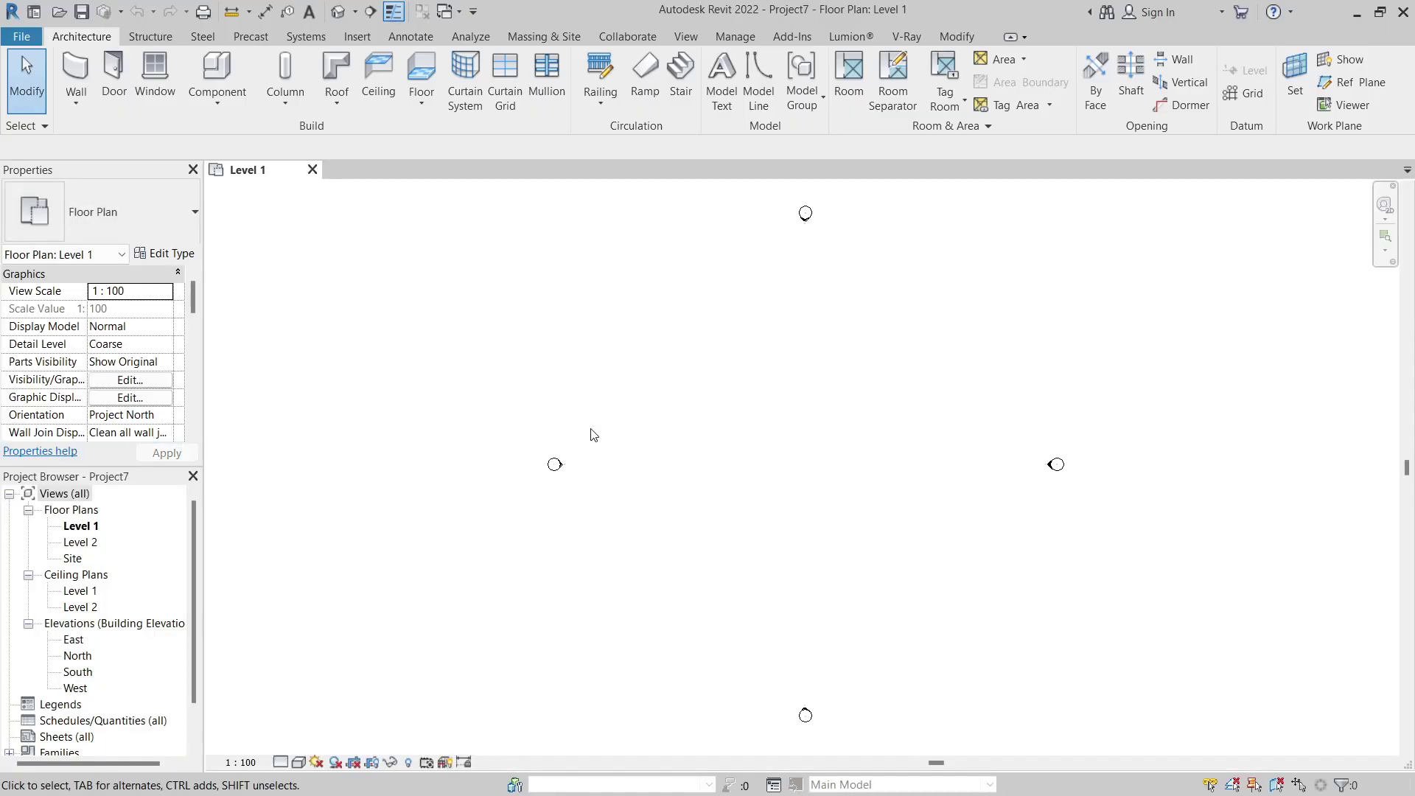
Set the project's Distance units to meters with 2 decimal places
key("u")
key("n")
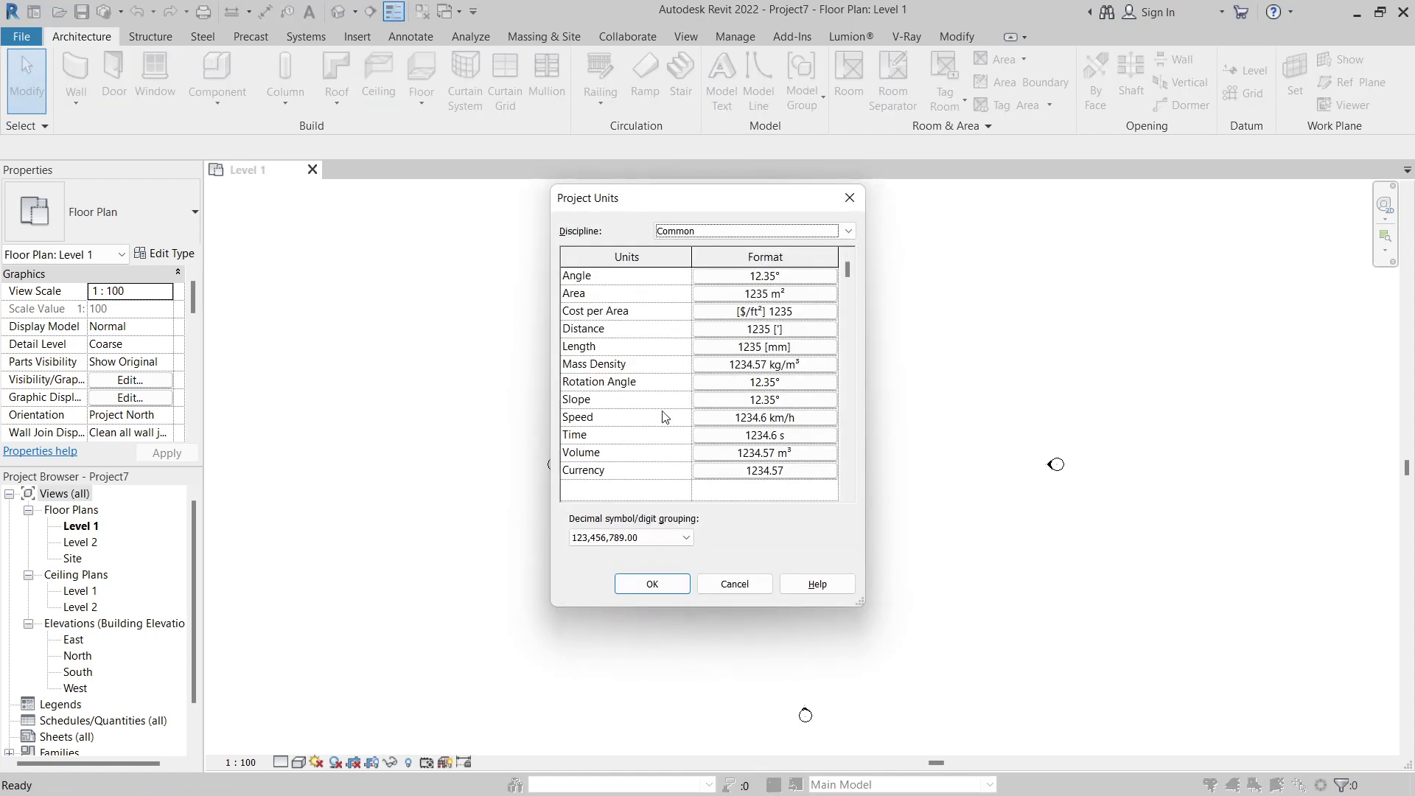
left_click(781, 329)
left_click(740, 305)
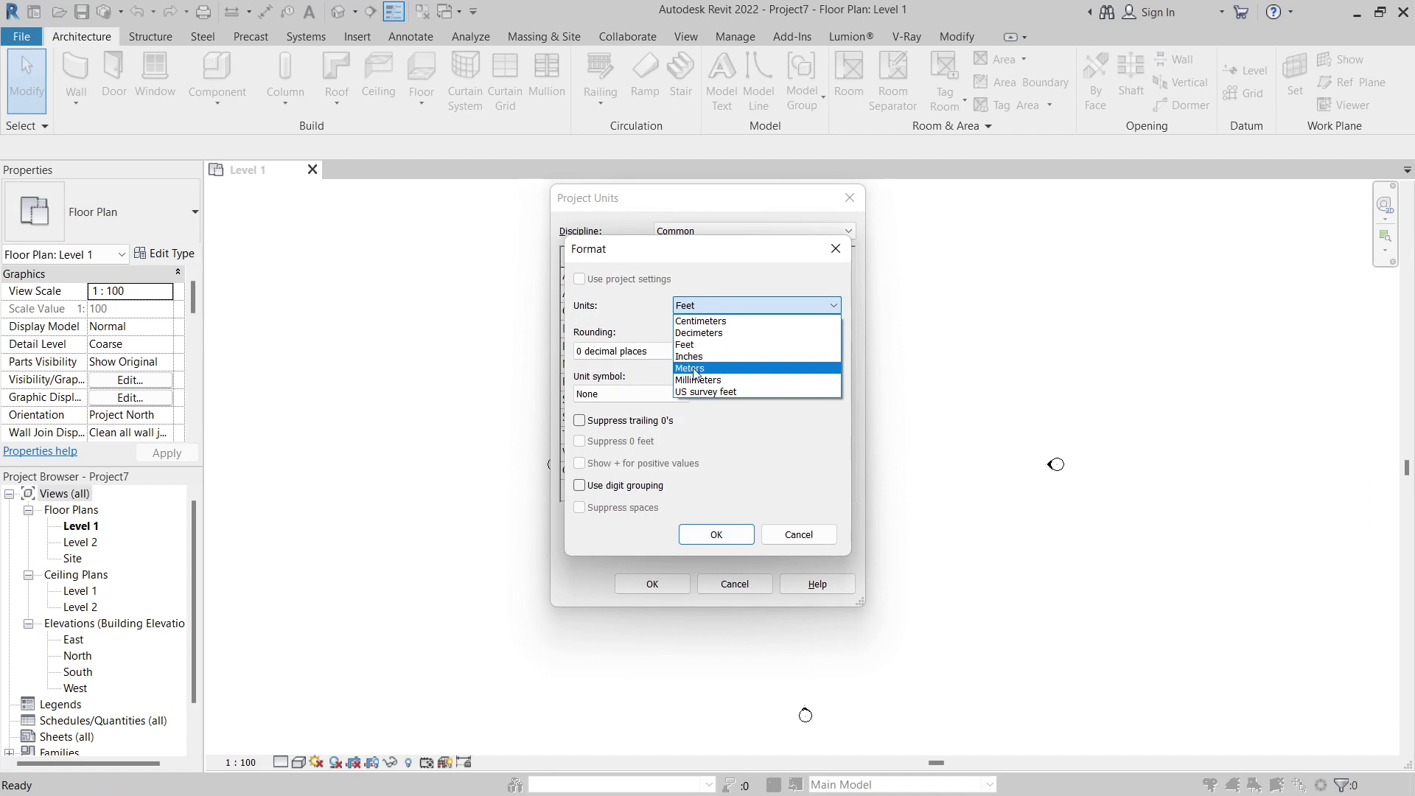
left_click(697, 368)
left_click(621, 355)
left_click(612, 412)
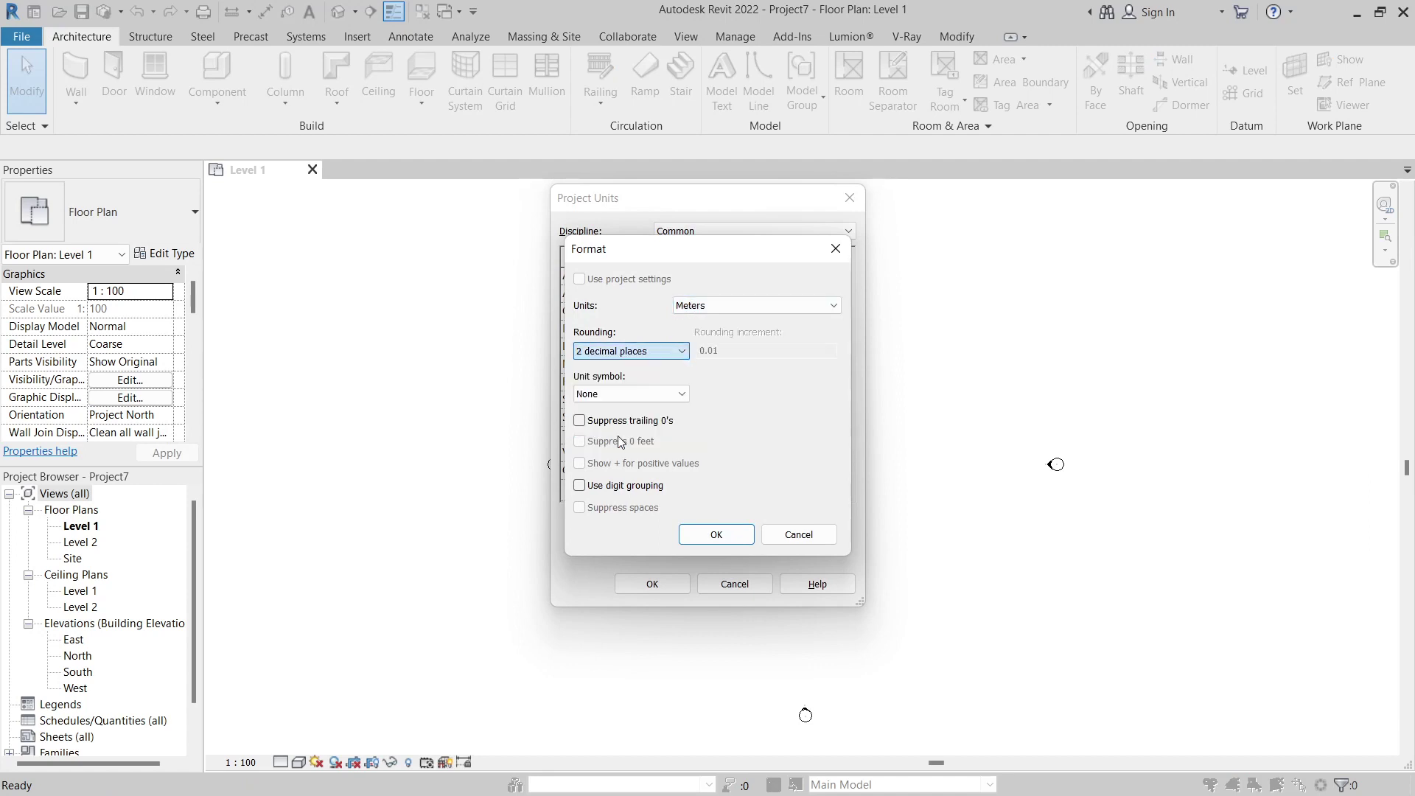
left_click(704, 540)
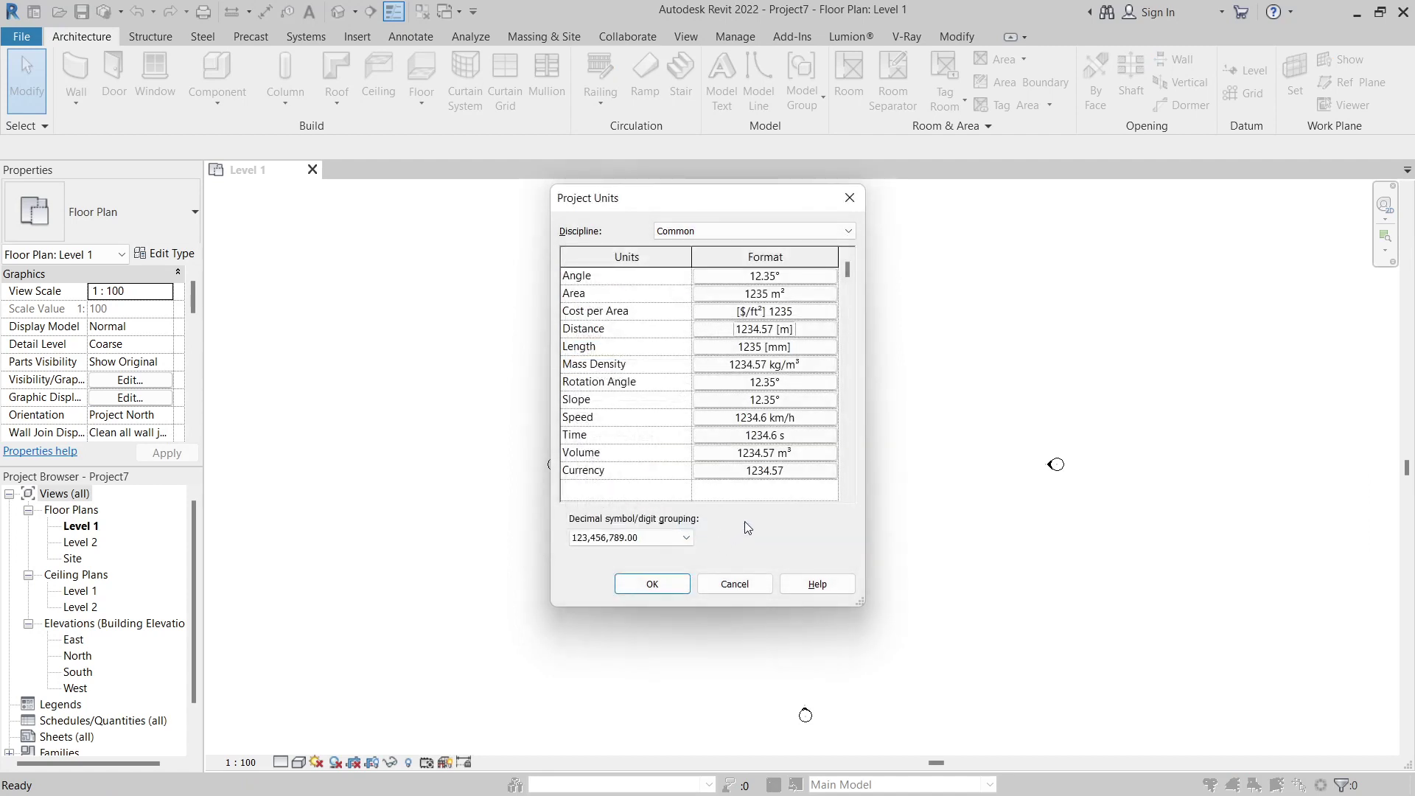
Set the Length units to meters with 2 decimal places and apply the project units
left_click(773, 349)
left_click(718, 305)
left_click(689, 368)
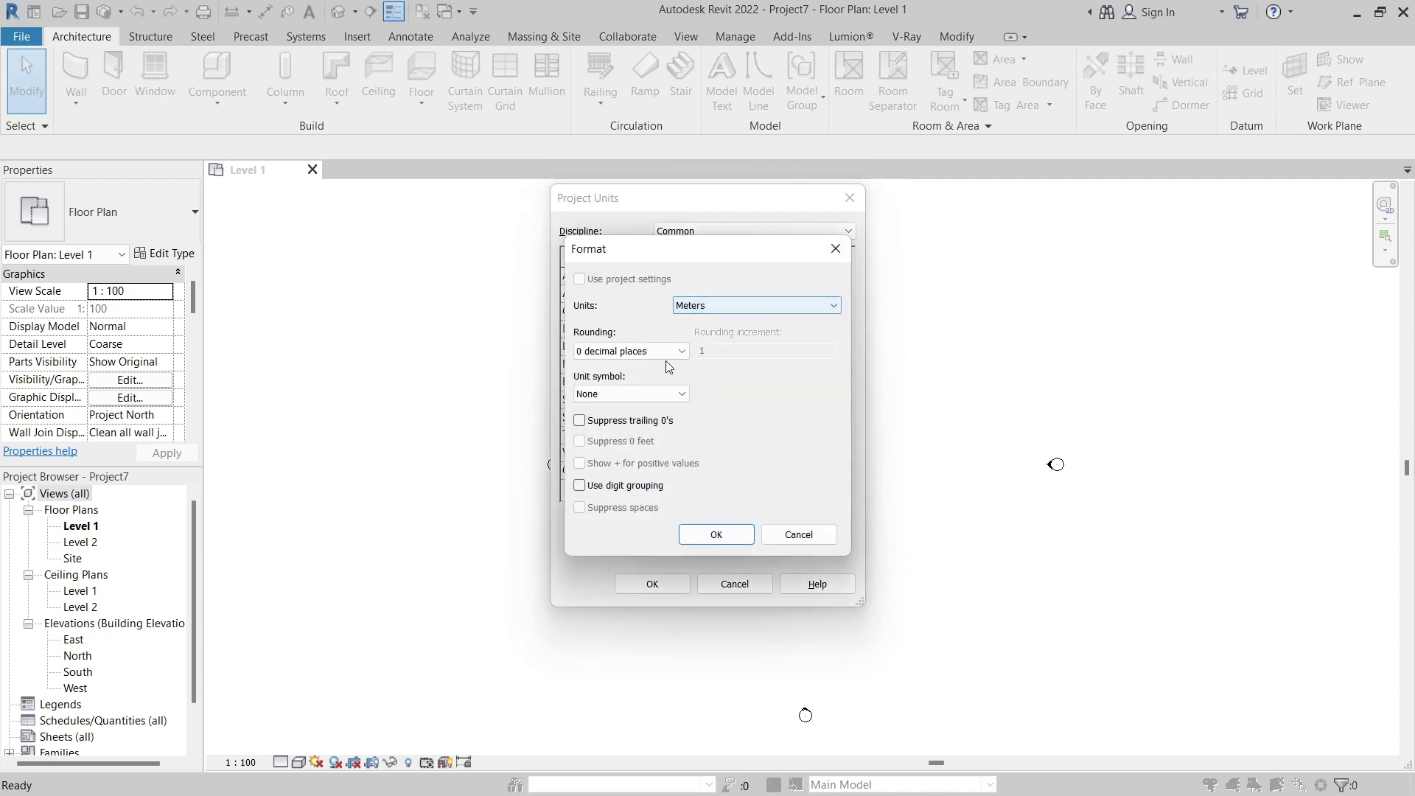
left_click(648, 350)
left_click(611, 426)
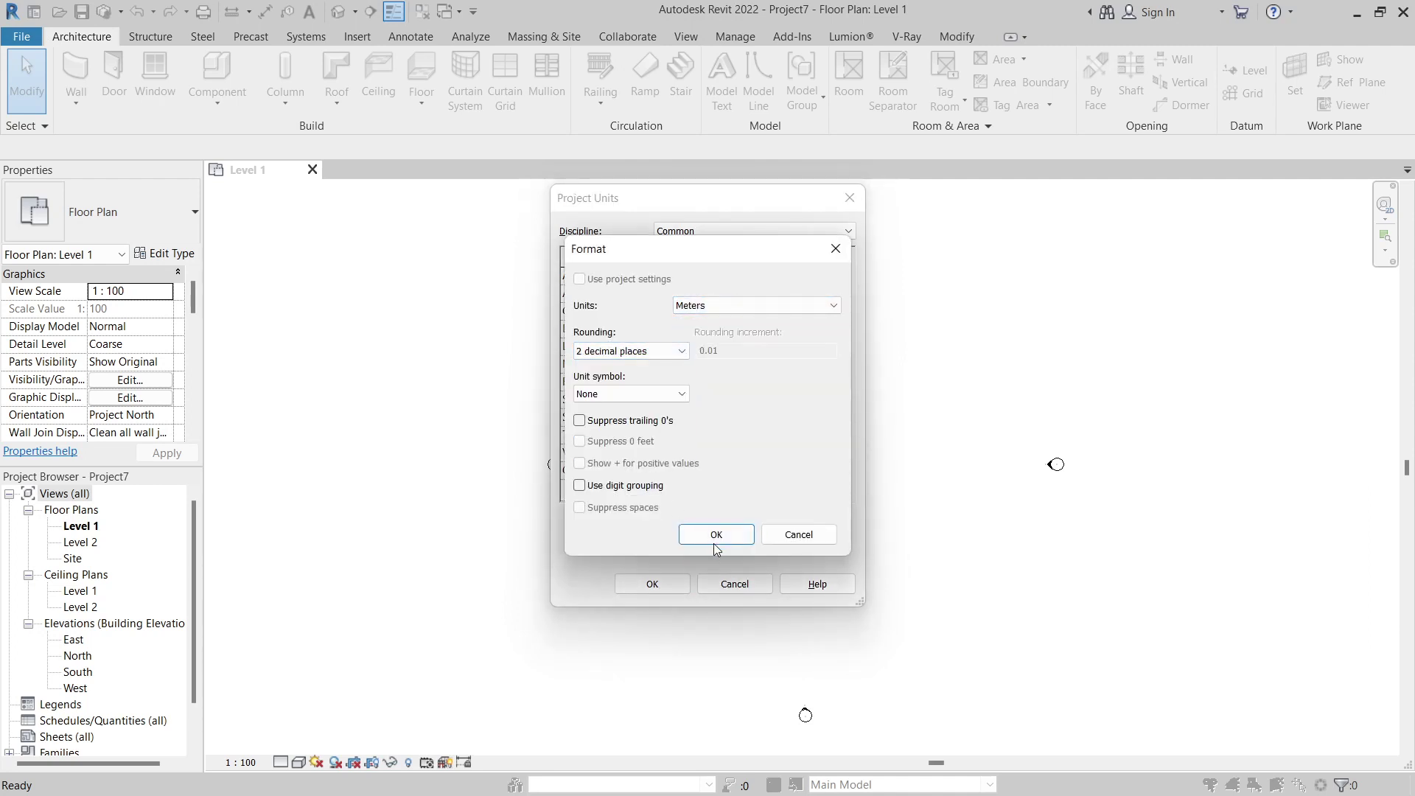
left_click(719, 534)
left_click(652, 588)
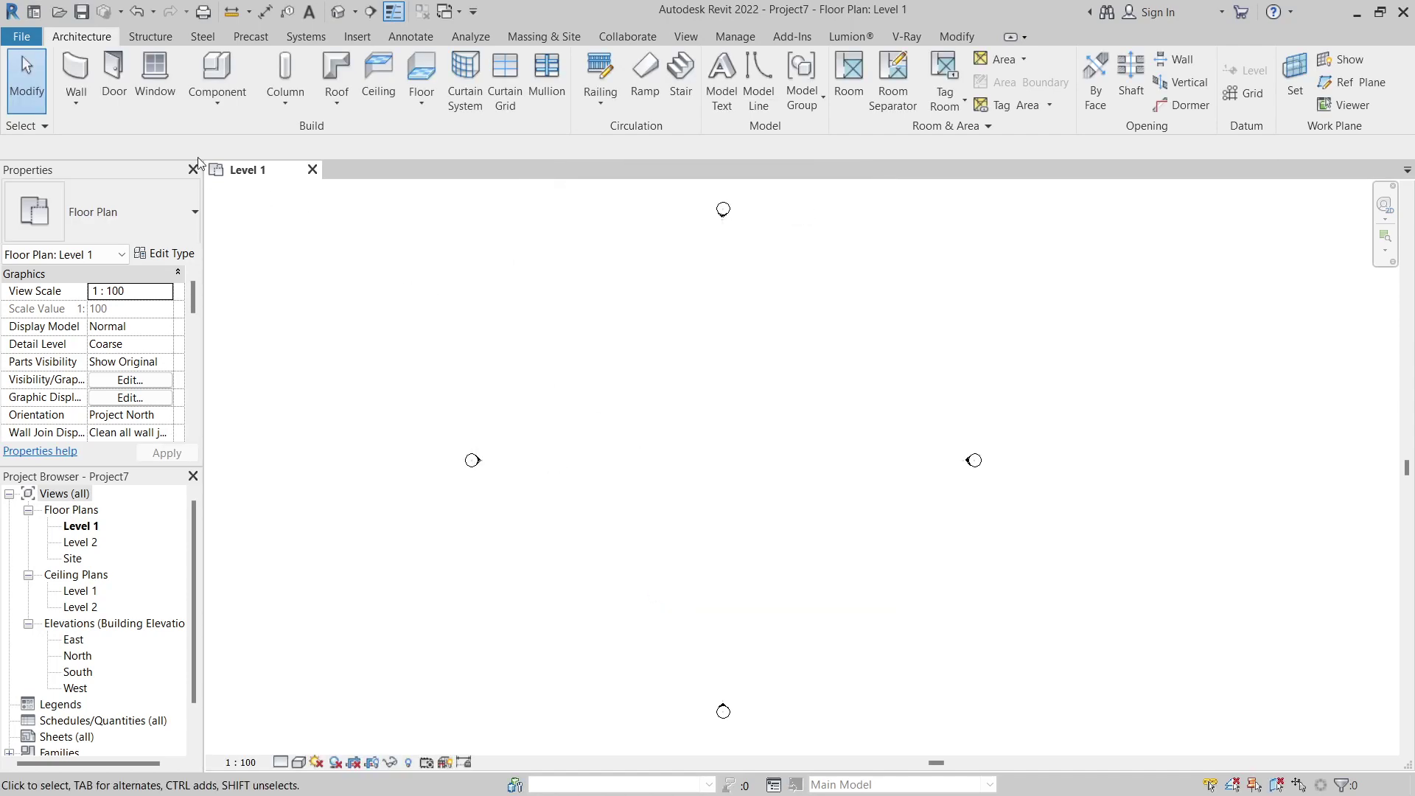
Draw a straight horizontal wall about 19 m long between the elevation markers on the Level 1 plan
left_click(76, 74)
left_click(617, 448)
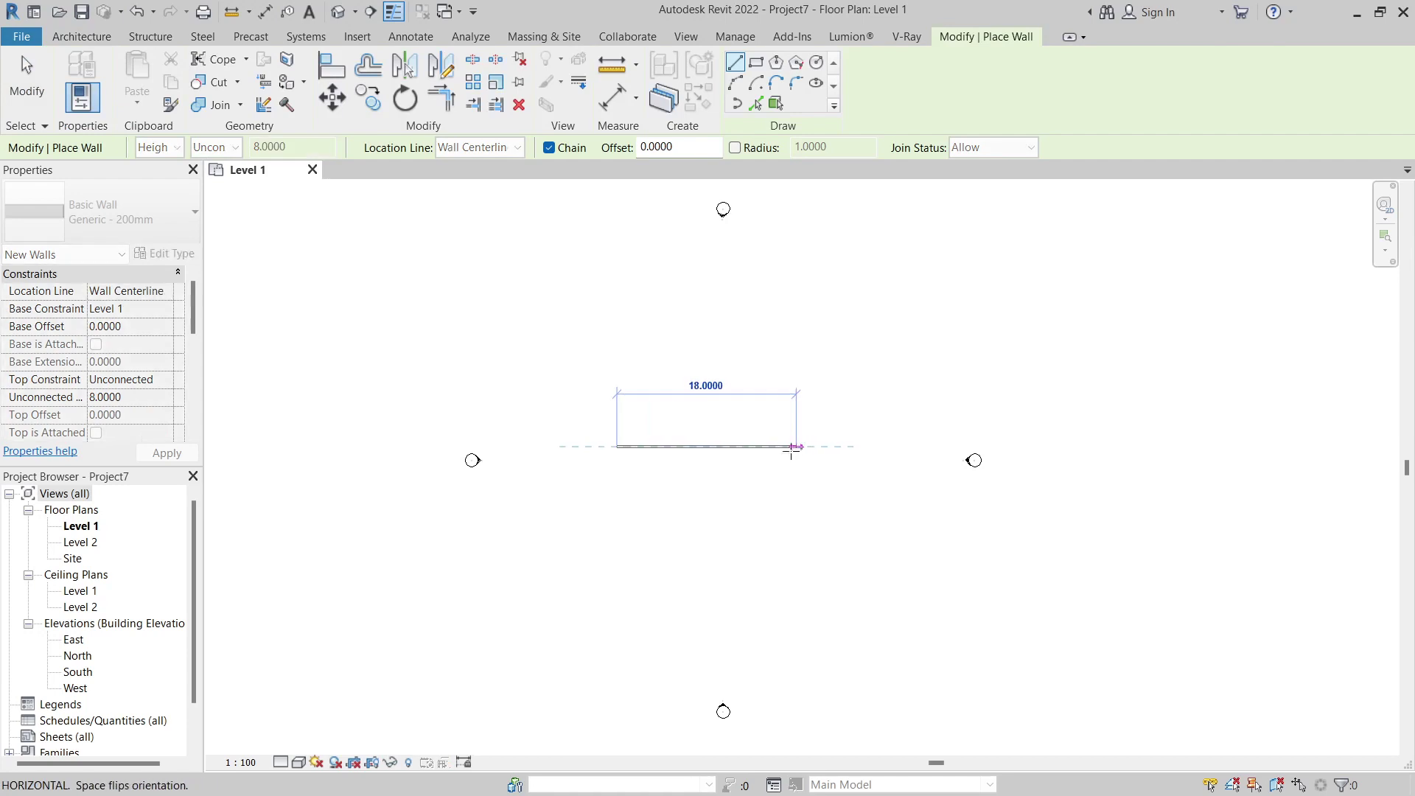
right_click(806, 448)
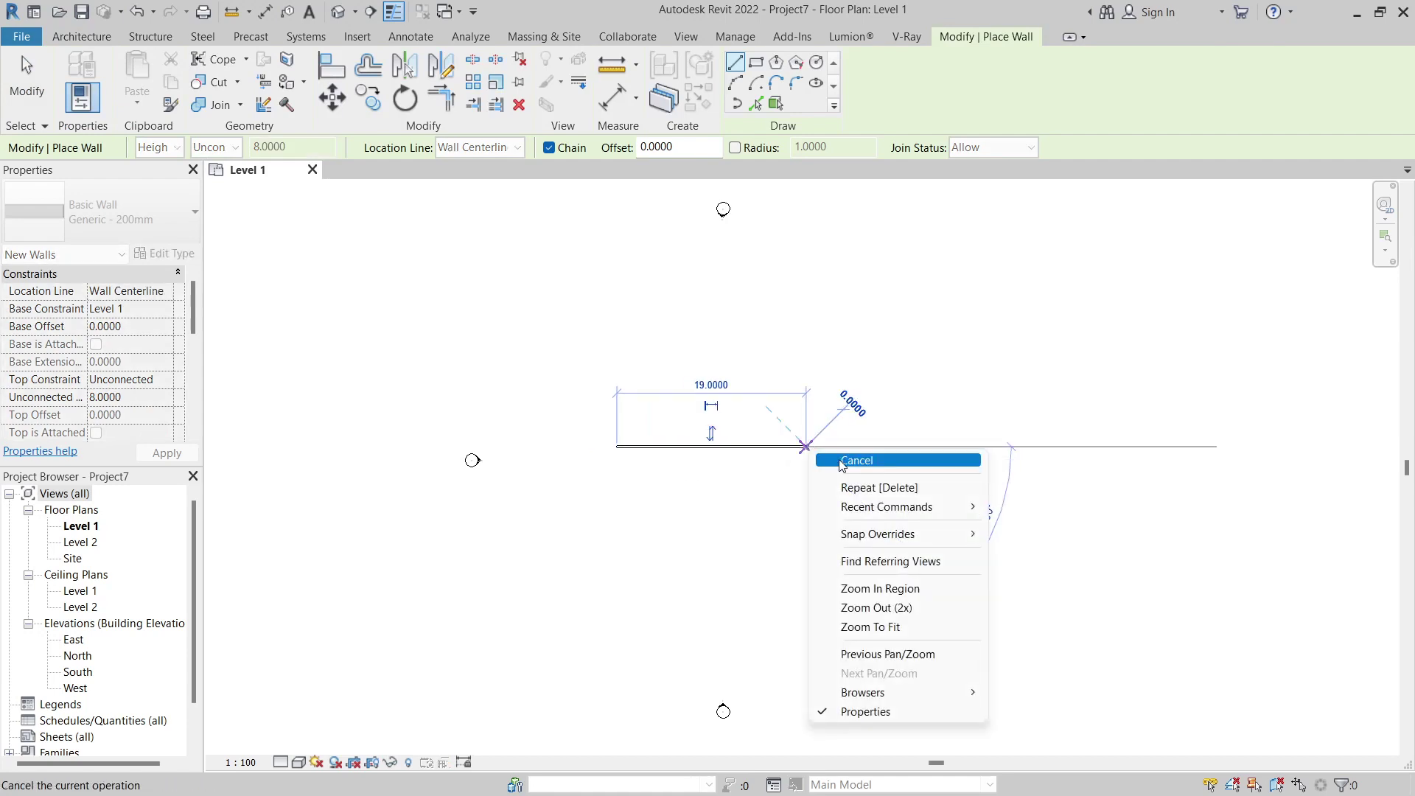
left_click(844, 462)
left_click(28, 76)
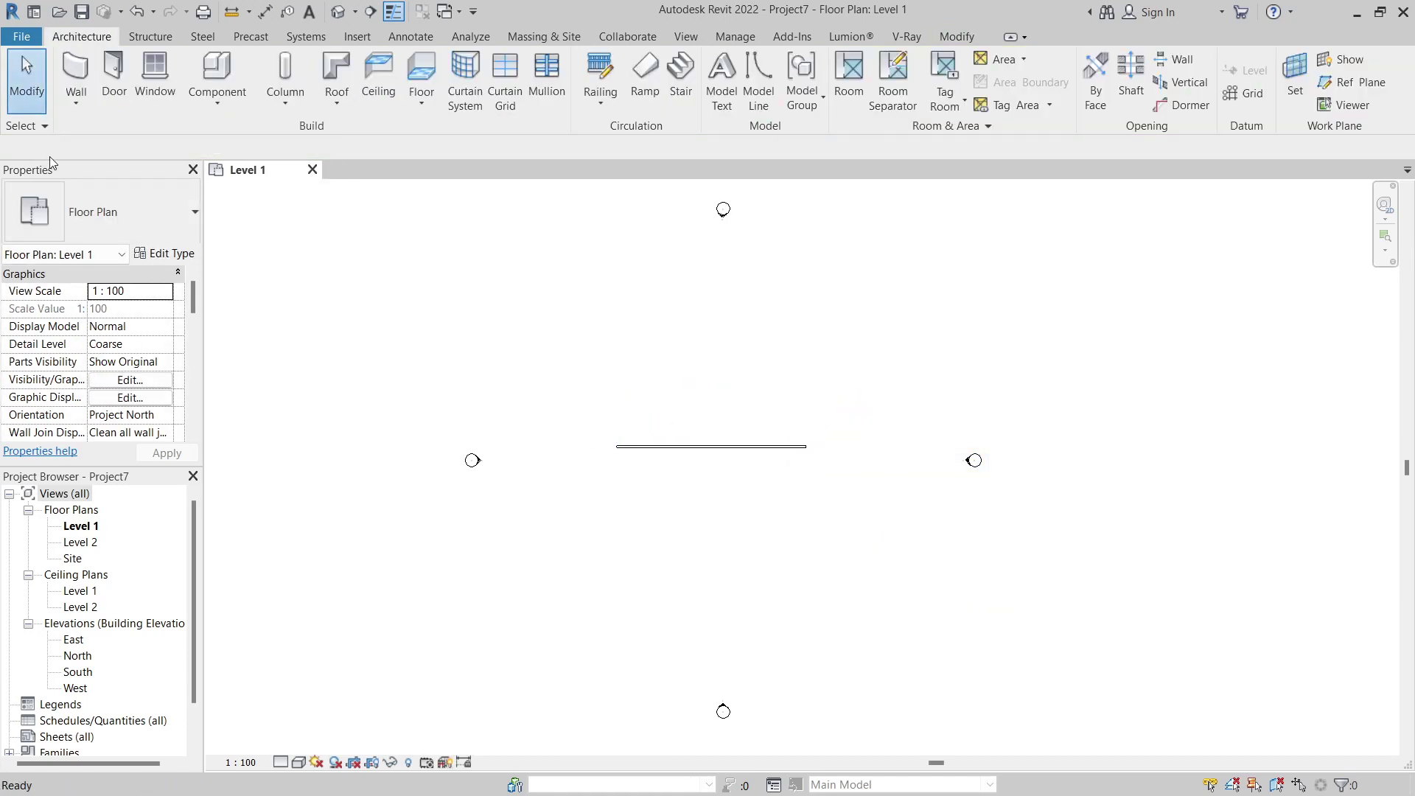
Duplicate the wall's type under the name "Generic - 200mm clad"
left_click(772, 447)
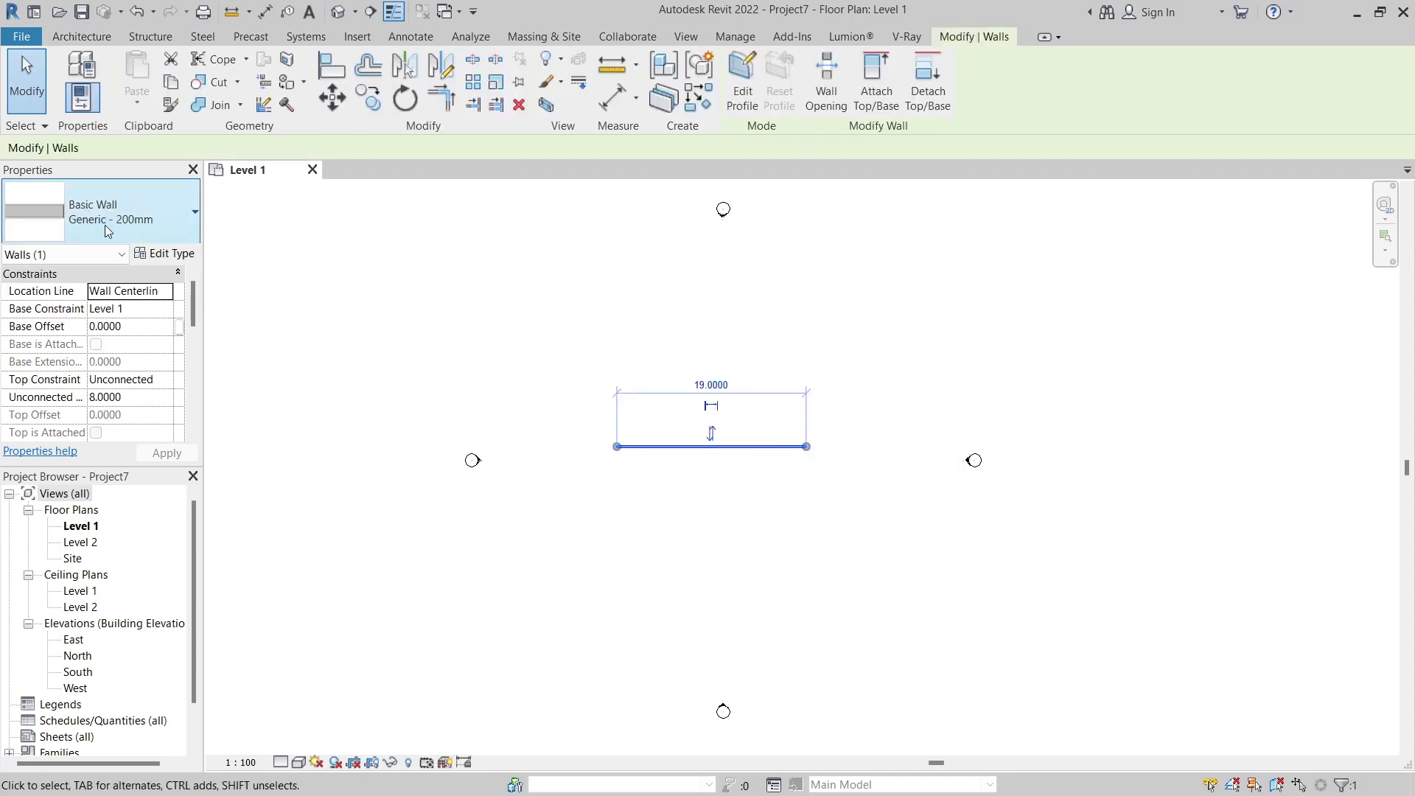
left_click(160, 255)
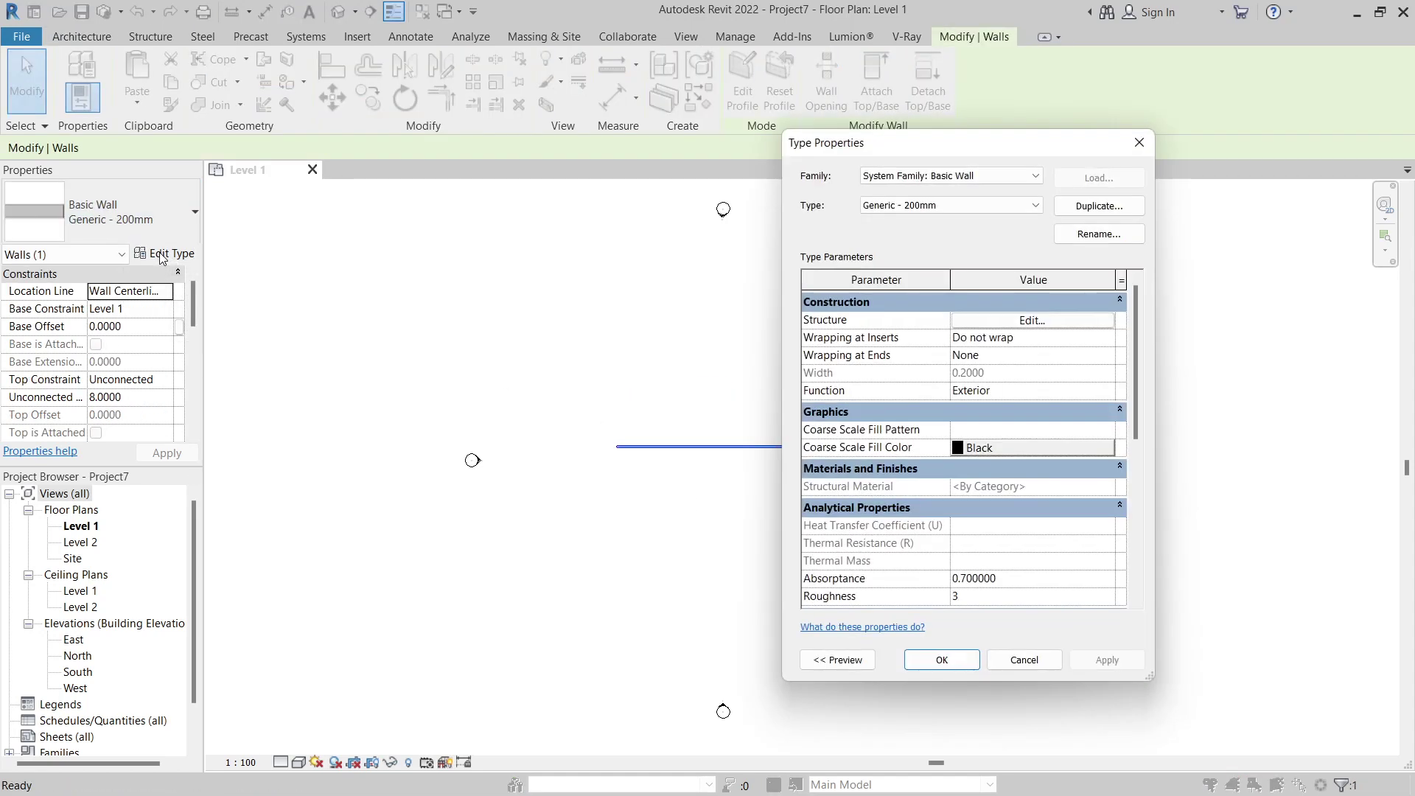
left_click_drag(1004, 152, 635, 154)
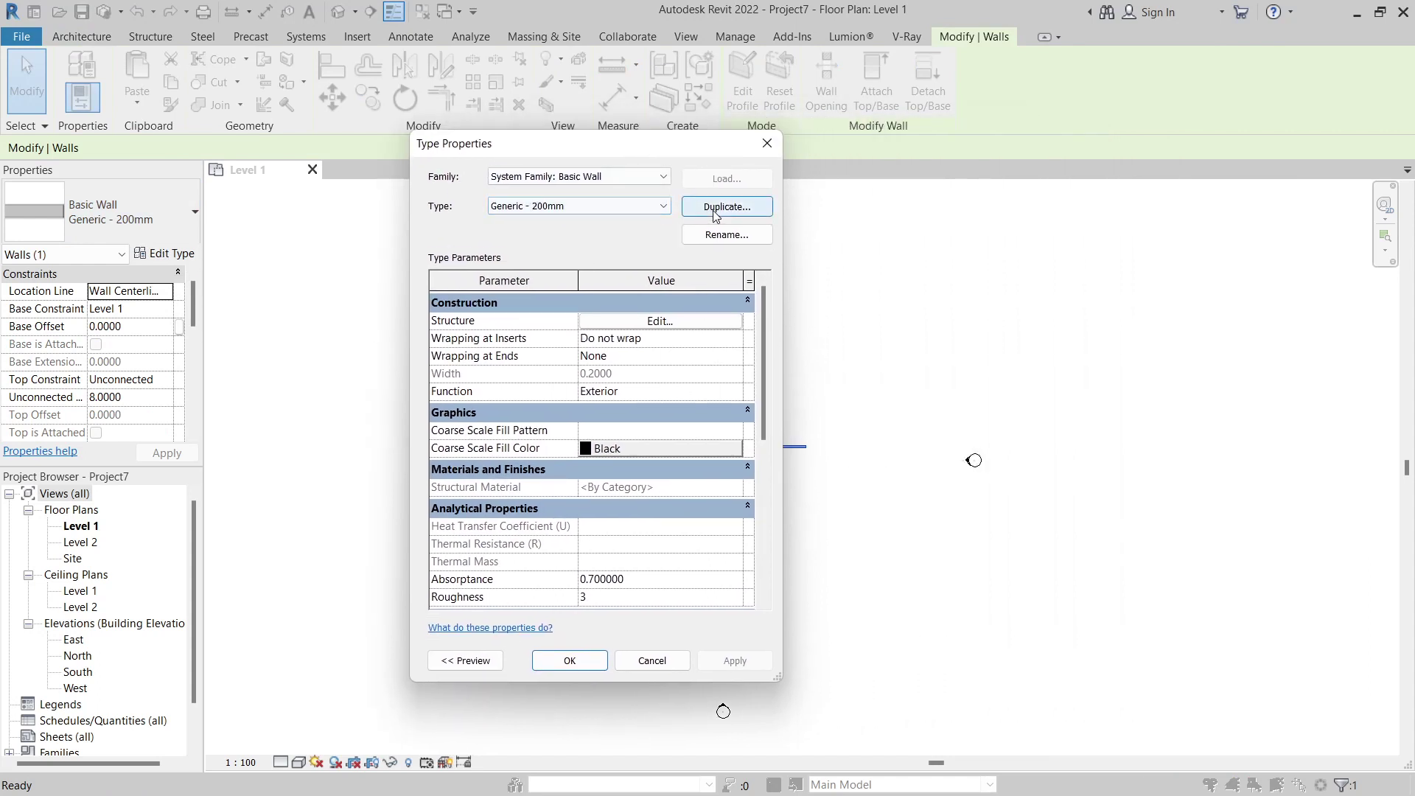
left_click(684, 214)
left_click(615, 398)
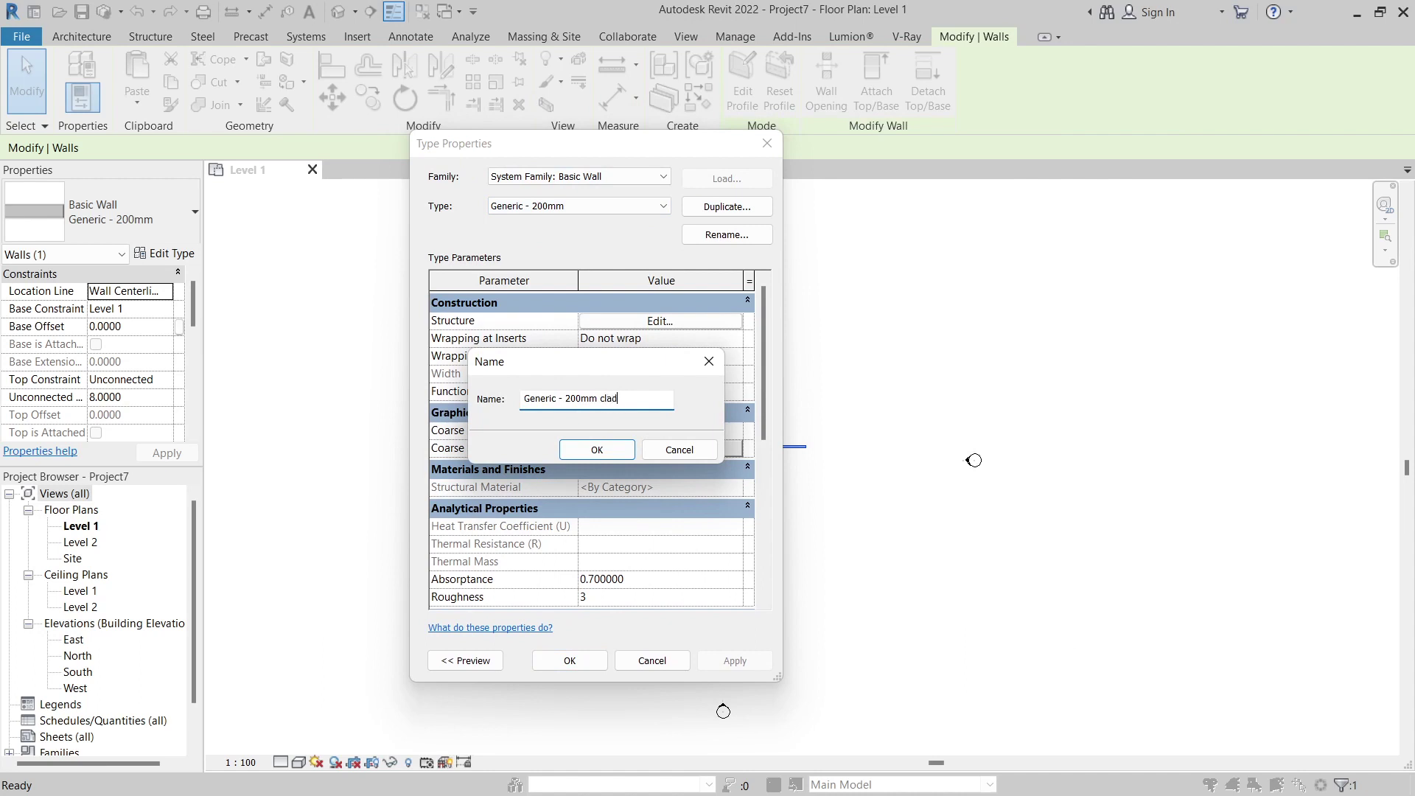
left_click(597, 450)
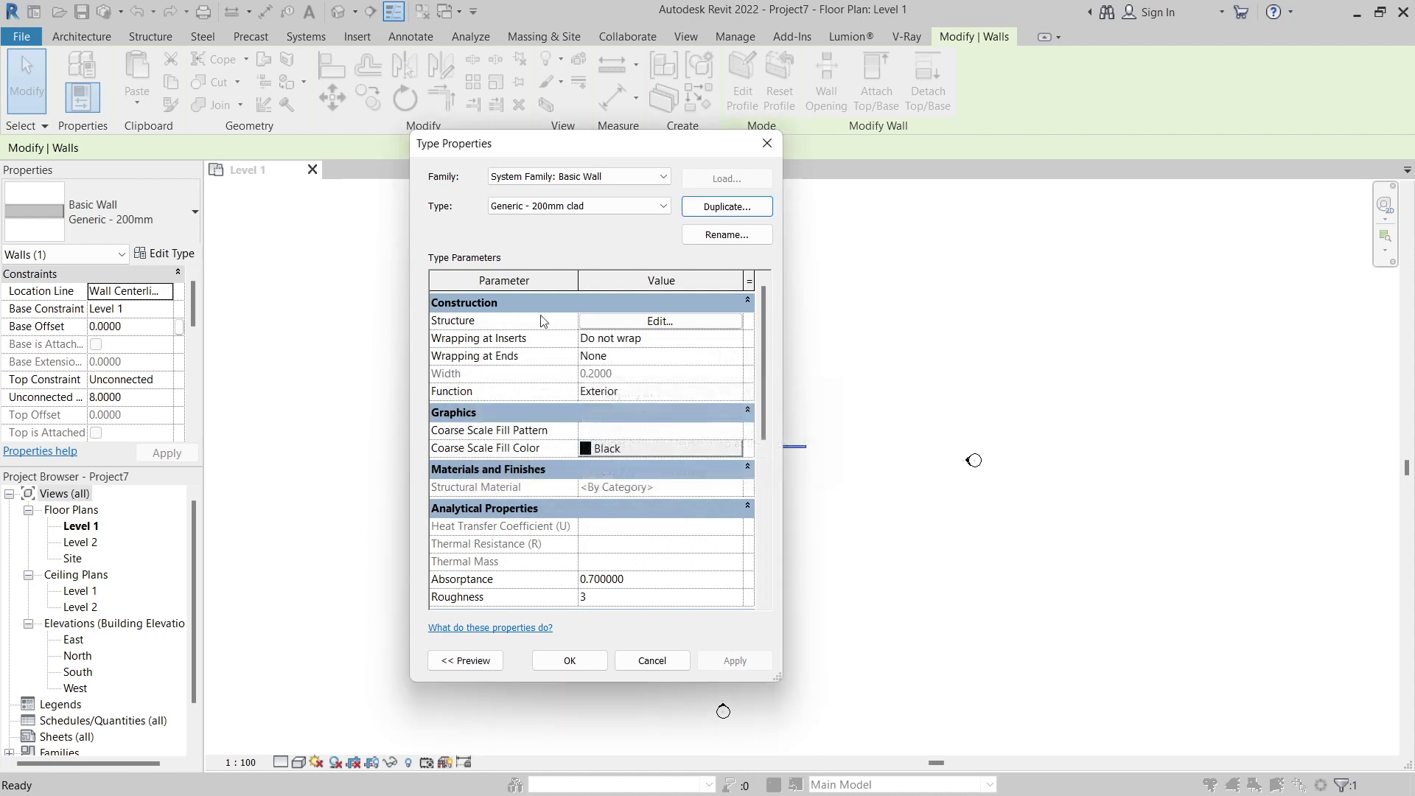
Insert a layer on the exterior side of the wall structure's core and set its function to Finish 1 [4]
left_click(660, 322)
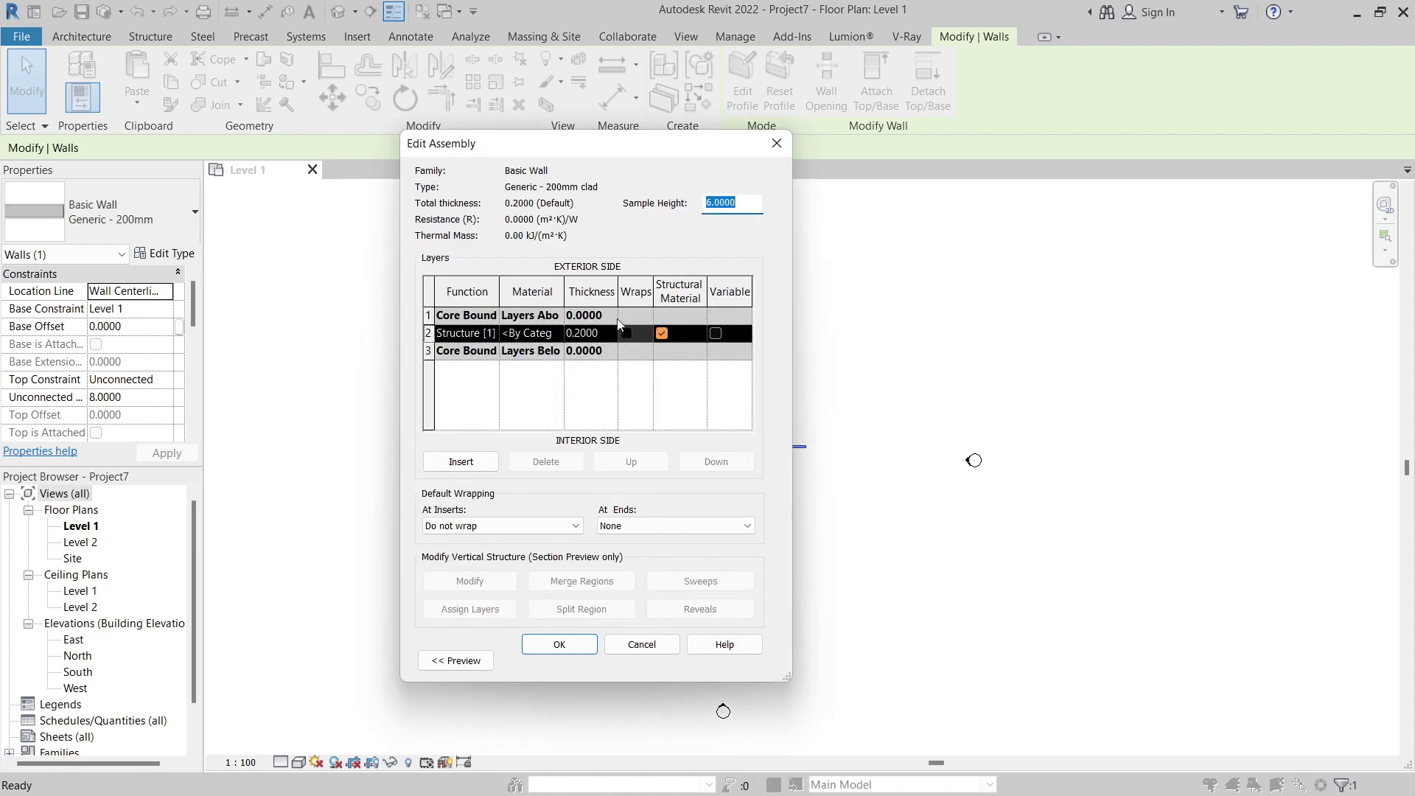
left_click(429, 314)
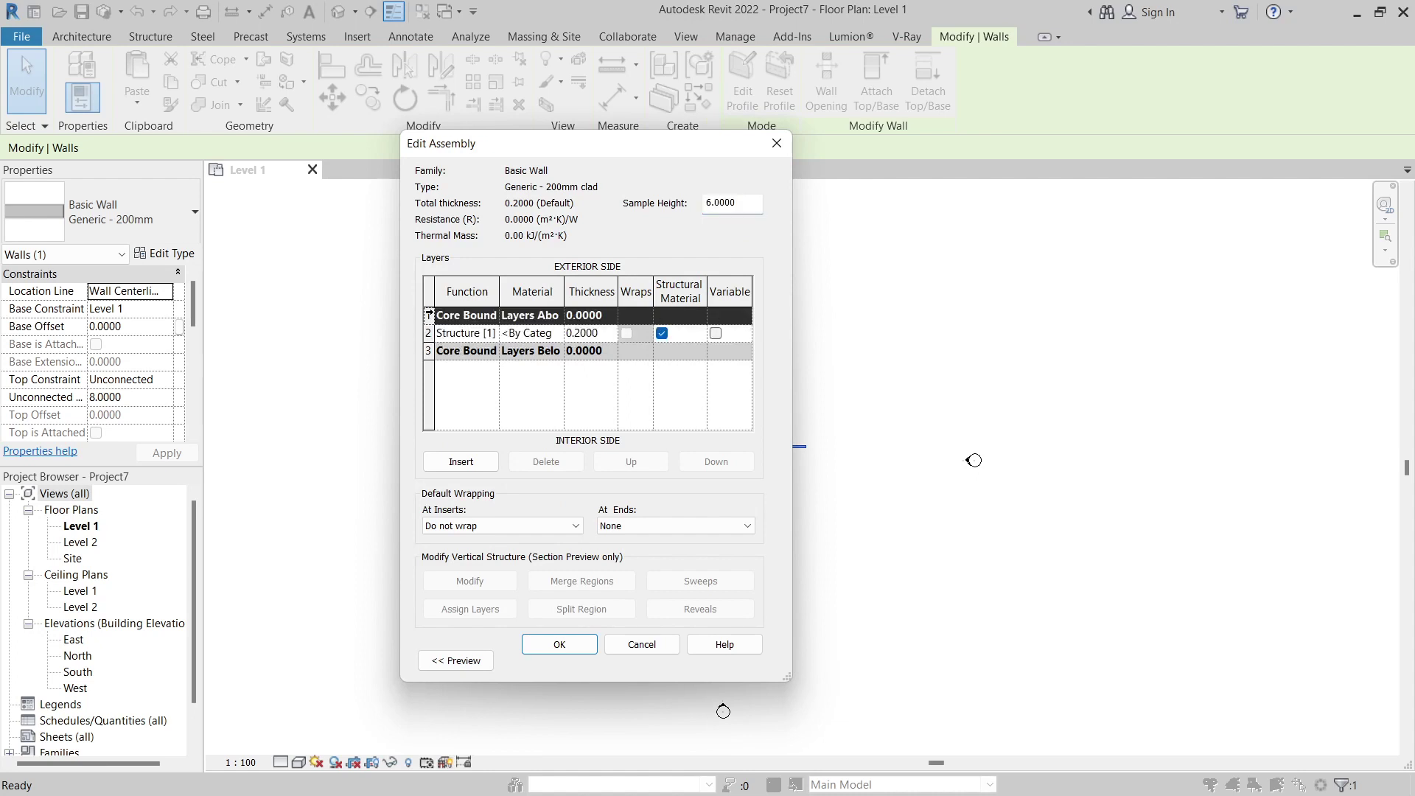
left_click(461, 462)
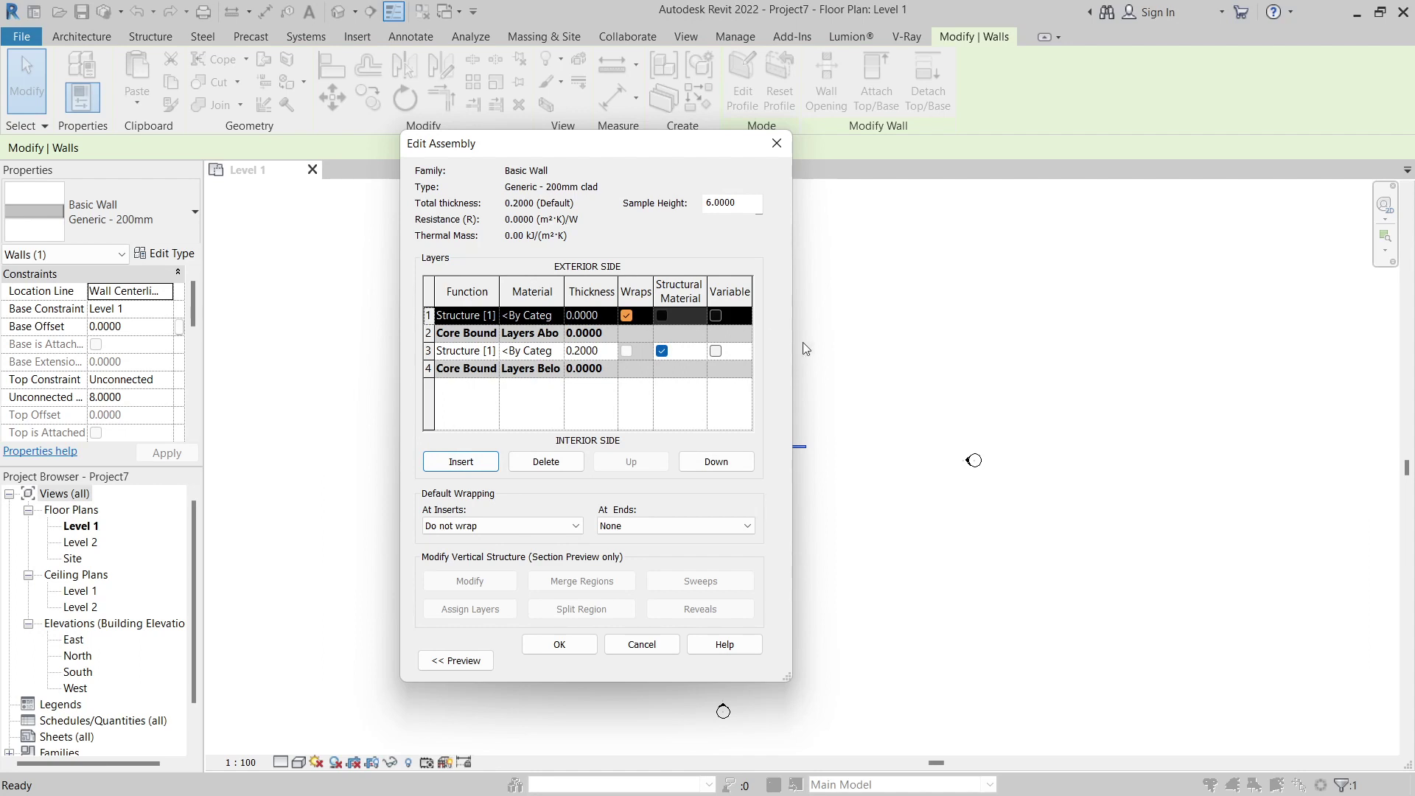
left_click(464, 316)
left_click(491, 316)
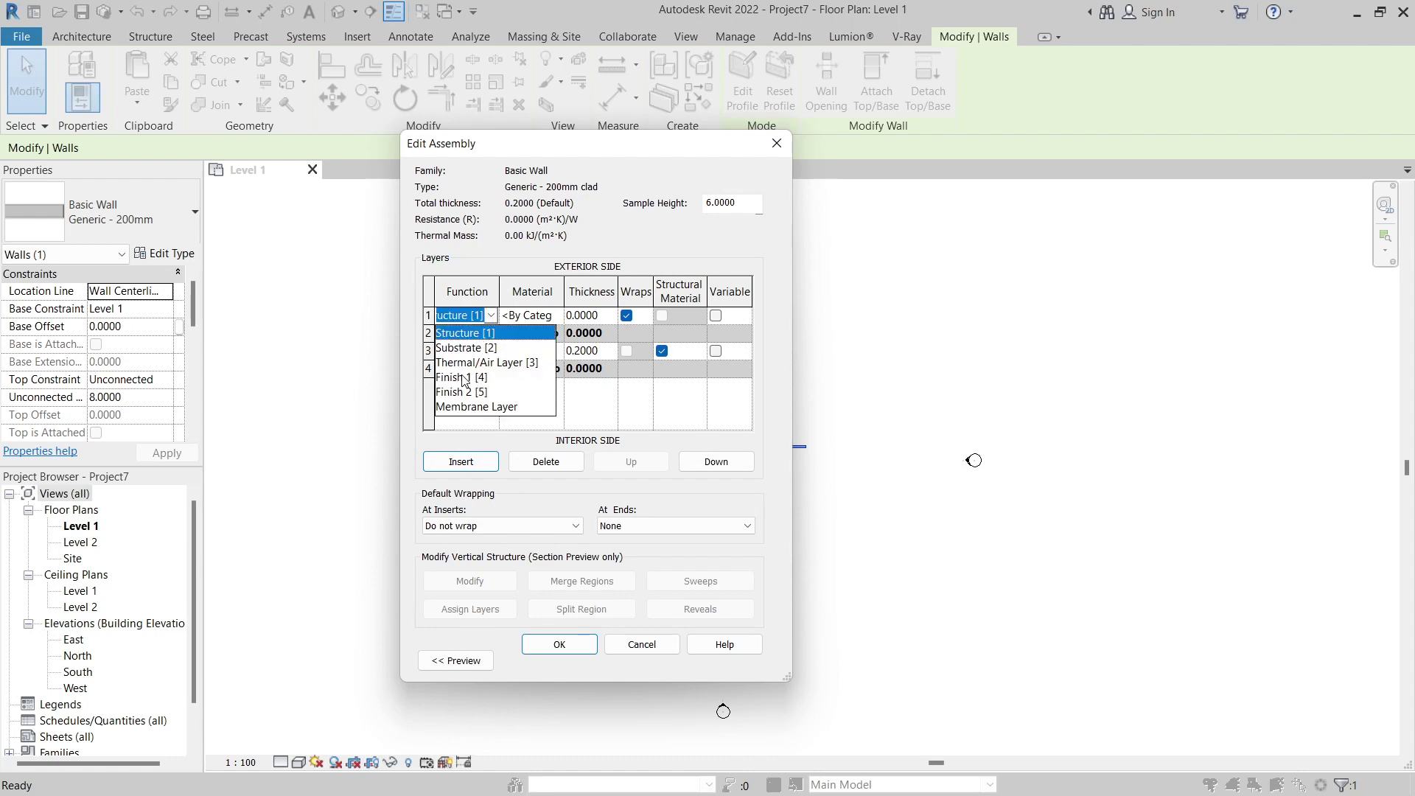
left_click(464, 378)
Assign Aluminum to the finish layer, give it a thickness that makes the wall 0.24 m wide, and apply the type changes
left_click(552, 317)
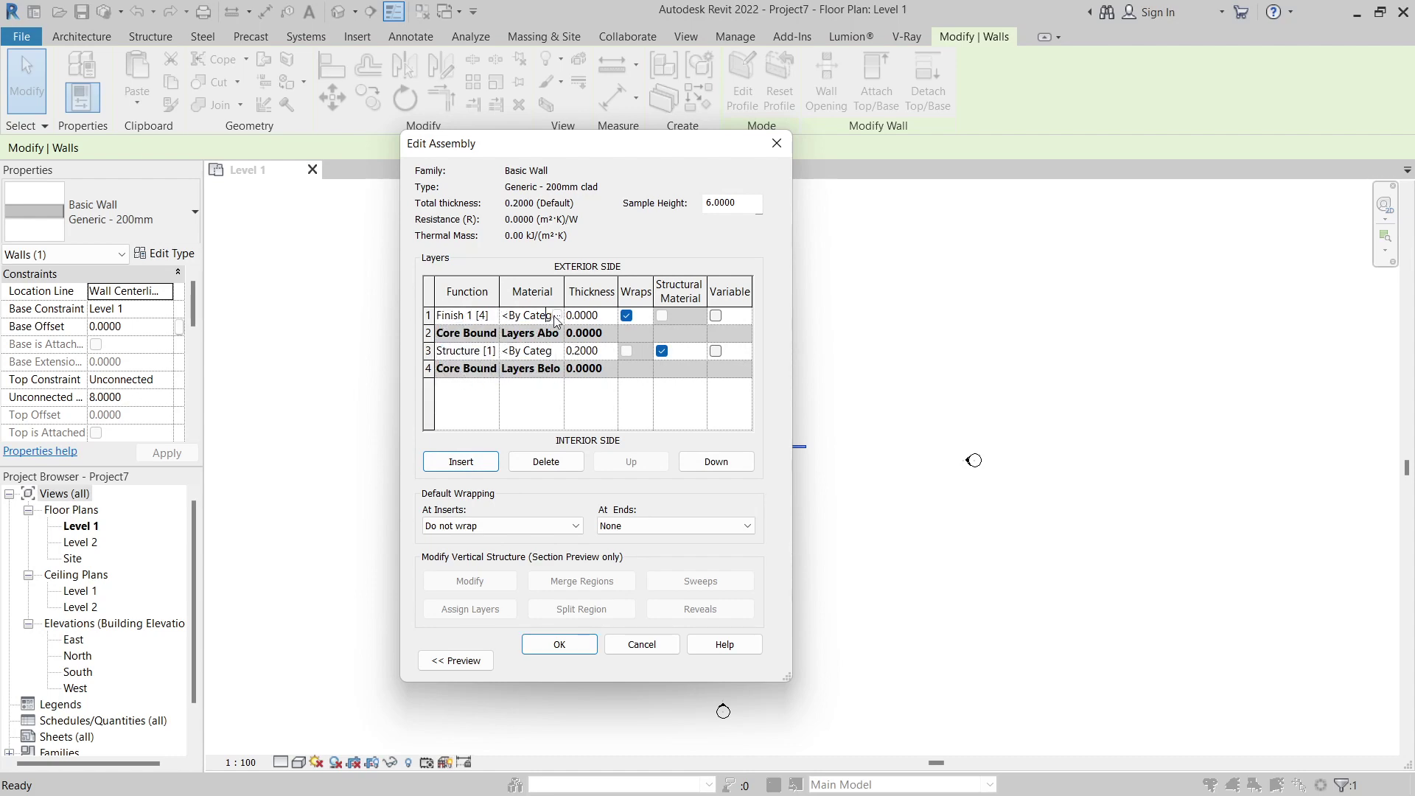
left_click(556, 316)
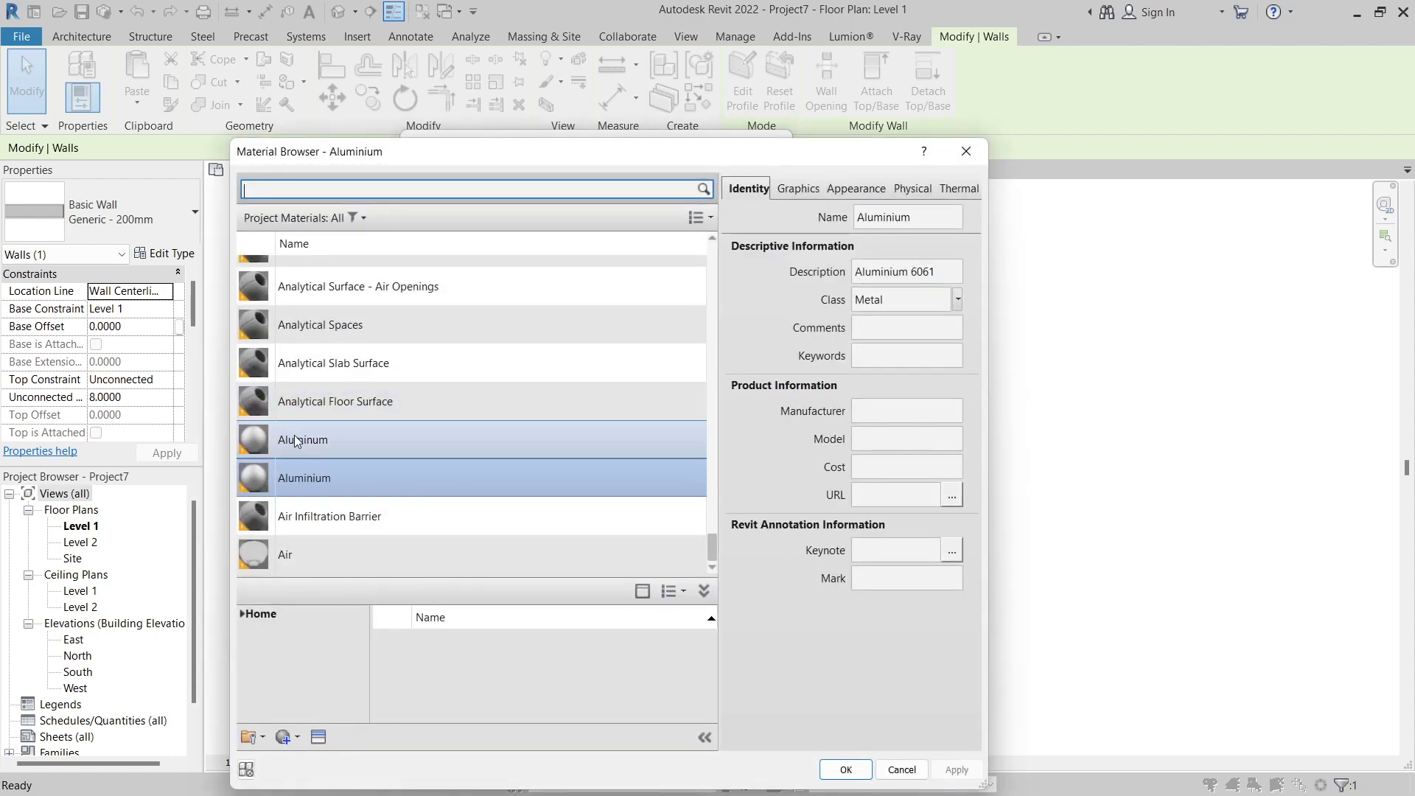
left_click(296, 441)
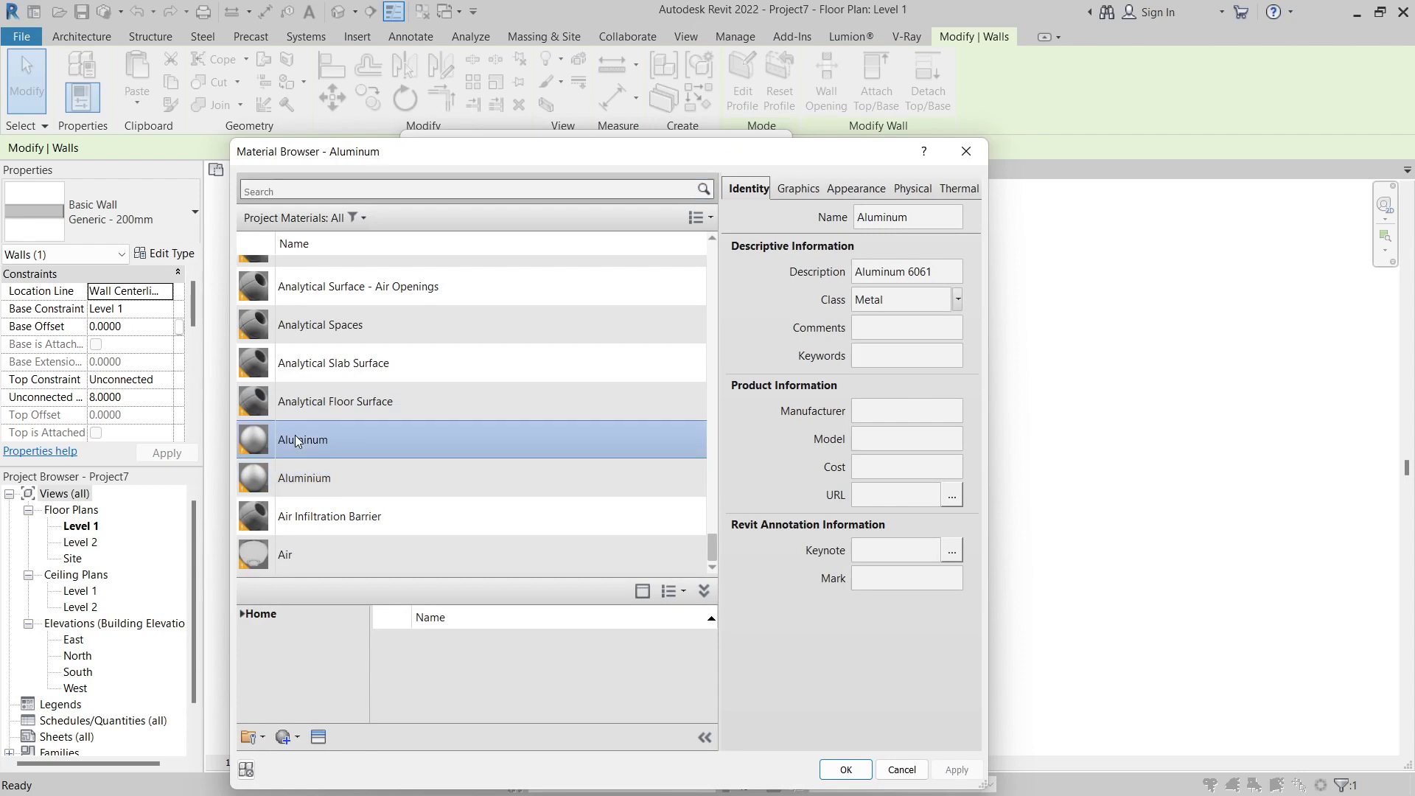
left_click(845, 769)
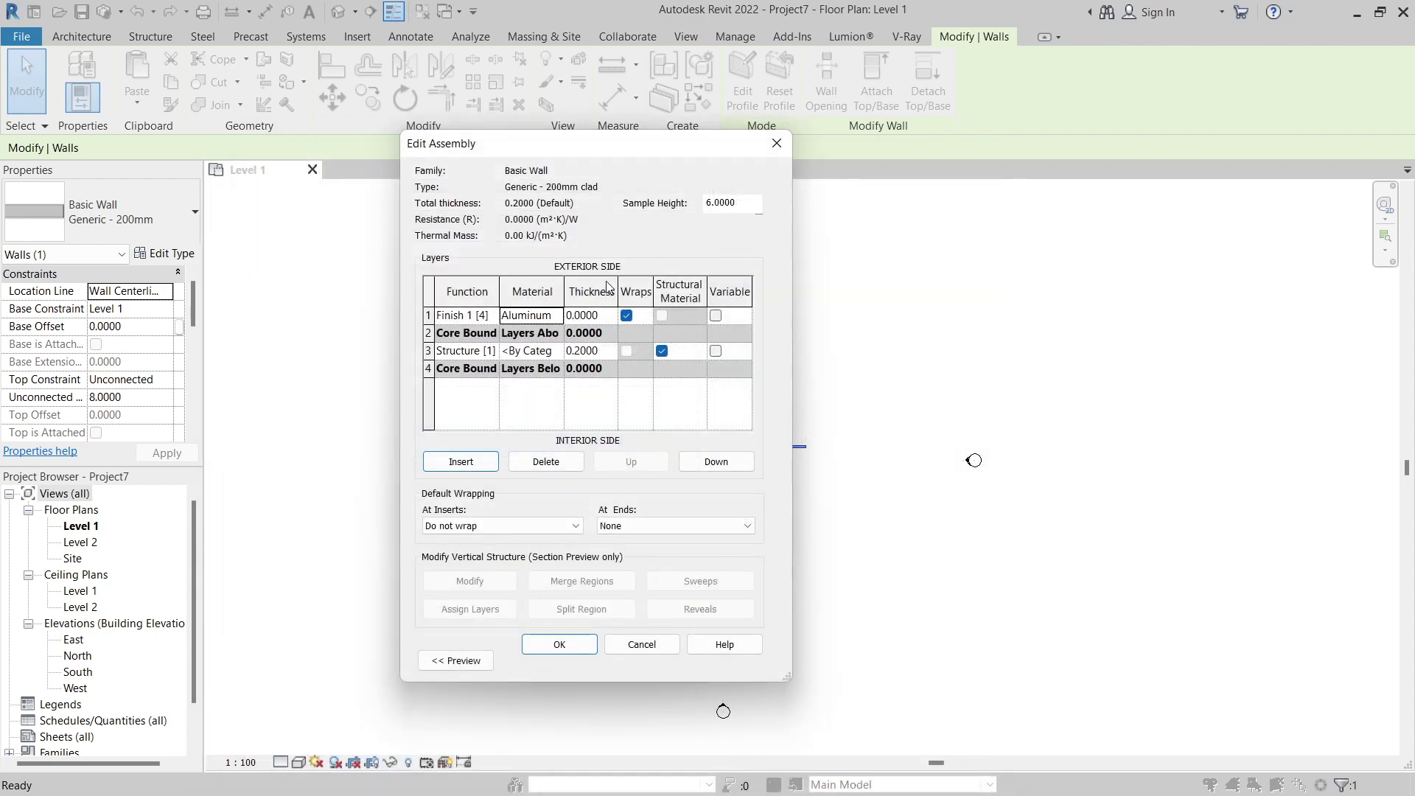
left_click(583, 315)
left_click(566, 644)
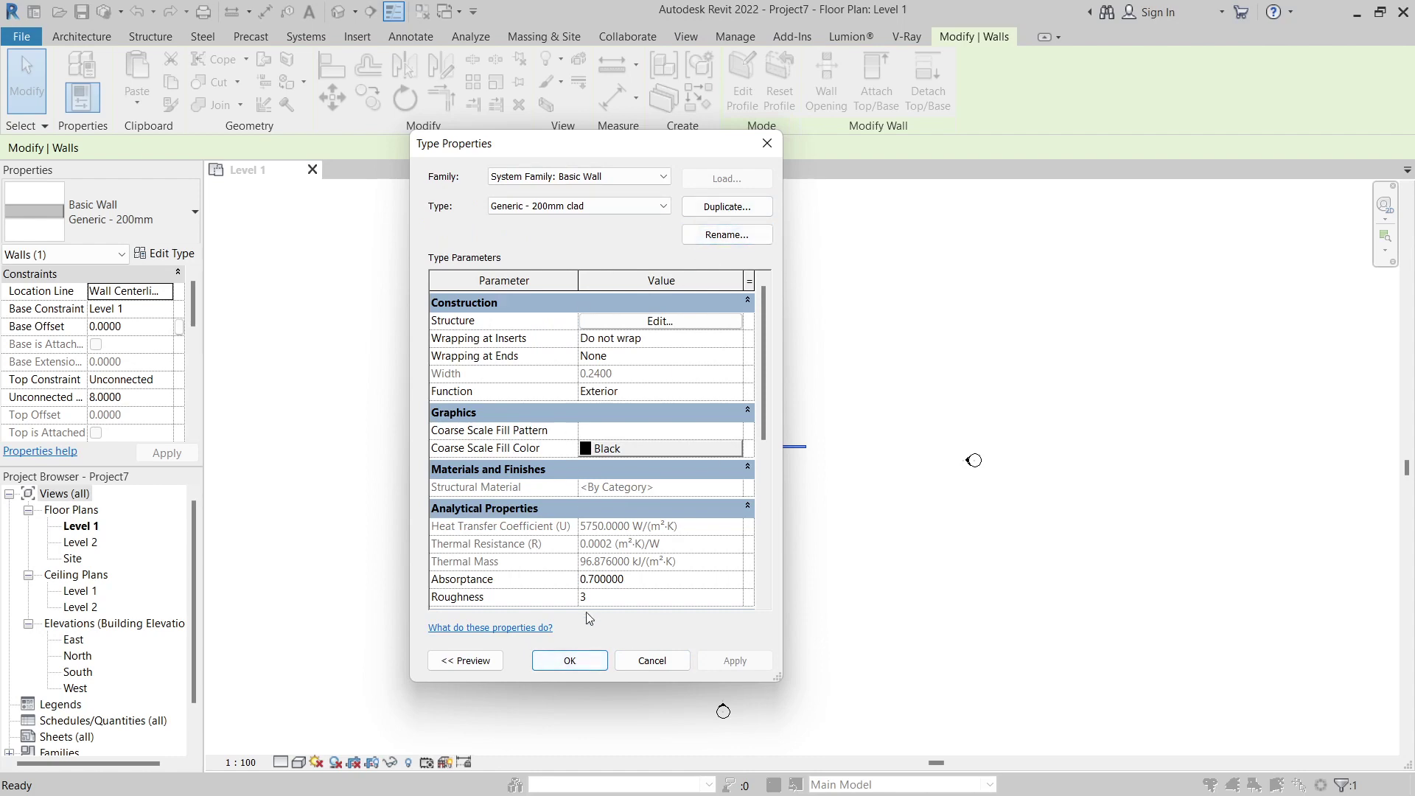
left_click(567, 661)
Dismiss the save reminder and show the wall in the default 3D view with the Realistic visual style, turned to its back face
scroll(639, 361, "up", 1)
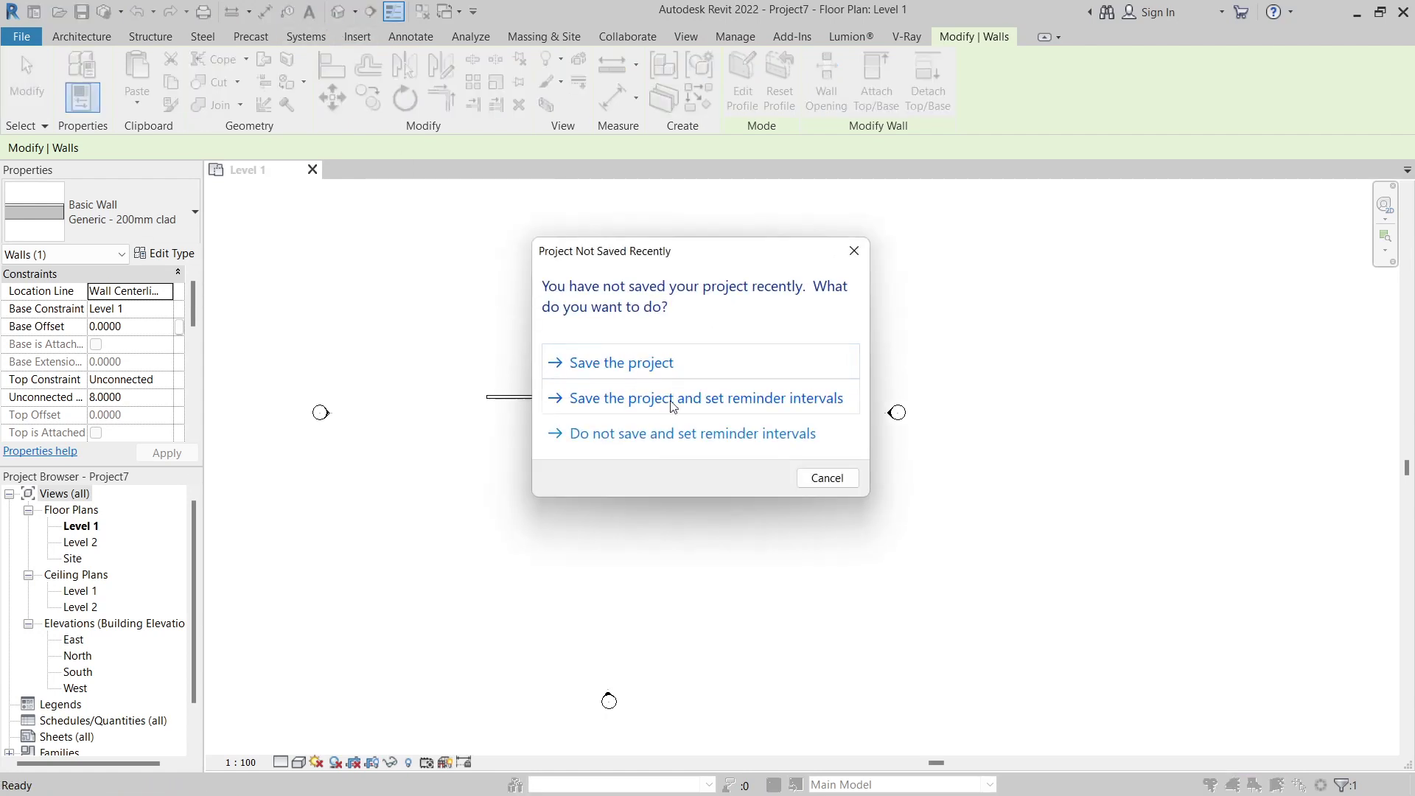
left_click(819, 484)
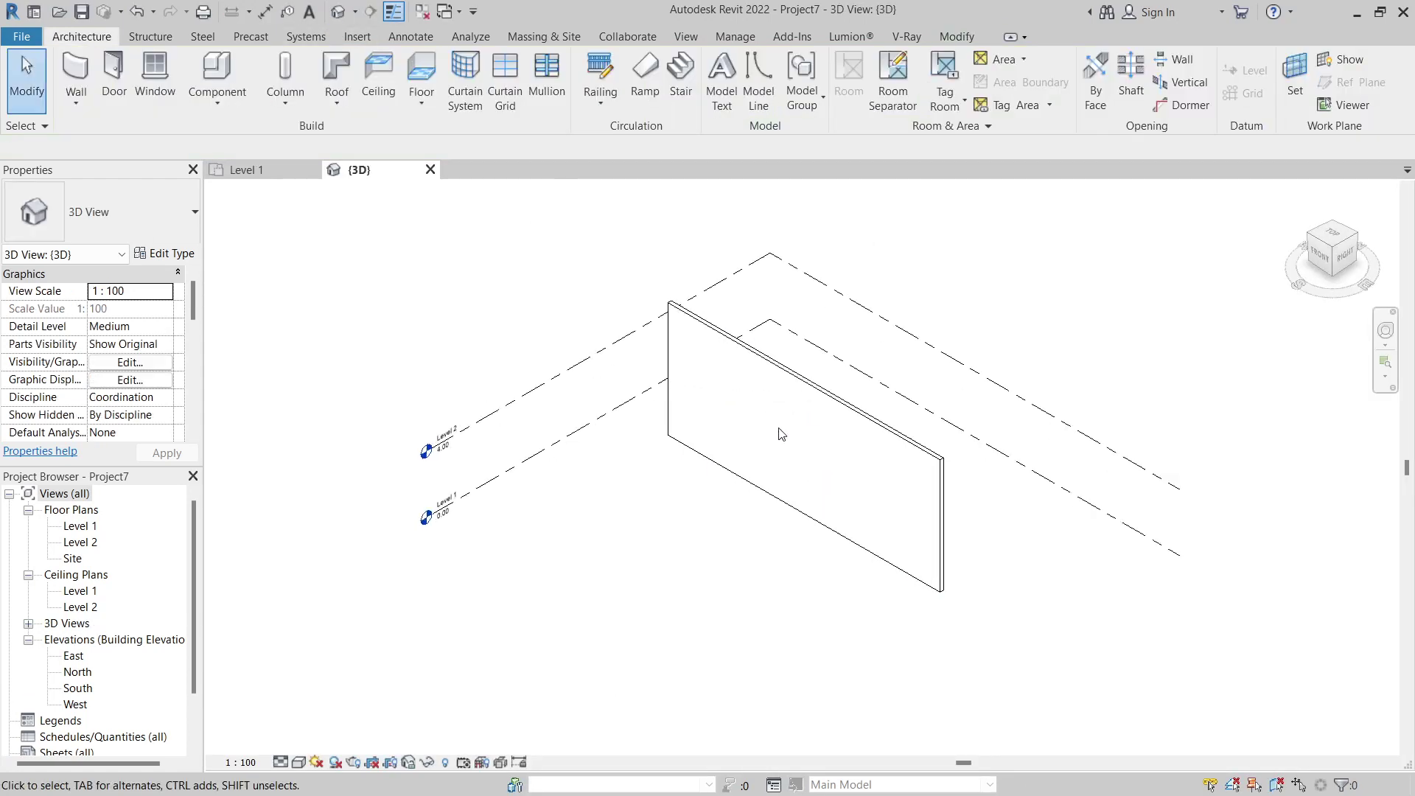
middle_click_drag(744, 436, 597, 438)
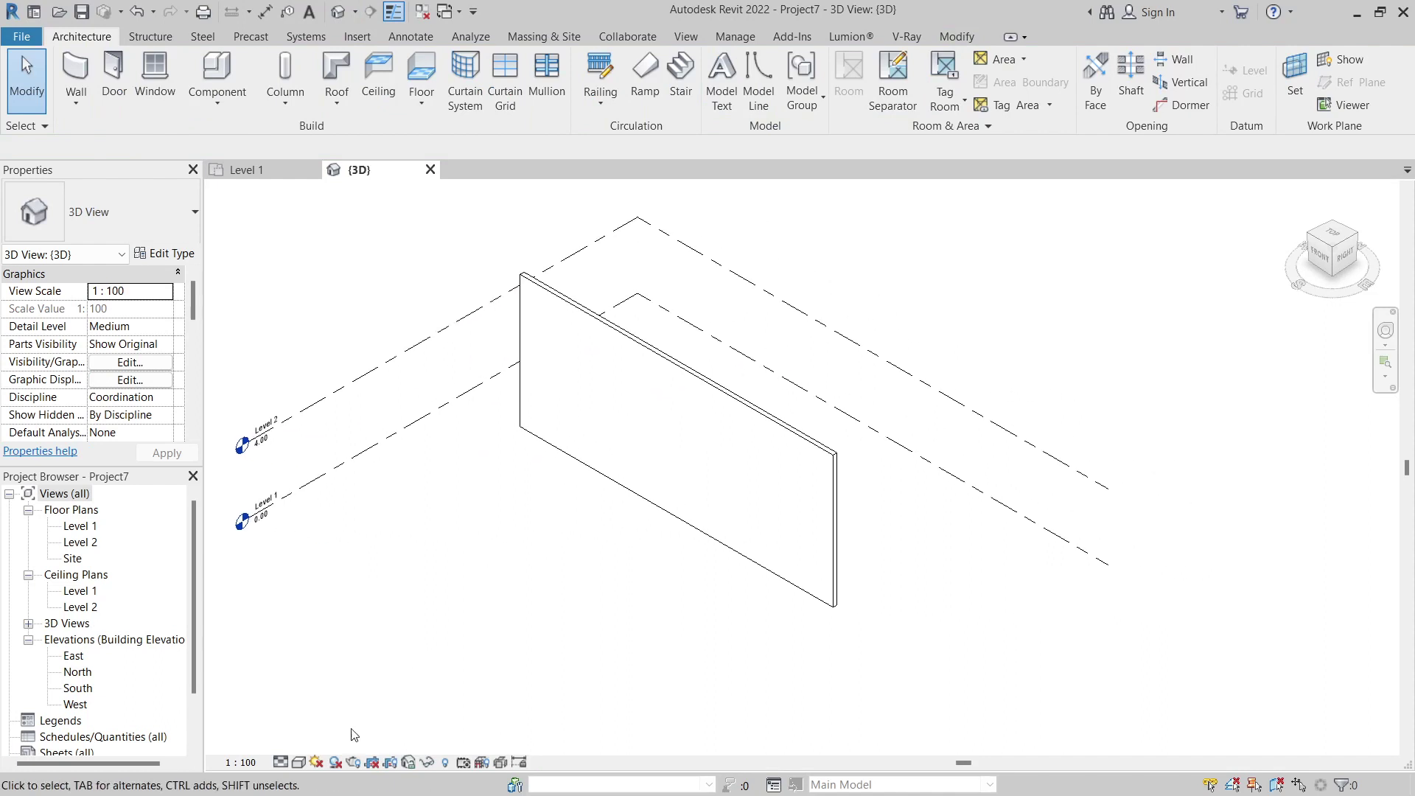
left_click(296, 764)
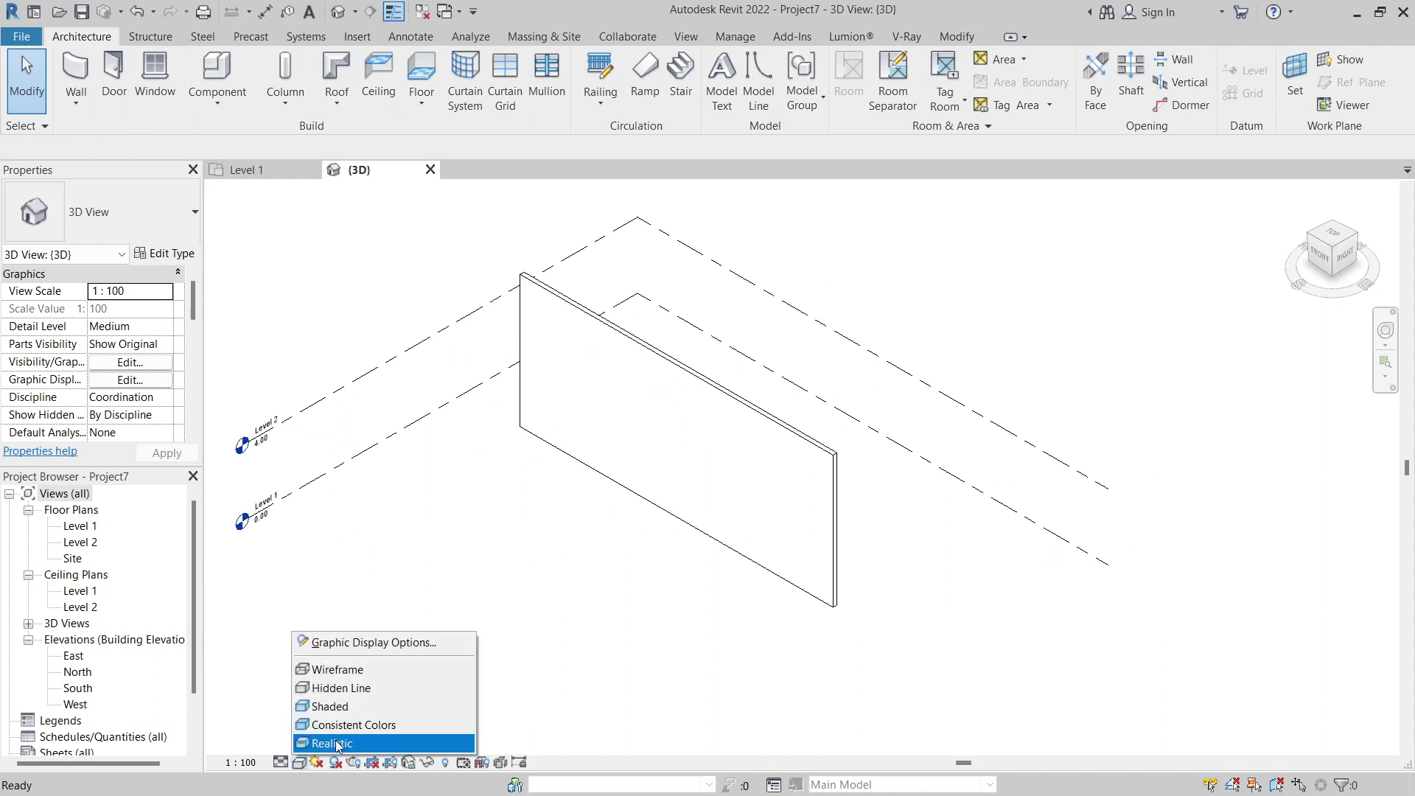
left_click(332, 745)
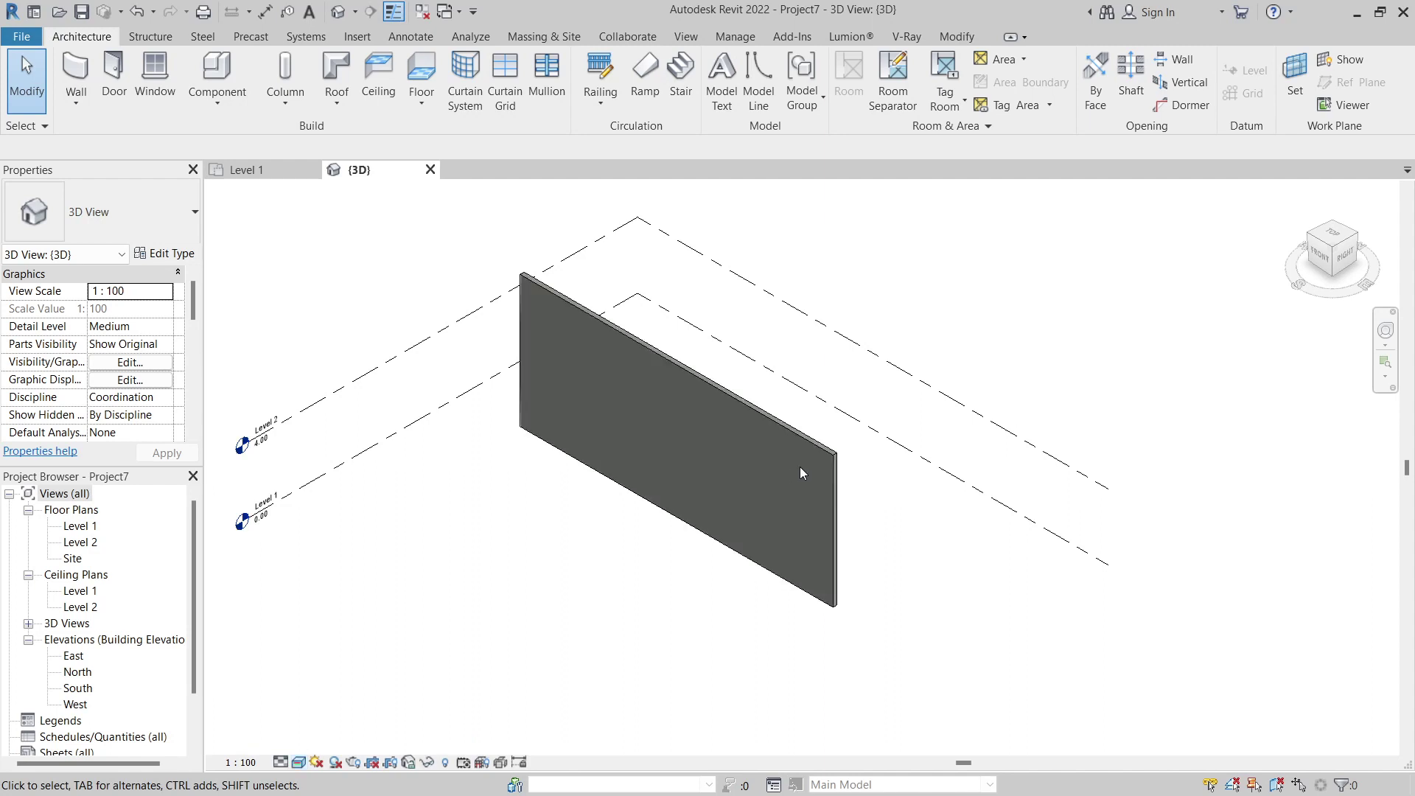
middle_click_drag(802, 465, 726, 487)
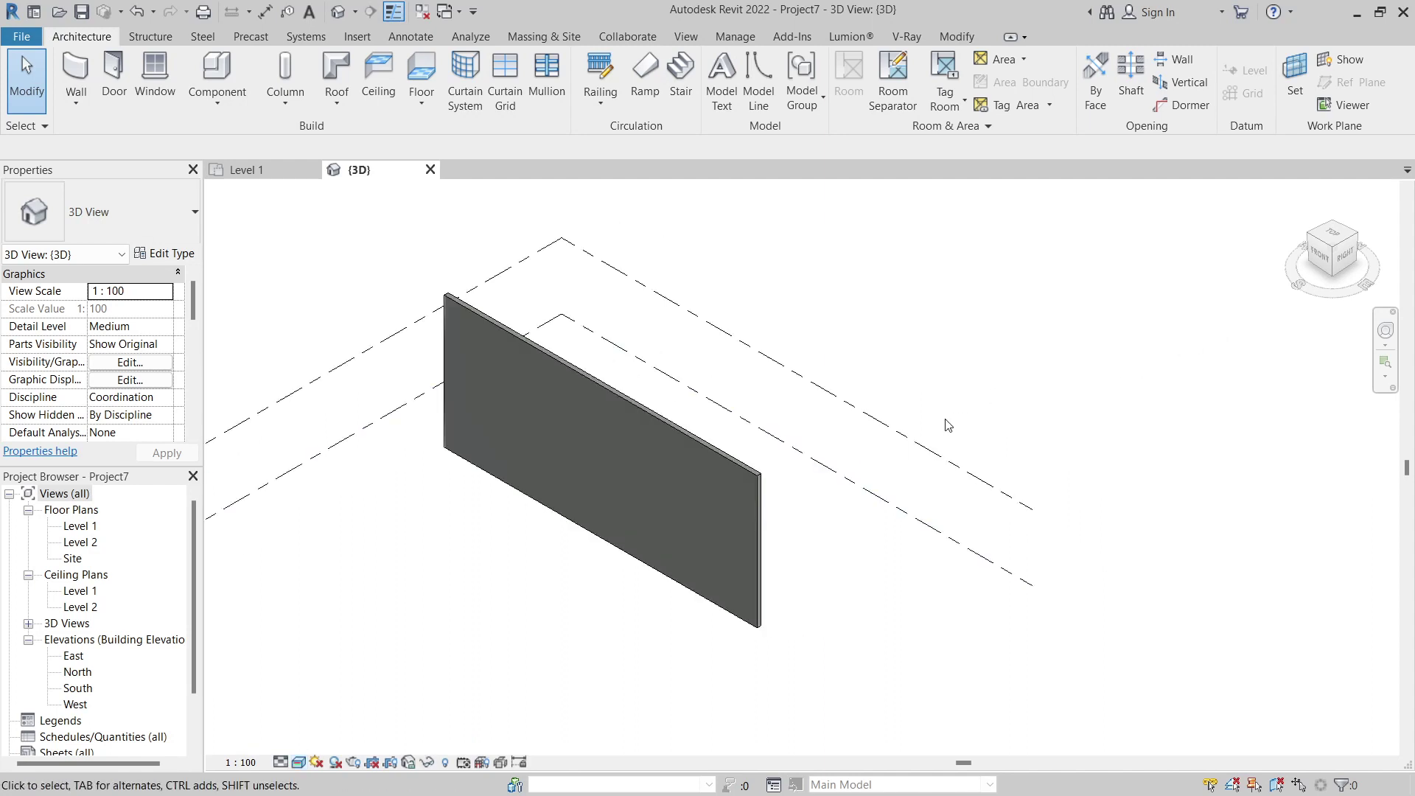
middle_click_drag(903, 442, 663, 452, "shift")
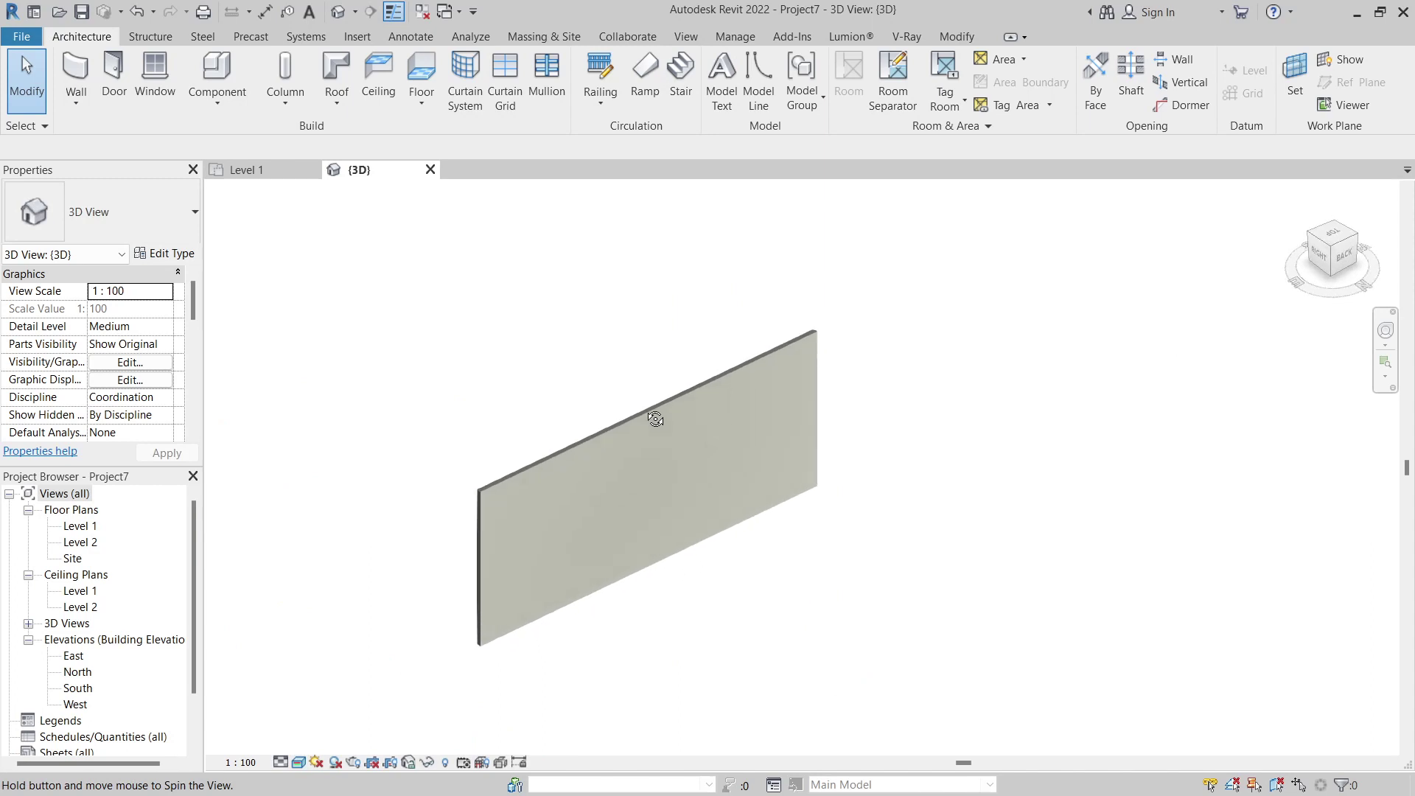
scroll(582, 519, "up", 3)
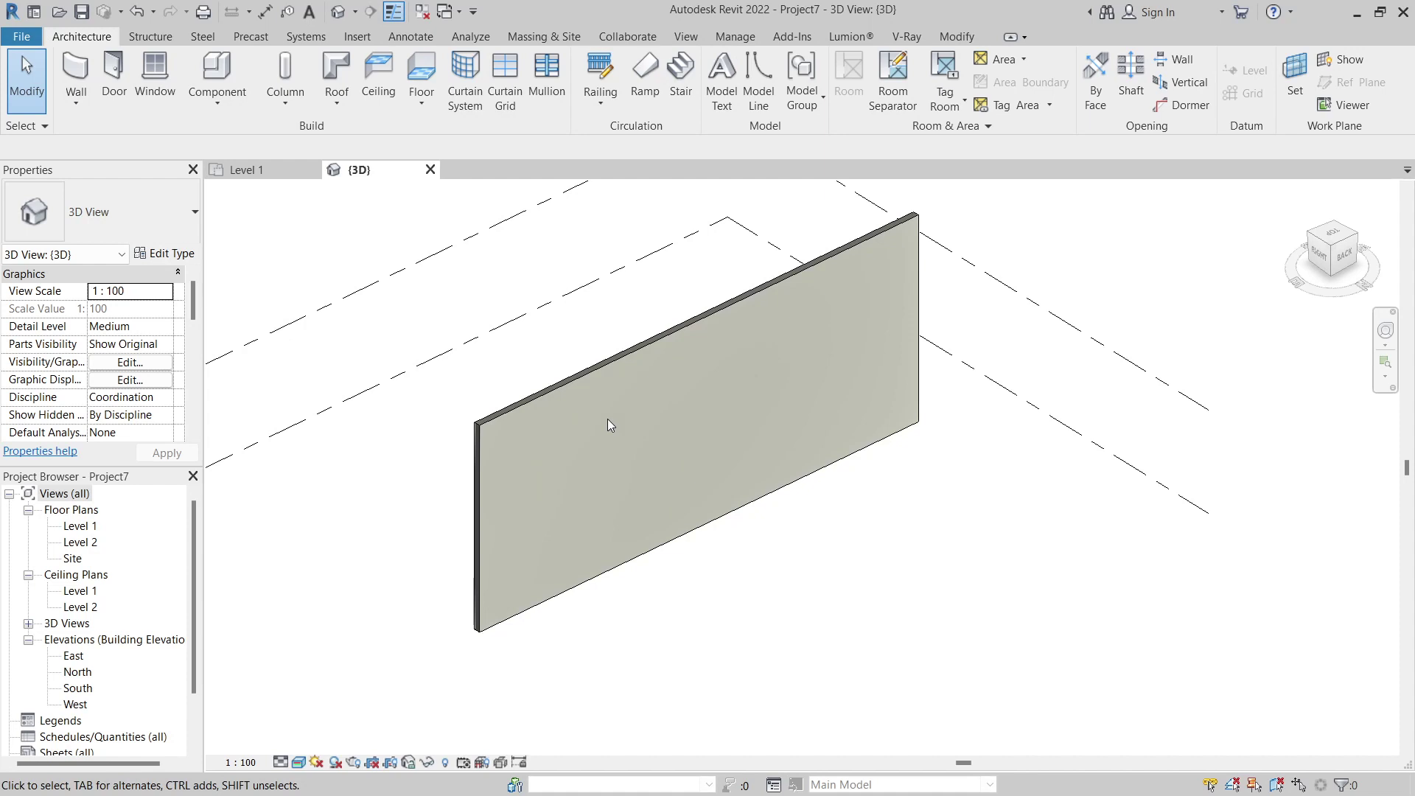
Create parts from the clad wall
scroll(582, 424, "down", 1)
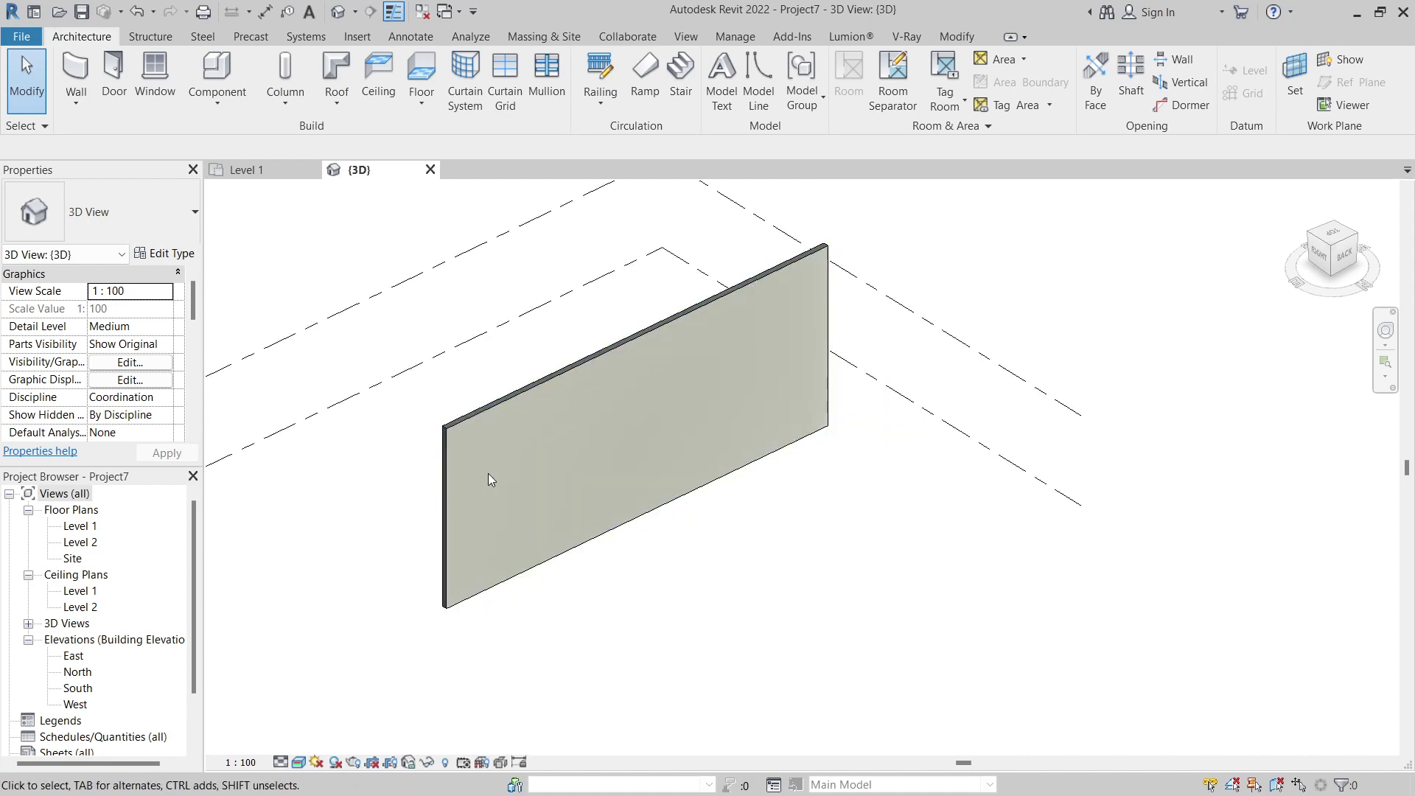
scroll(488, 473, "up", 4)
scroll(491, 462, "down", 3)
mouse_move(502, 439)
middle_mouse_down()
mouse_move(472, 405)
mouse_move(472, 493)
mouse_move(477, 429)
middle_mouse_up()
scroll(446, 464, "up", 2)
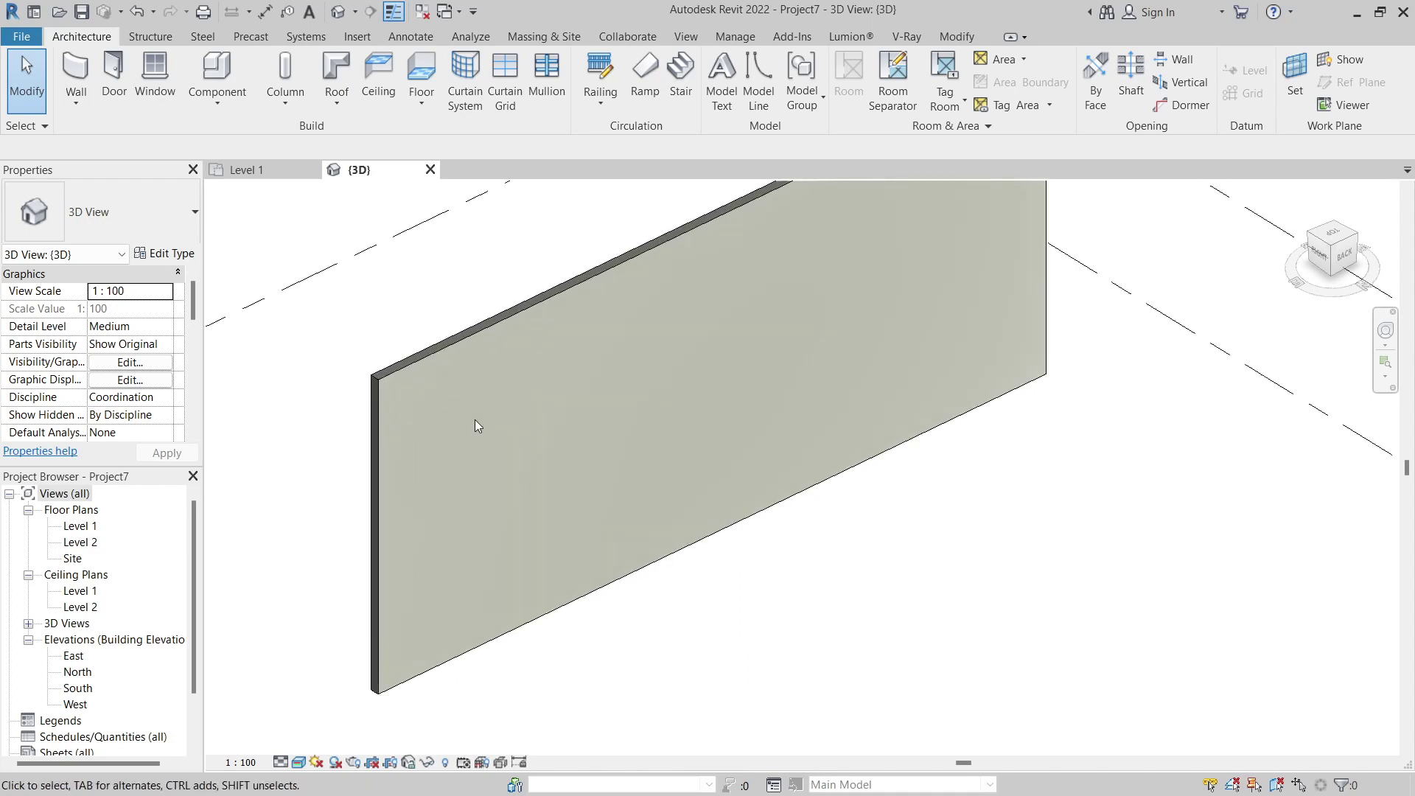
key("ctrl+z")
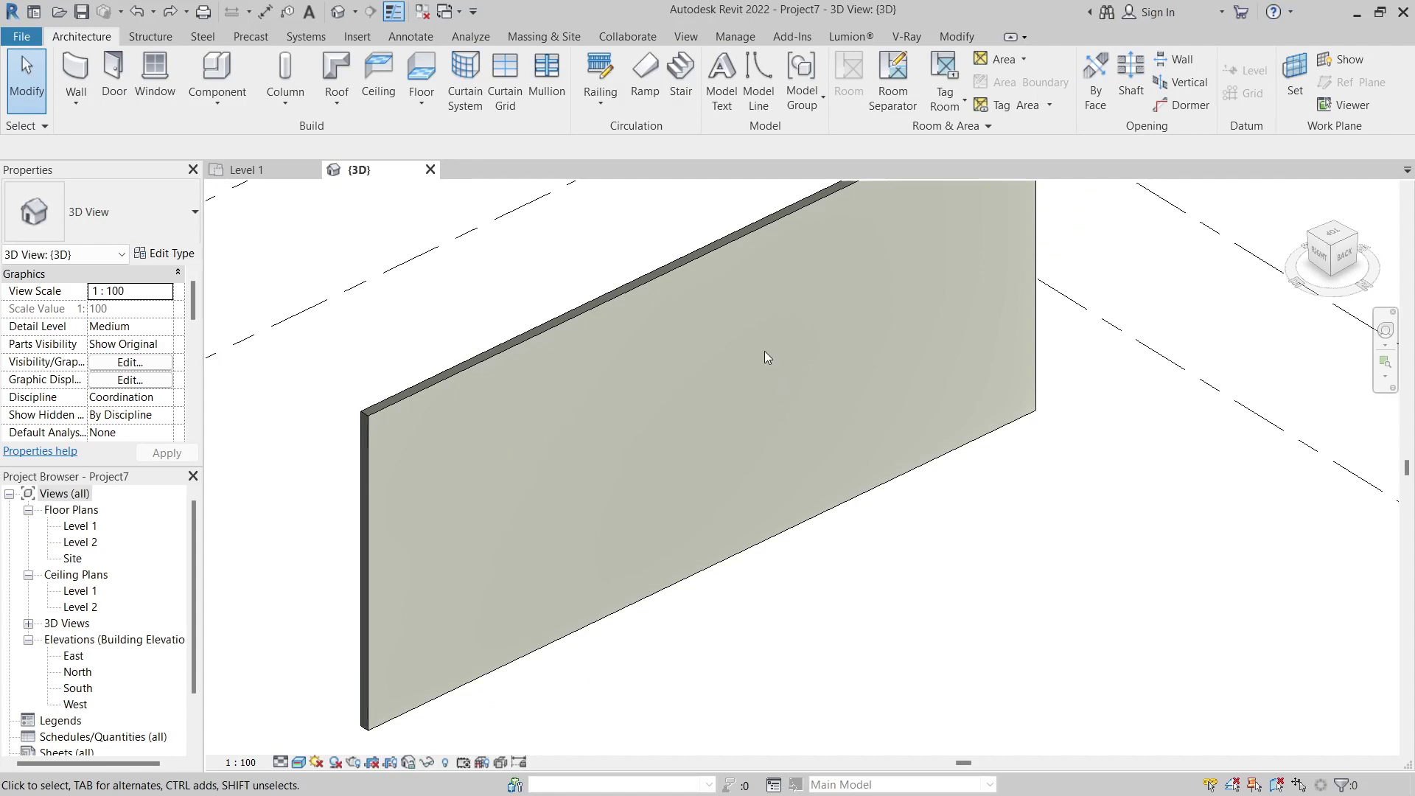
left_click(734, 237)
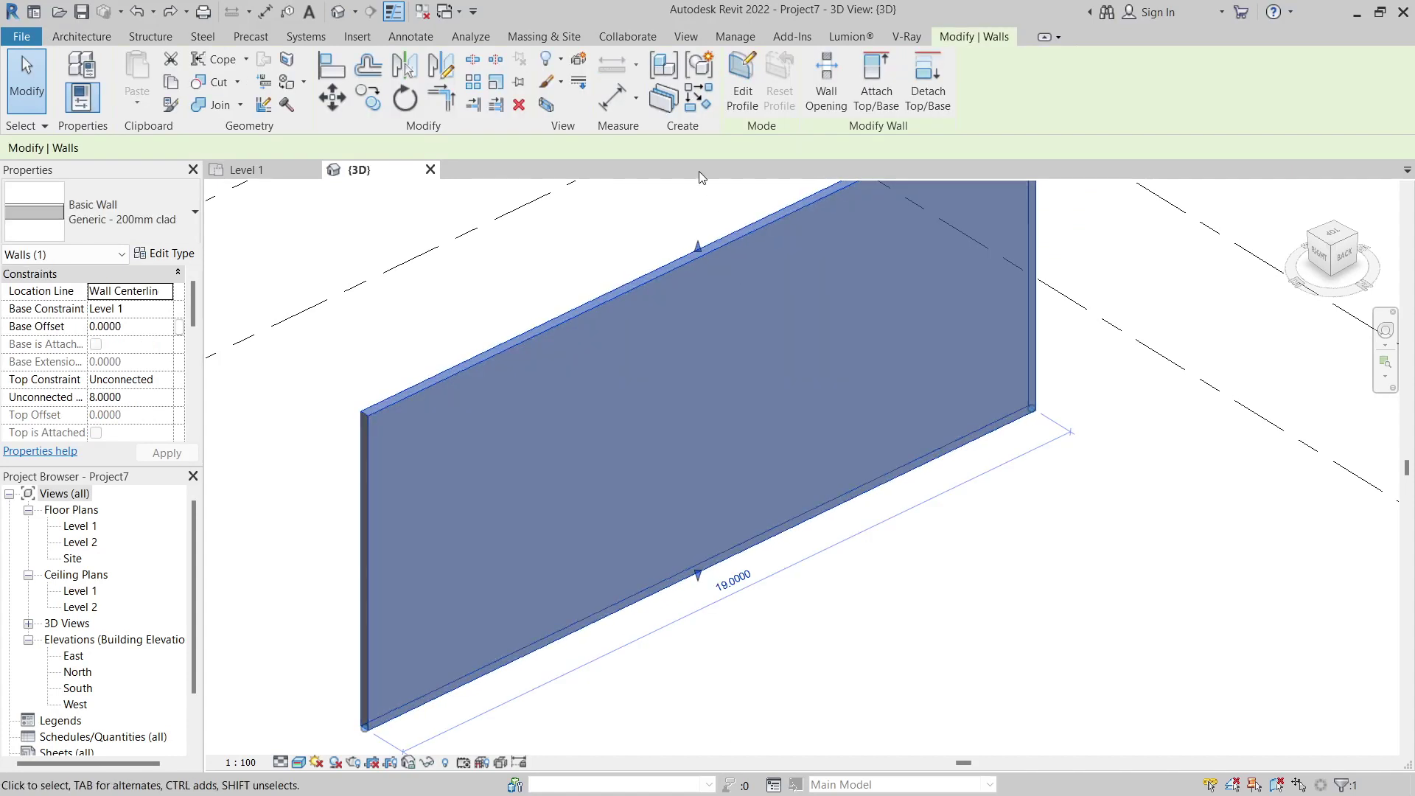
left_click(661, 100)
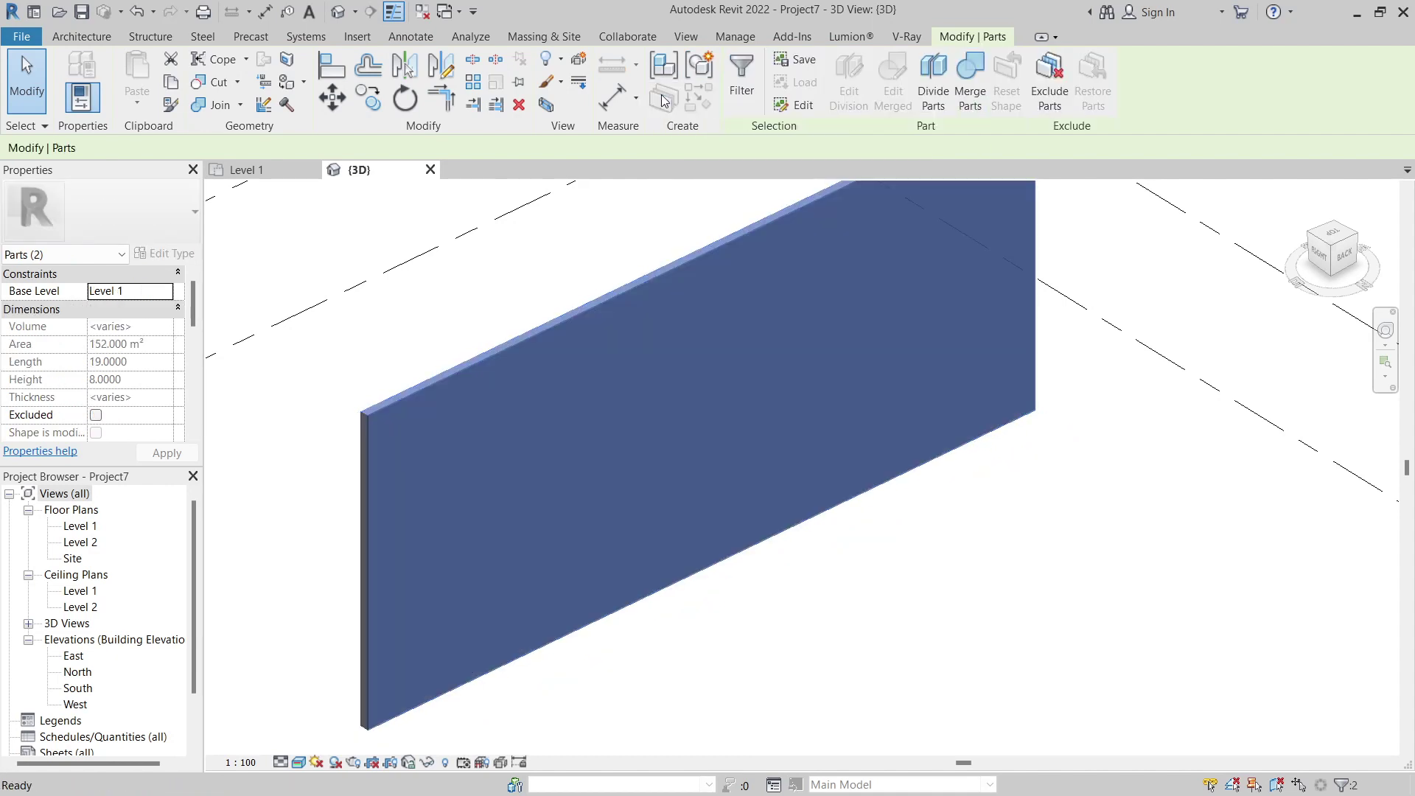
Divide the wall's parts with a sketch and set its work plane by picking the wall's back face
left_click(933, 70)
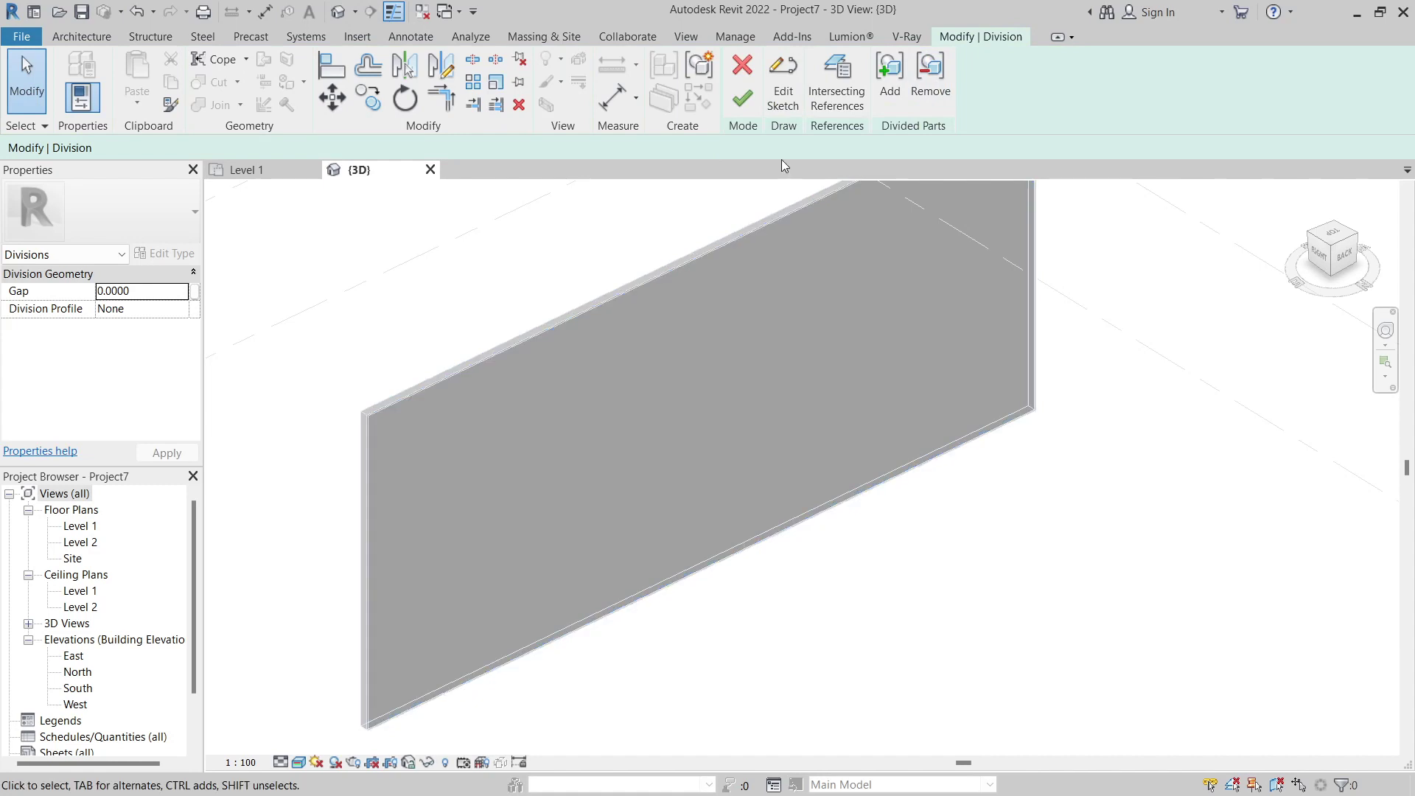
left_click(783, 78)
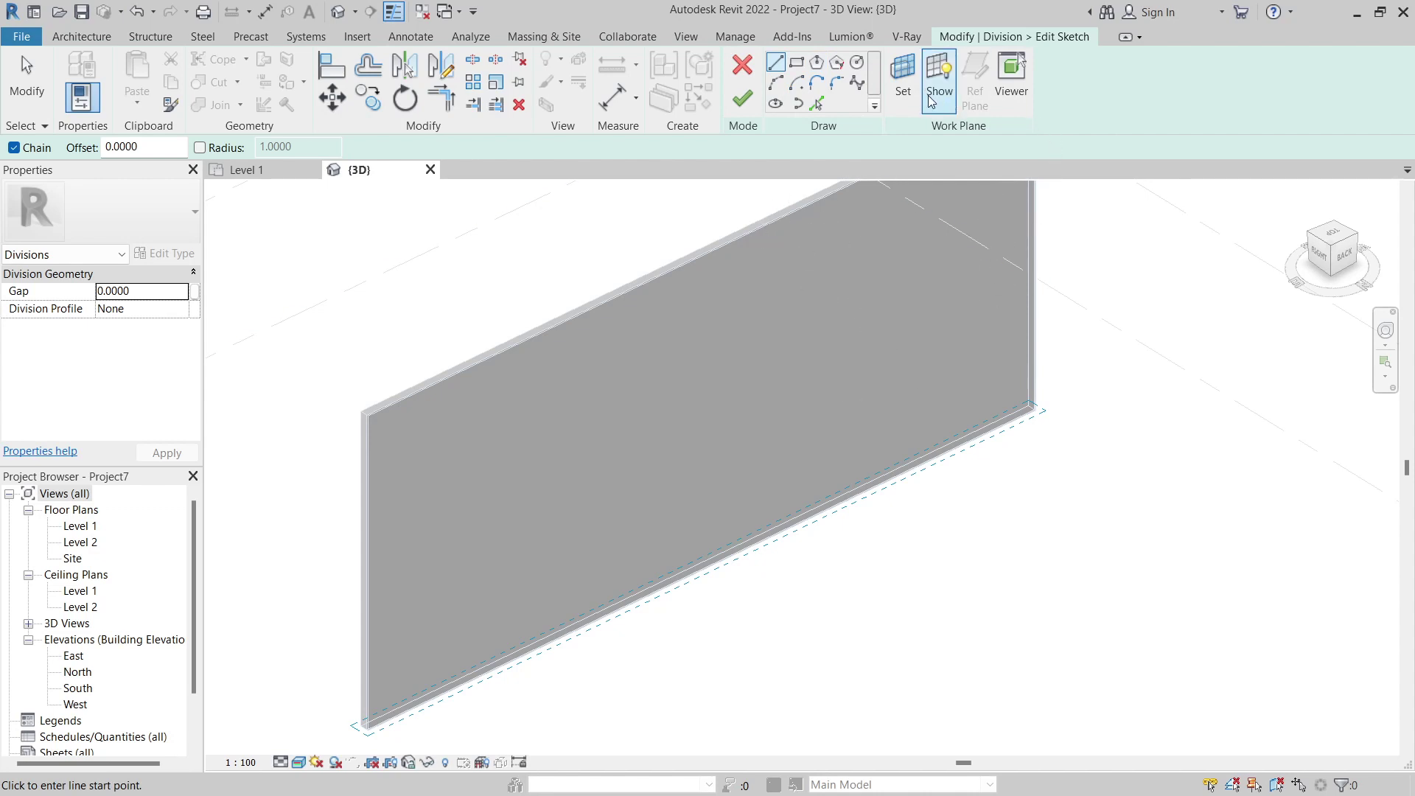
left_click(903, 72)
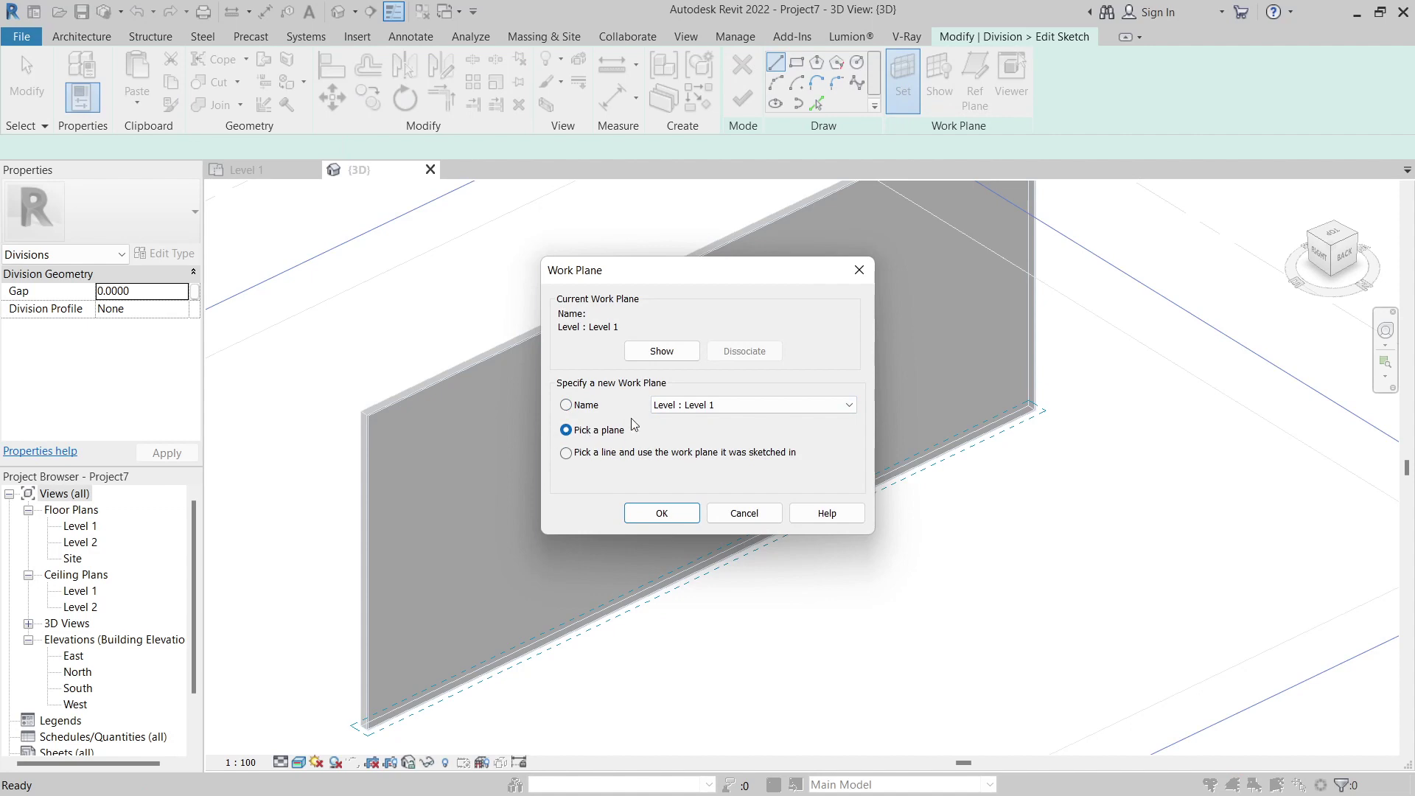
left_click(662, 513)
left_click(747, 353)
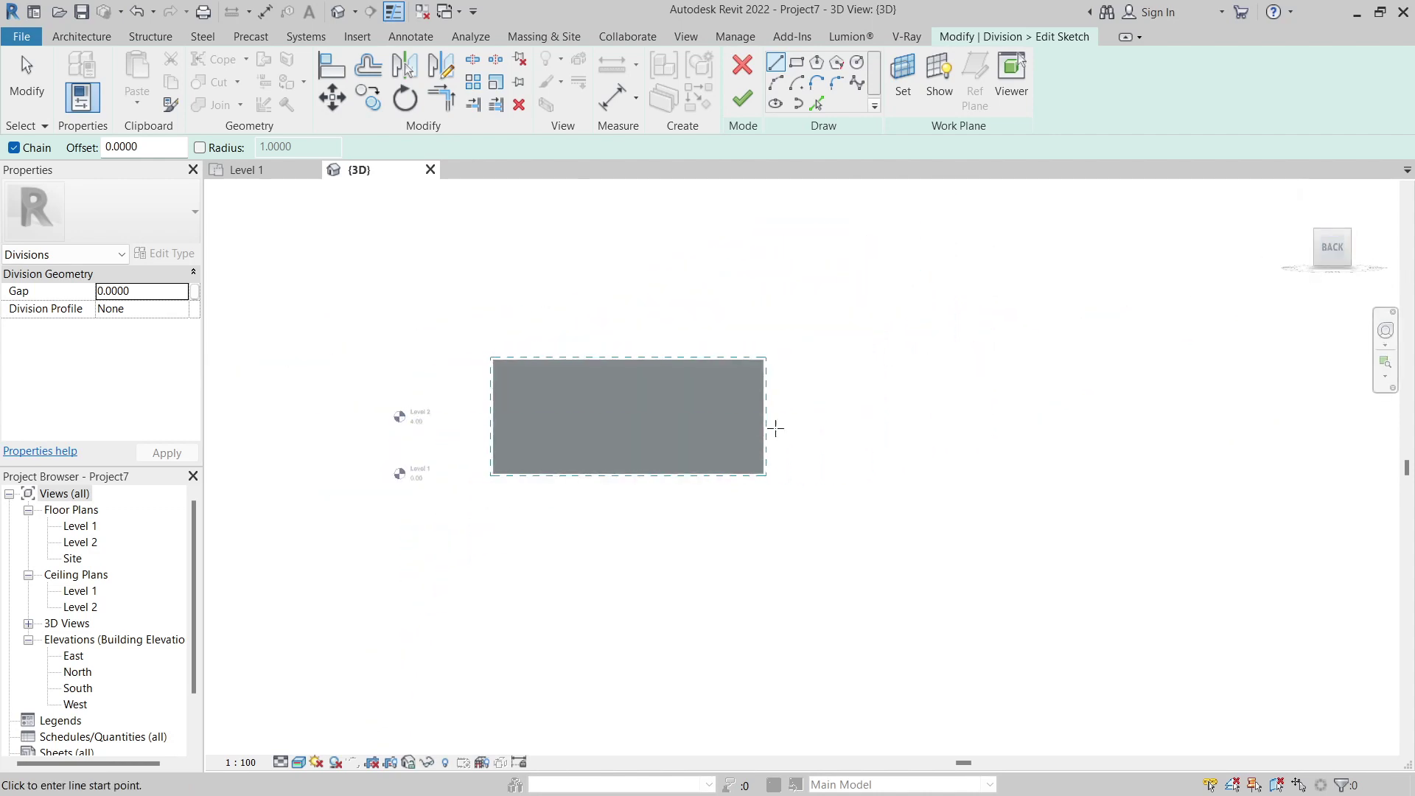
Sketch a 19 by 8 m rectangle along the outline of the wall's back face
left_click(797, 63)
scroll(343, 253, "up", 2)
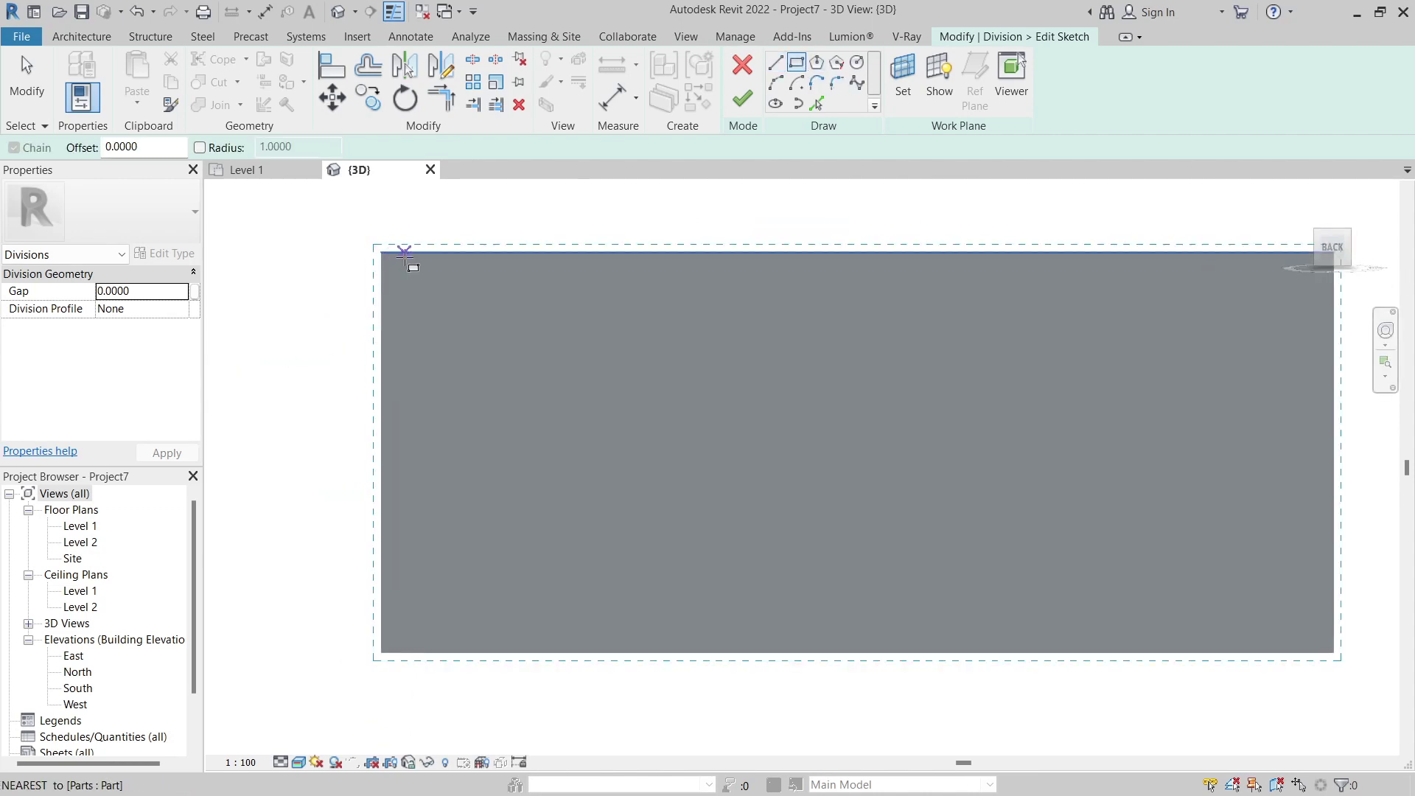
left_click(383, 253)
left_click(1333, 653)
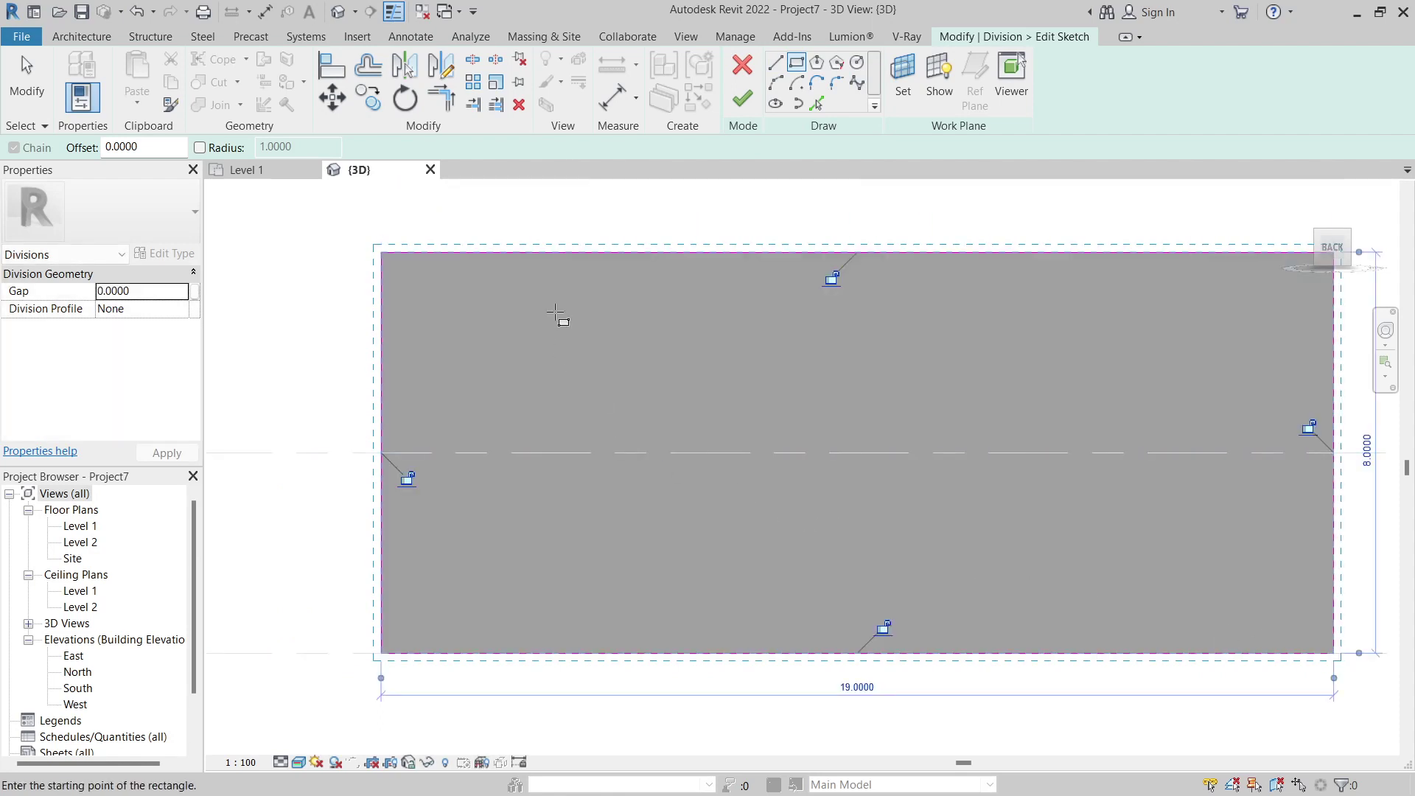
key("Escape")
Sketch a horizontal division line across the full wall, about 0.9 m below its top edge
left_click(775, 64)
left_click(382, 295)
left_click(1336, 298)
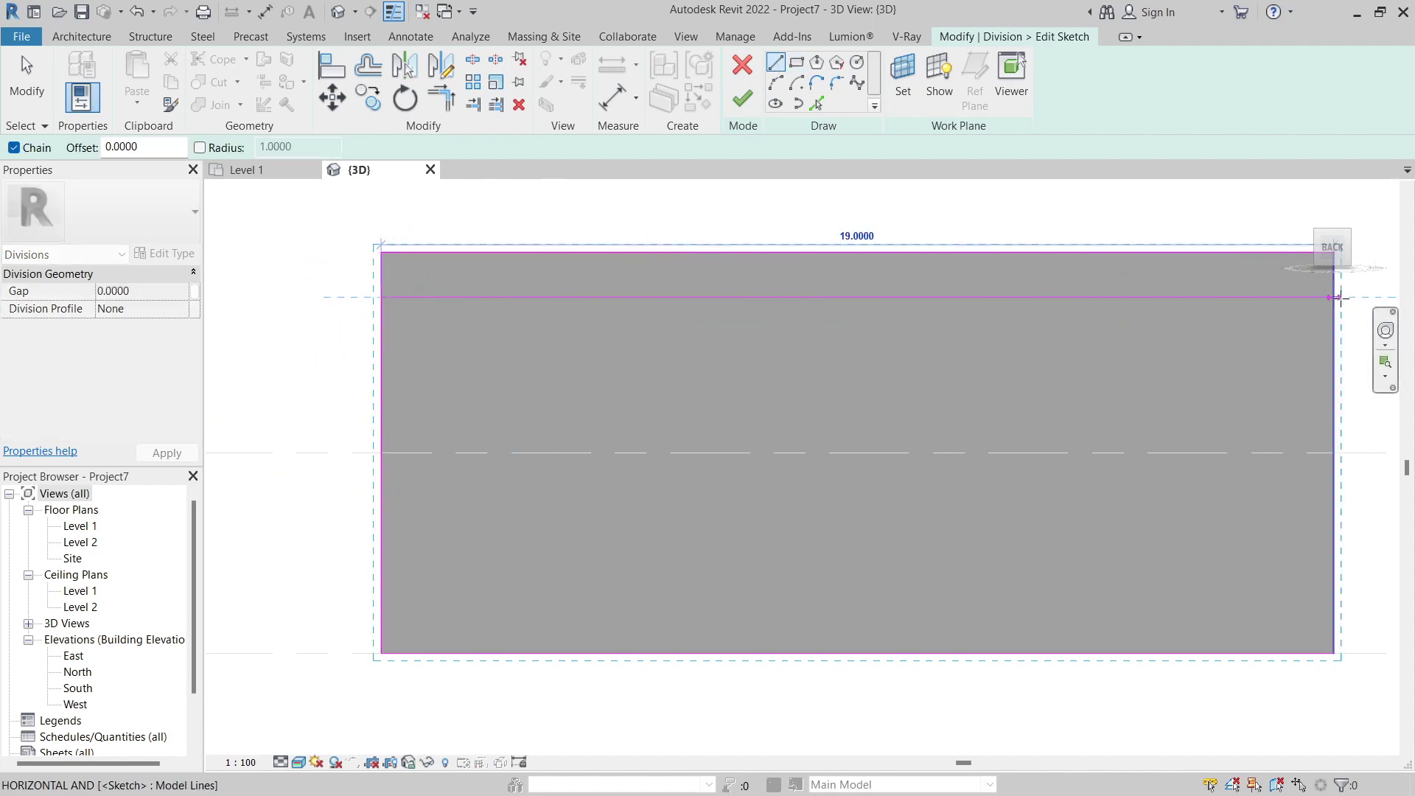
left_click(1341, 298)
right_click(424, 315)
left_click(461, 326)
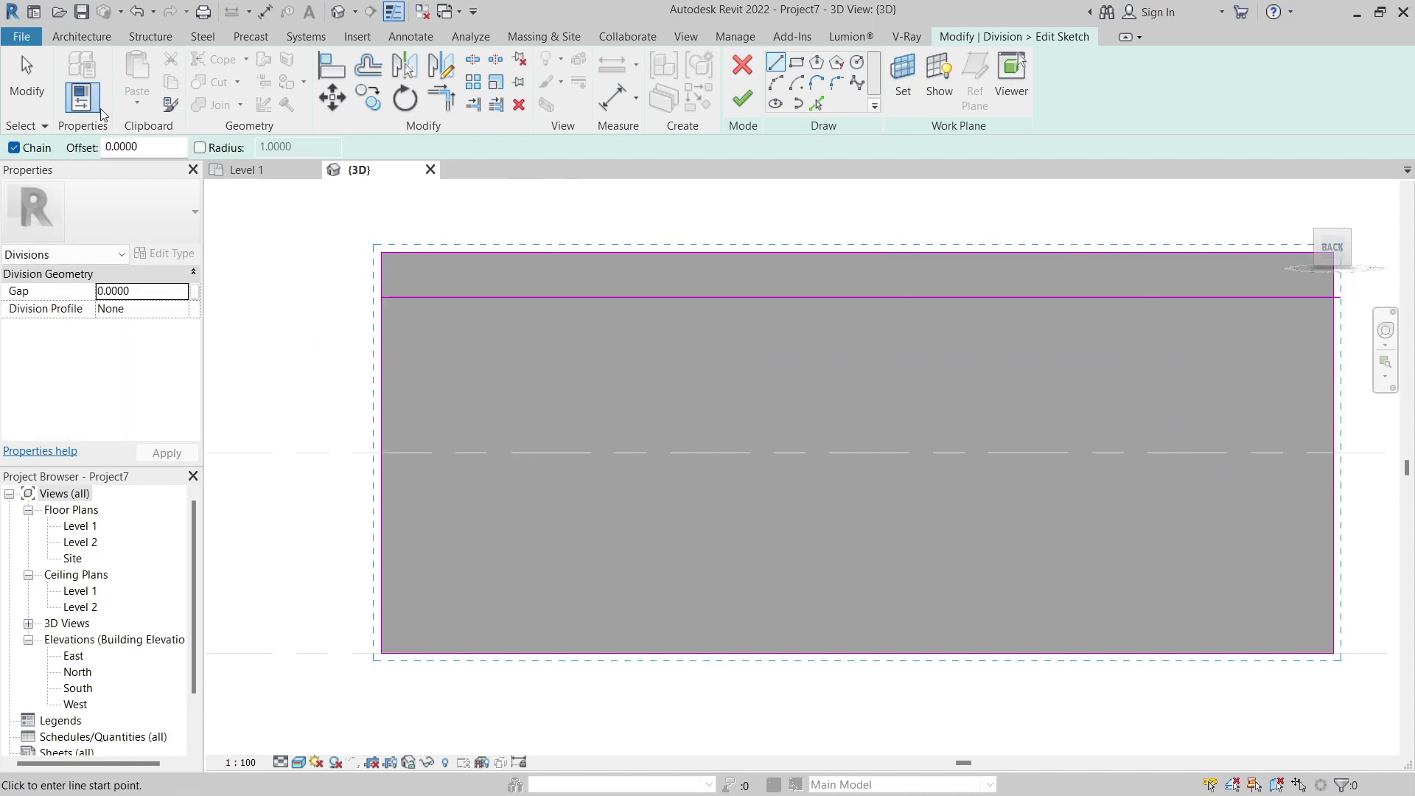
left_click(27, 77)
Copy the horizontal division line seven times down the wall at 0.9 m spacing
left_click(442, 298)
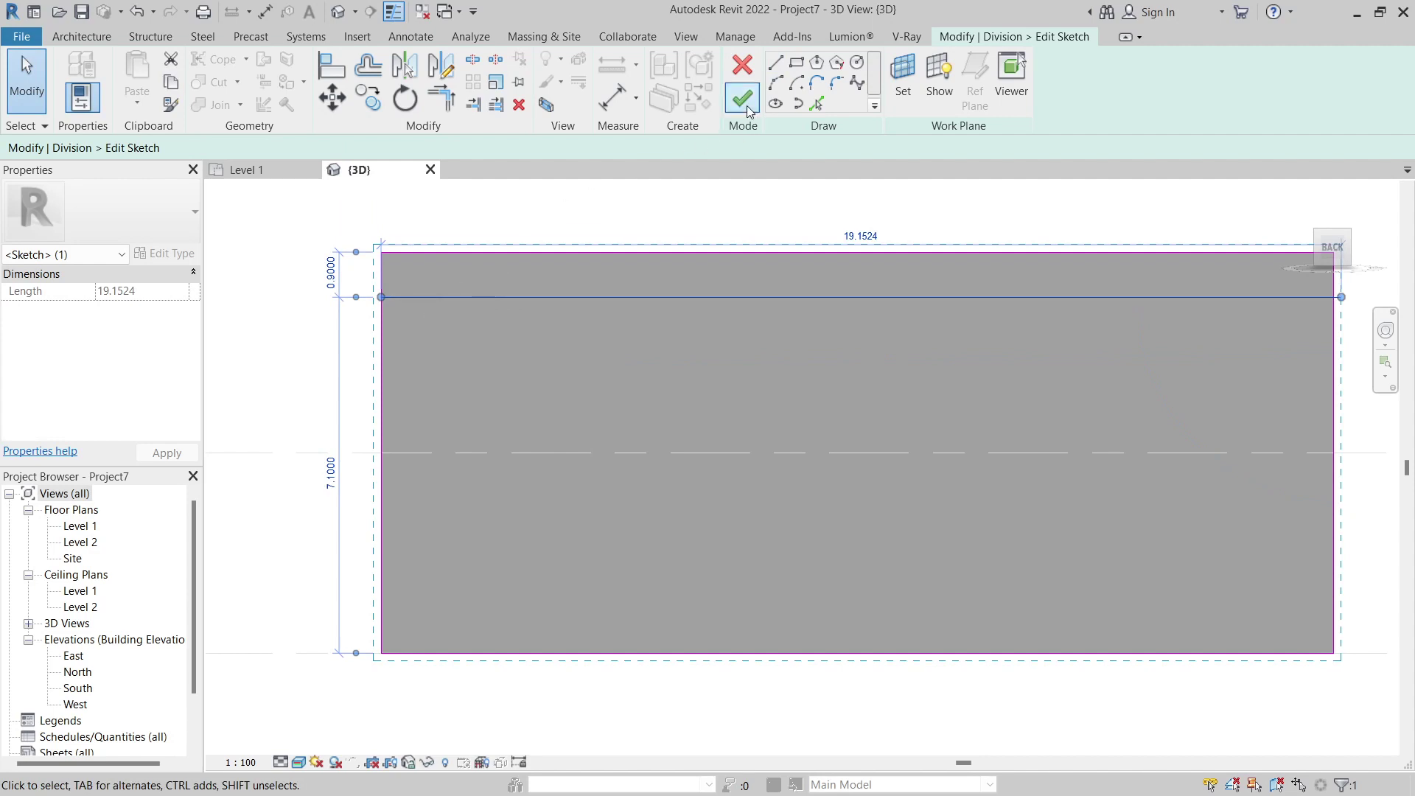
left_click(367, 96)
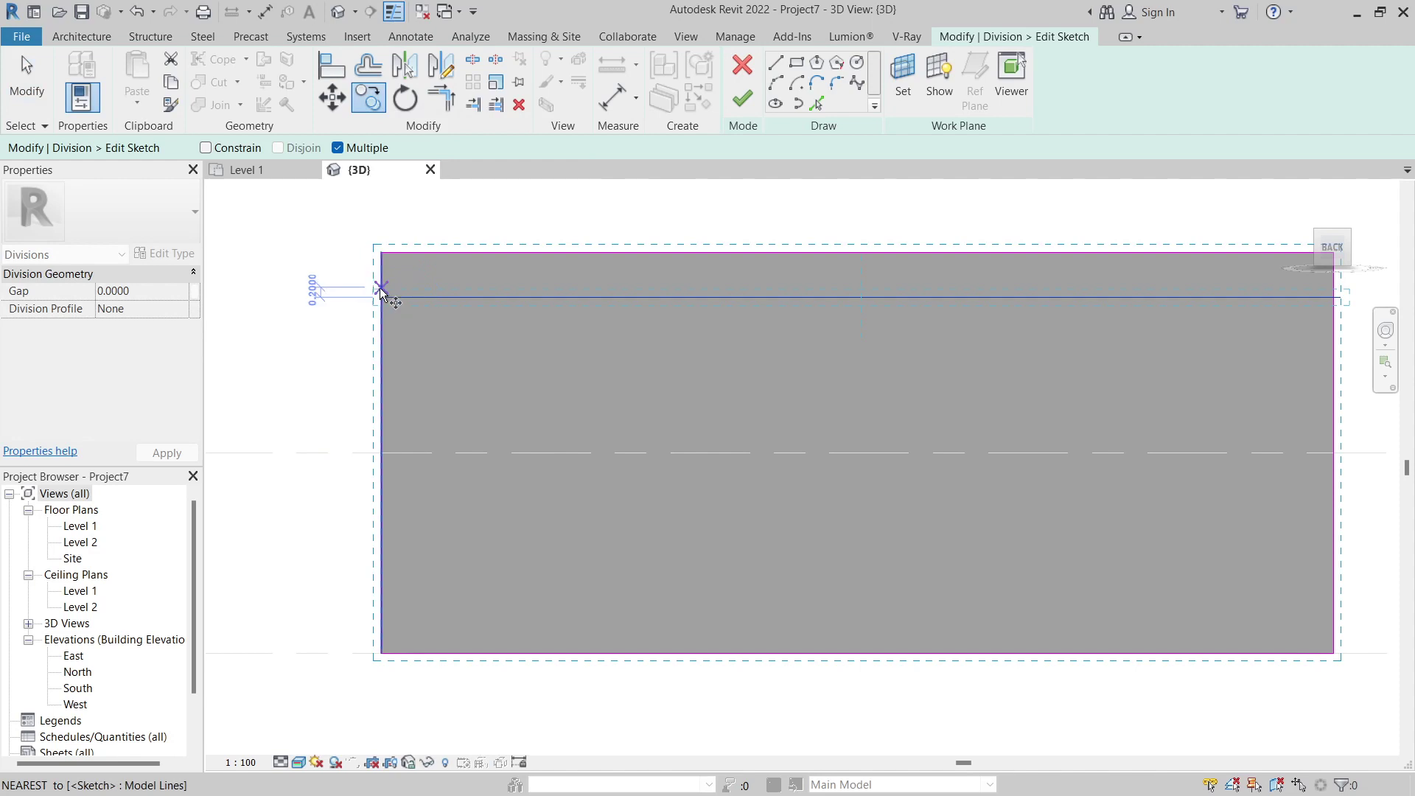
left_click(381, 254)
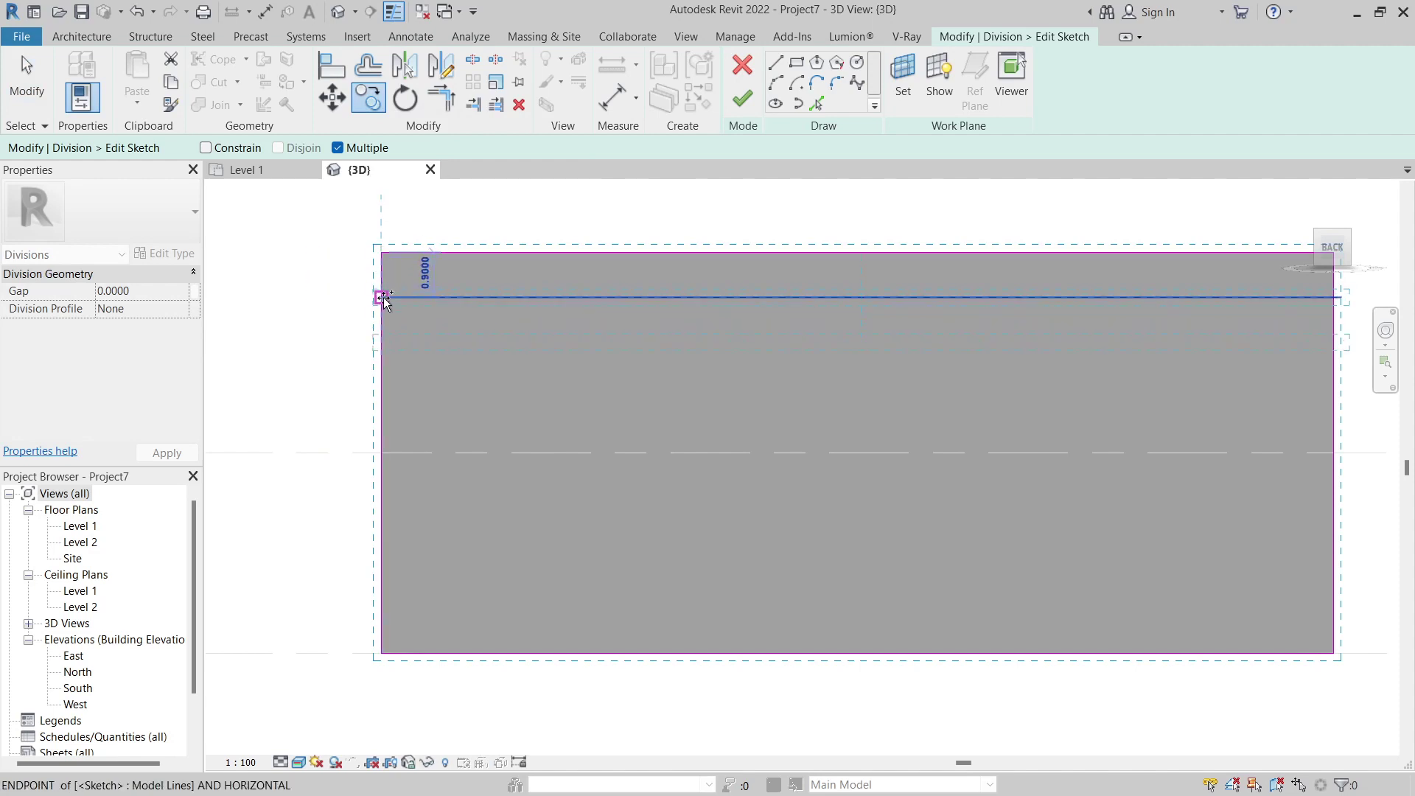
left_click(383, 297)
left_click(382, 342)
left_click(382, 387)
left_click(381, 432)
left_click(382, 477)
key("m")
key("v")
left_click(377, 566)
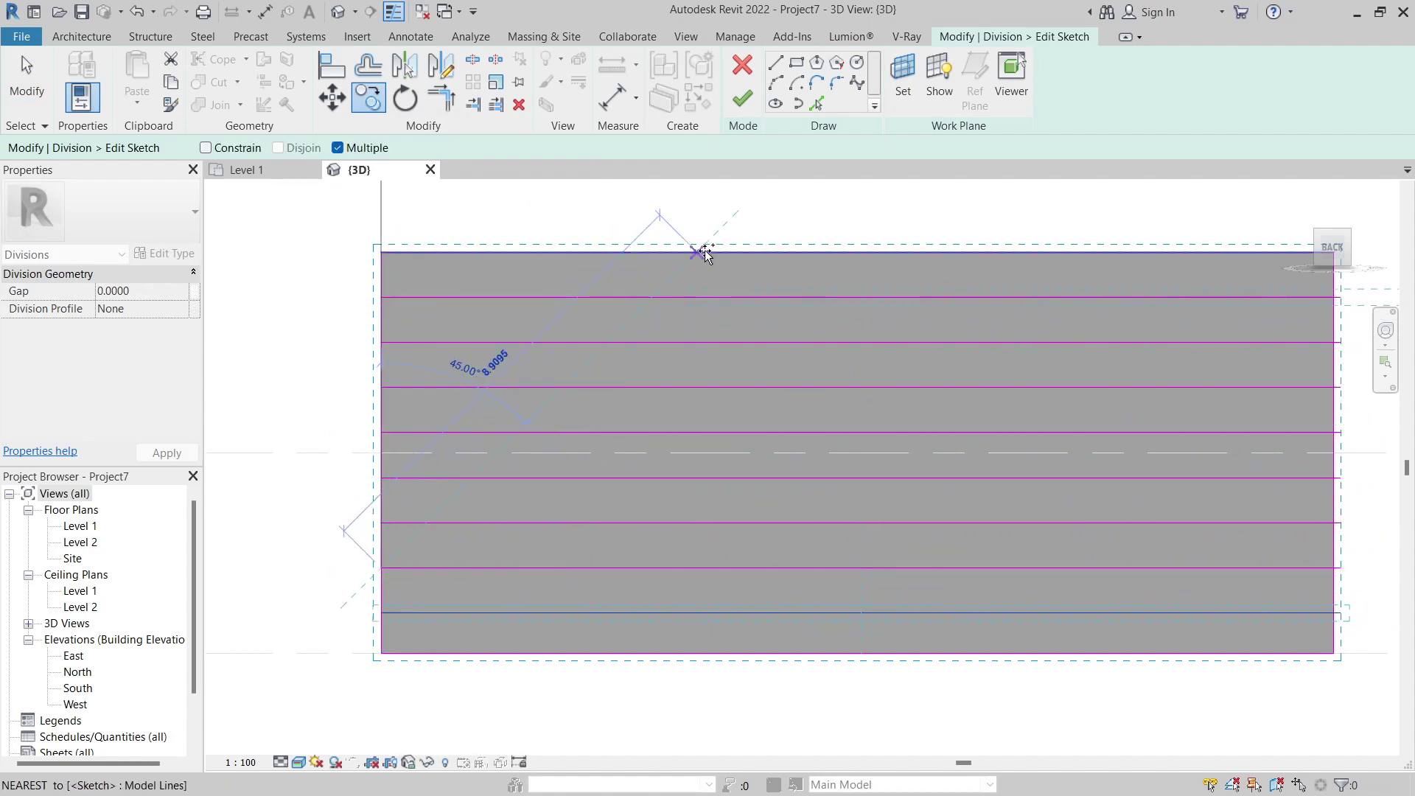
Sketch a vertical division line over the wall's full height, about 4.1 m from its left end
left_click(775, 65)
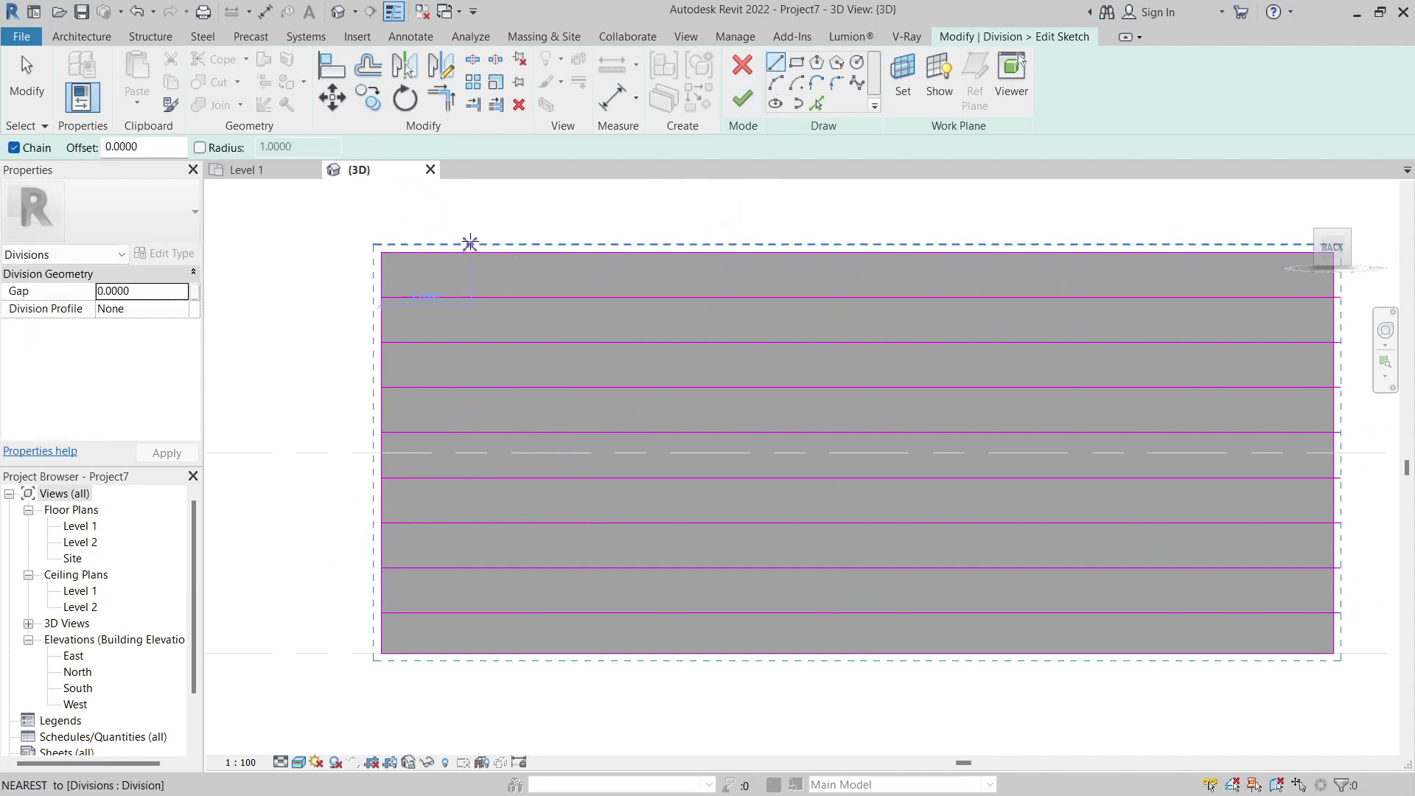
left_click(586, 243)
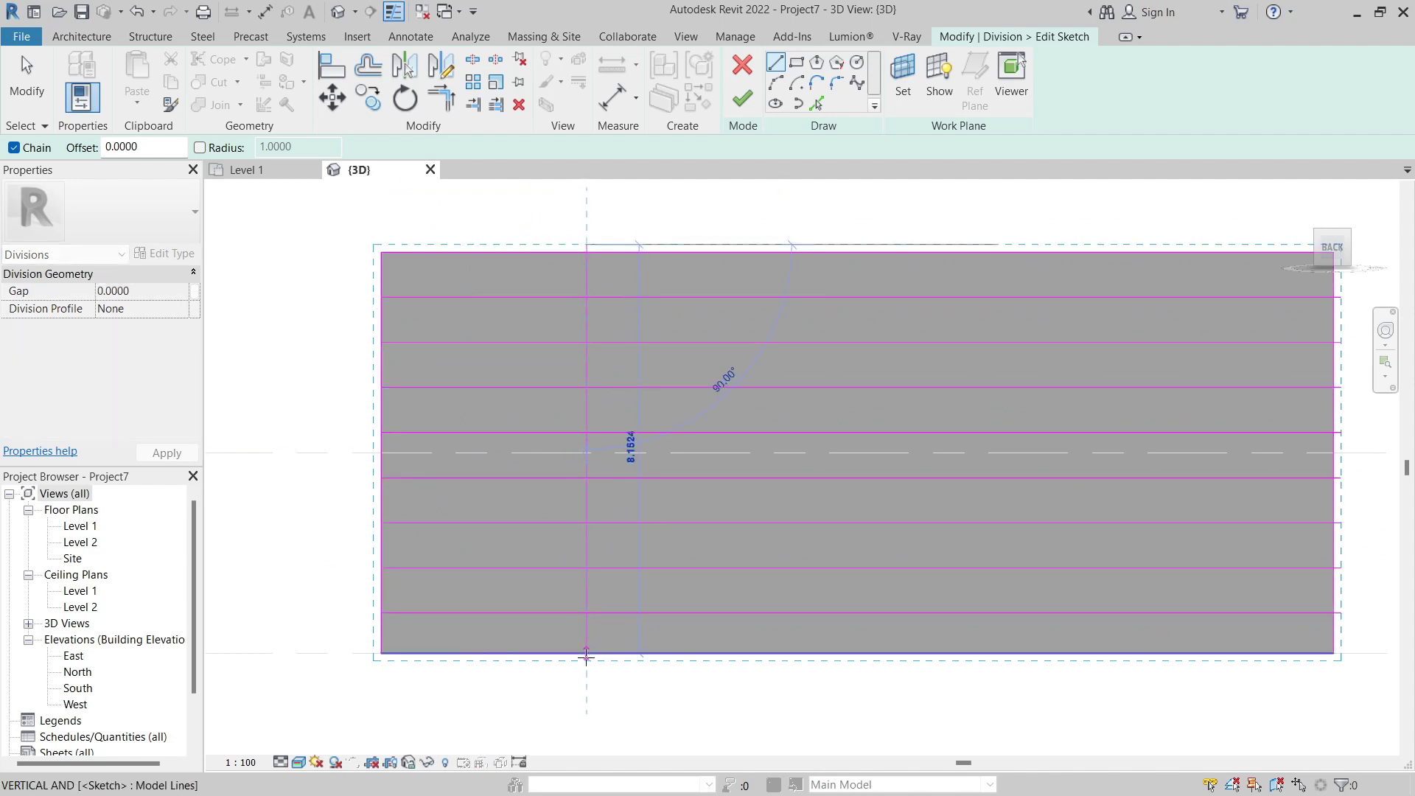
left_click(585, 655)
right_click(632, 283)
left_click(686, 294)
left_click(26, 77)
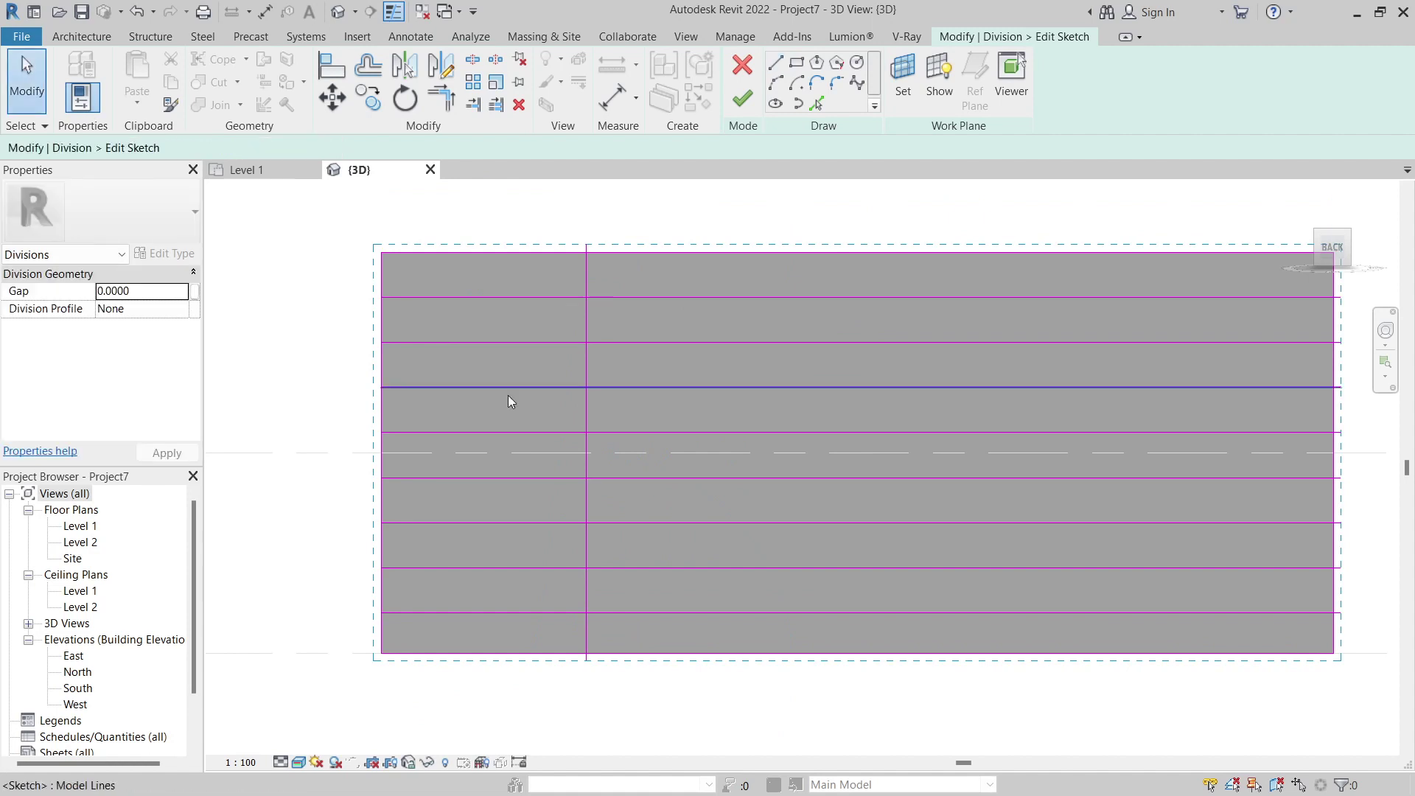
Copy the vertical division line three times toward the wall's right end at 4.1 m spacing
left_click(589, 312)
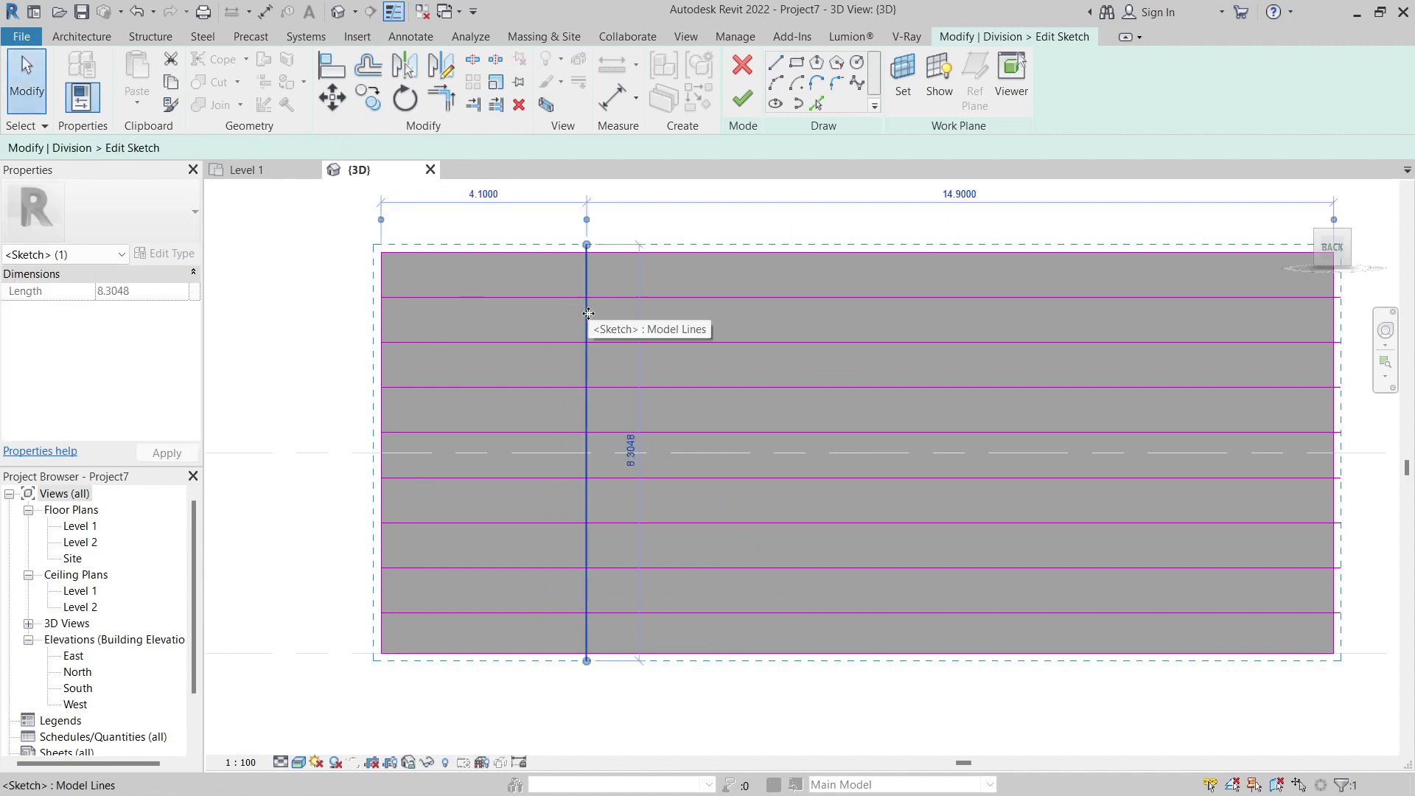
left_click(369, 98)
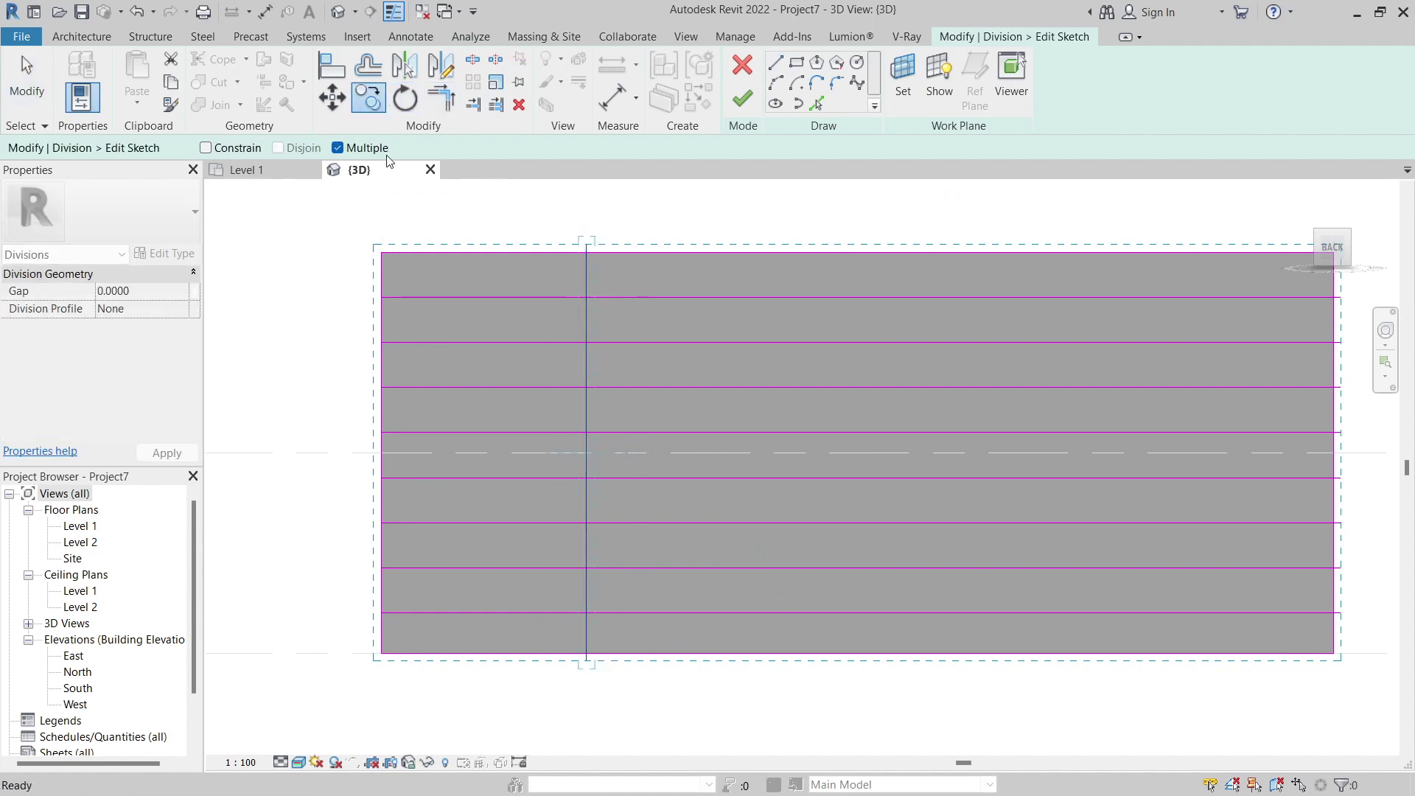
left_click(381, 254)
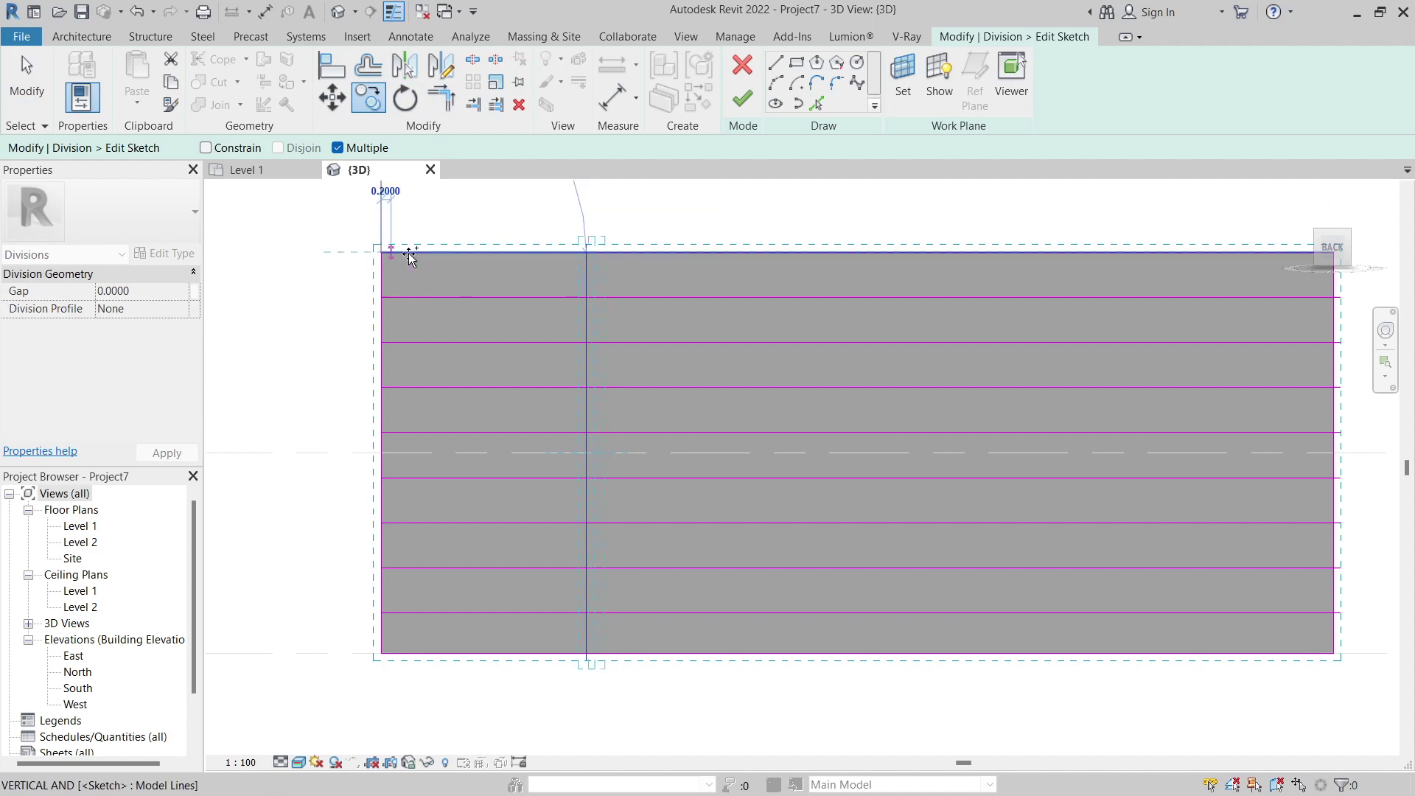
left_click(586, 252)
left_click(792, 252)
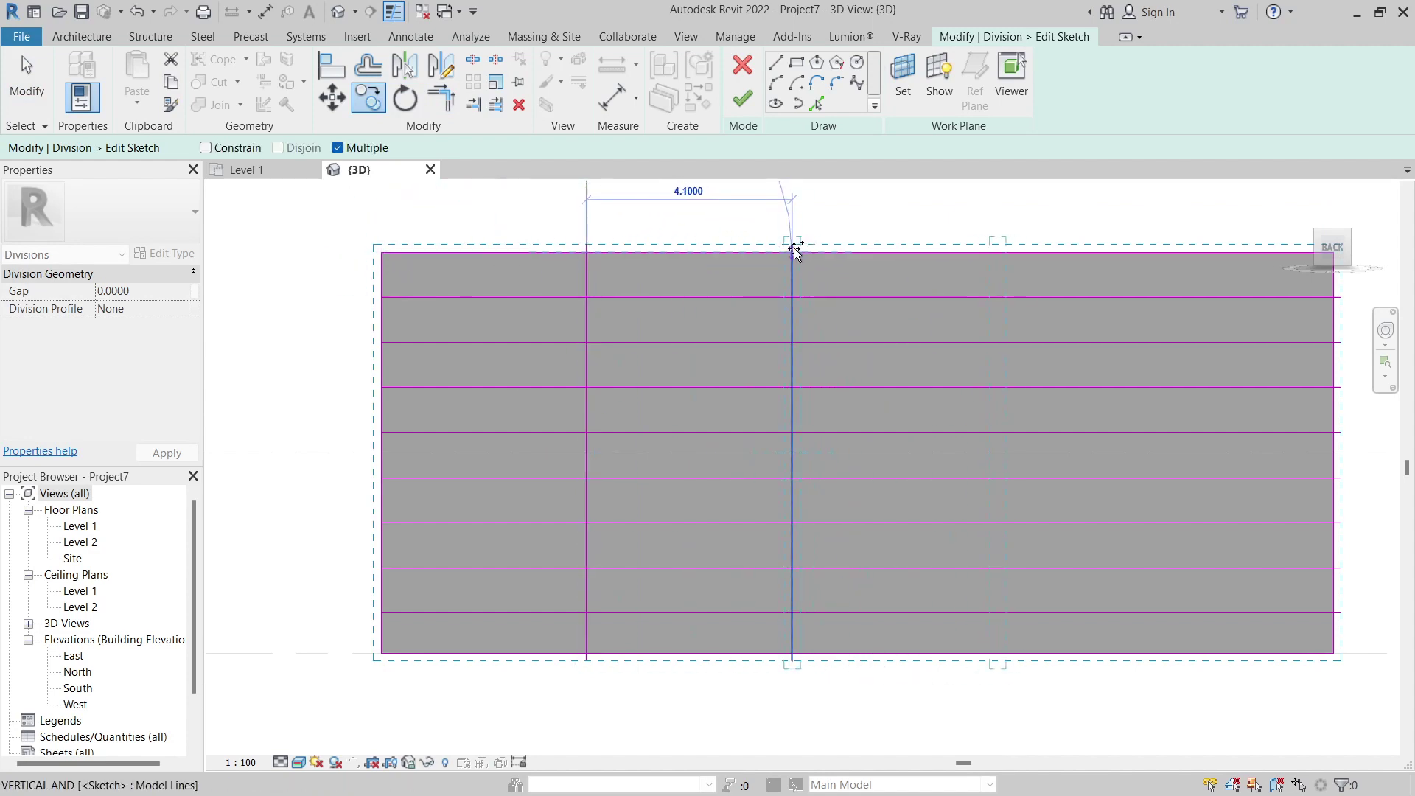
left_click(998, 252)
left_click(1204, 255)
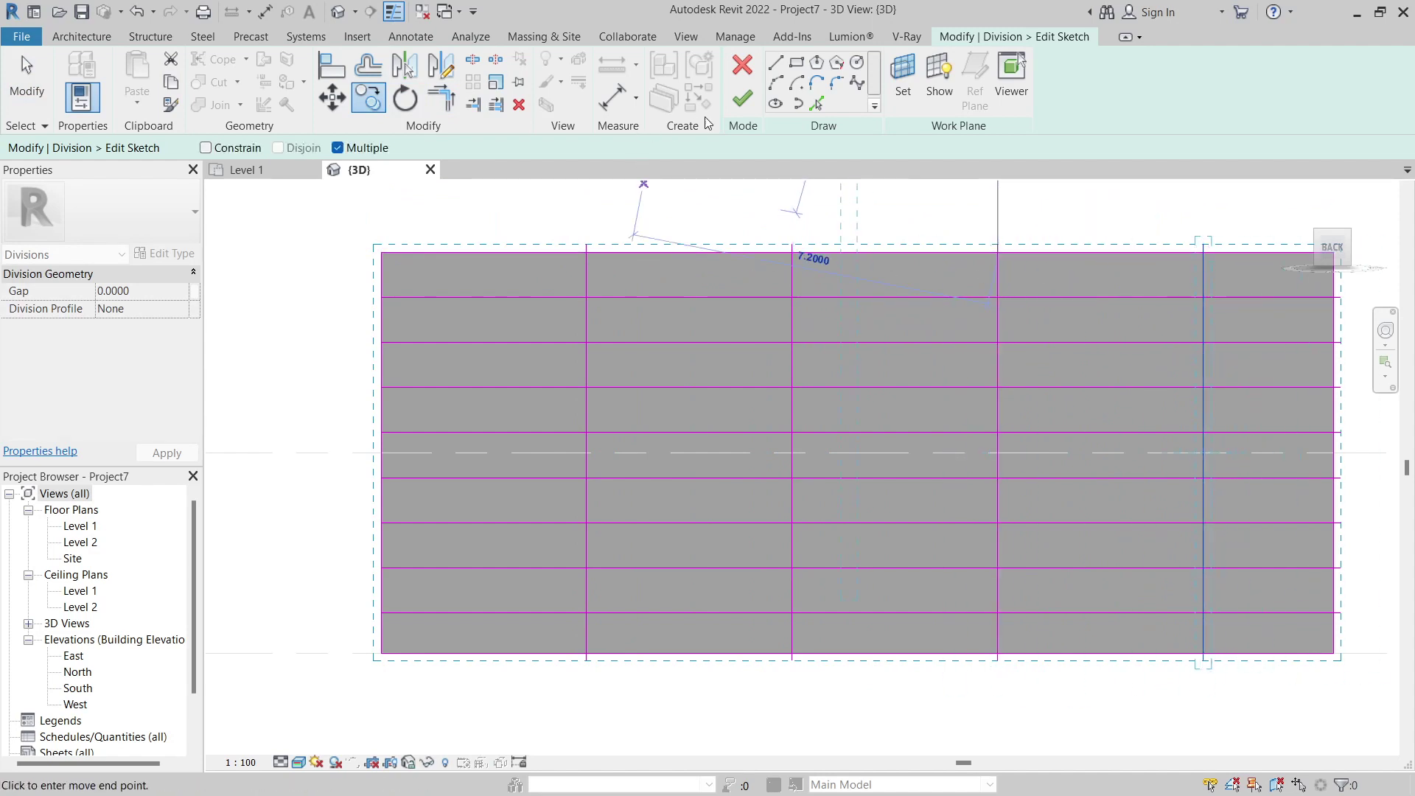
left_click(30, 78)
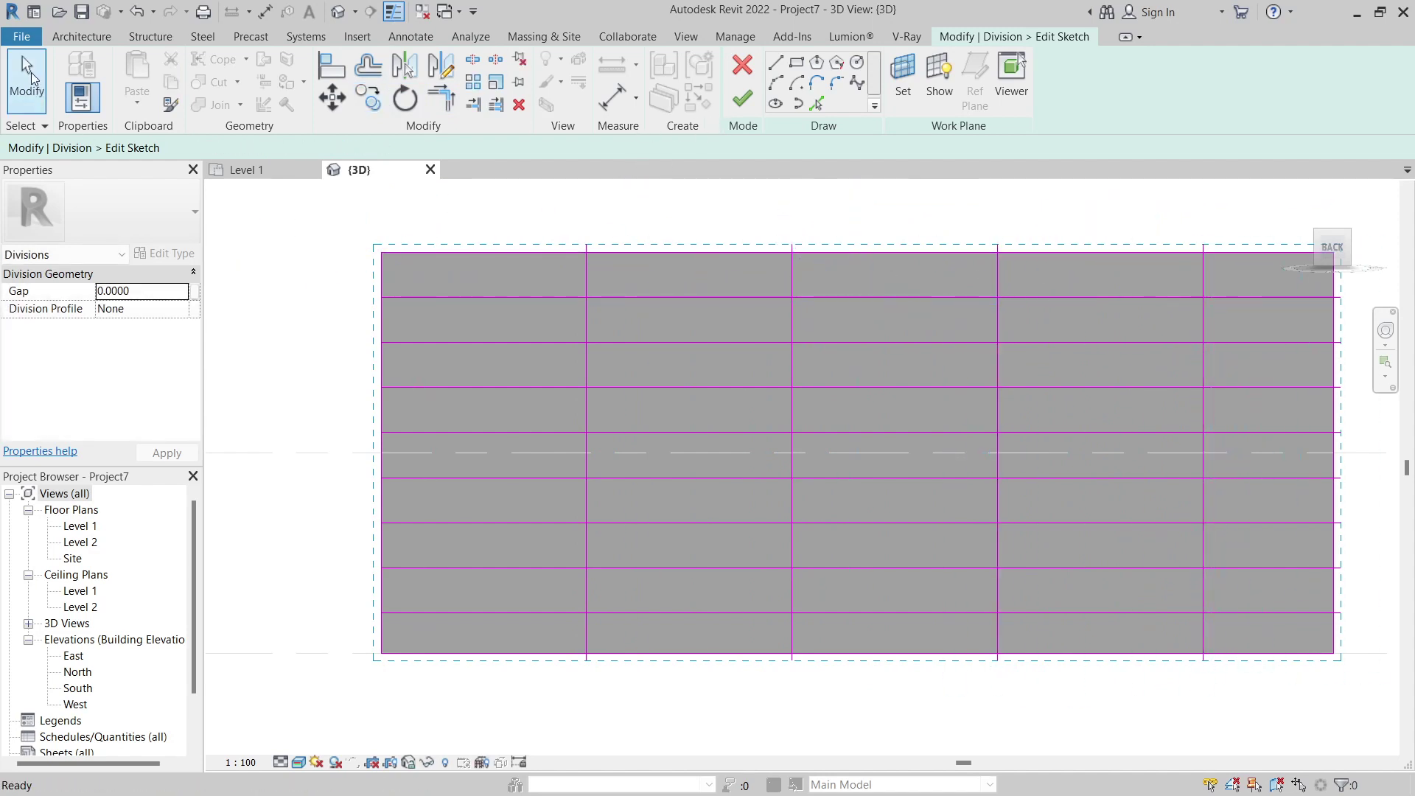
Draw two diagonals from the last vertical line's crossing with the uppermost horizontal line to the wall's top-right corner and the second horizontal line's right end
scroll(1171, 238, "down", 1)
middle_click_drag(1172, 237, 900, 283)
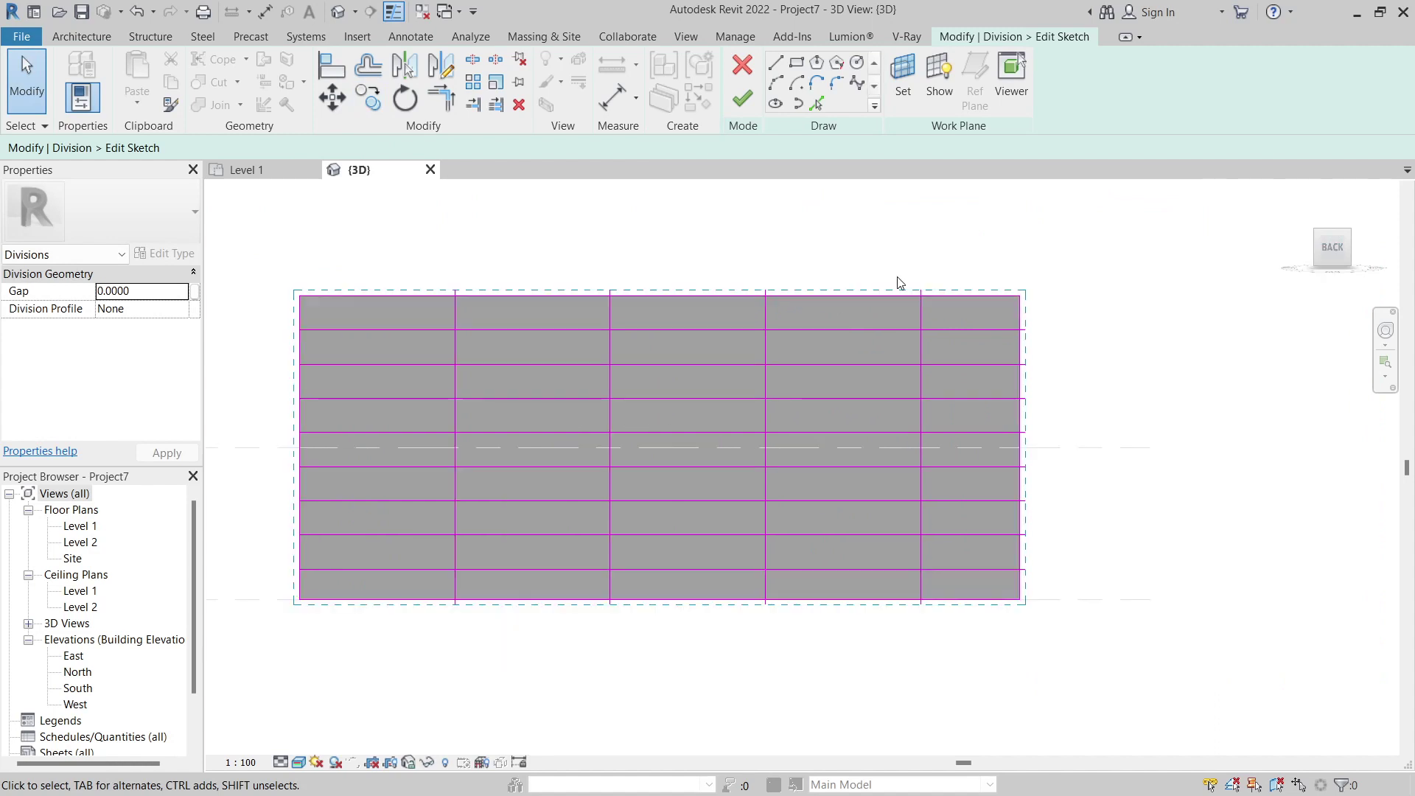
left_click(776, 63)
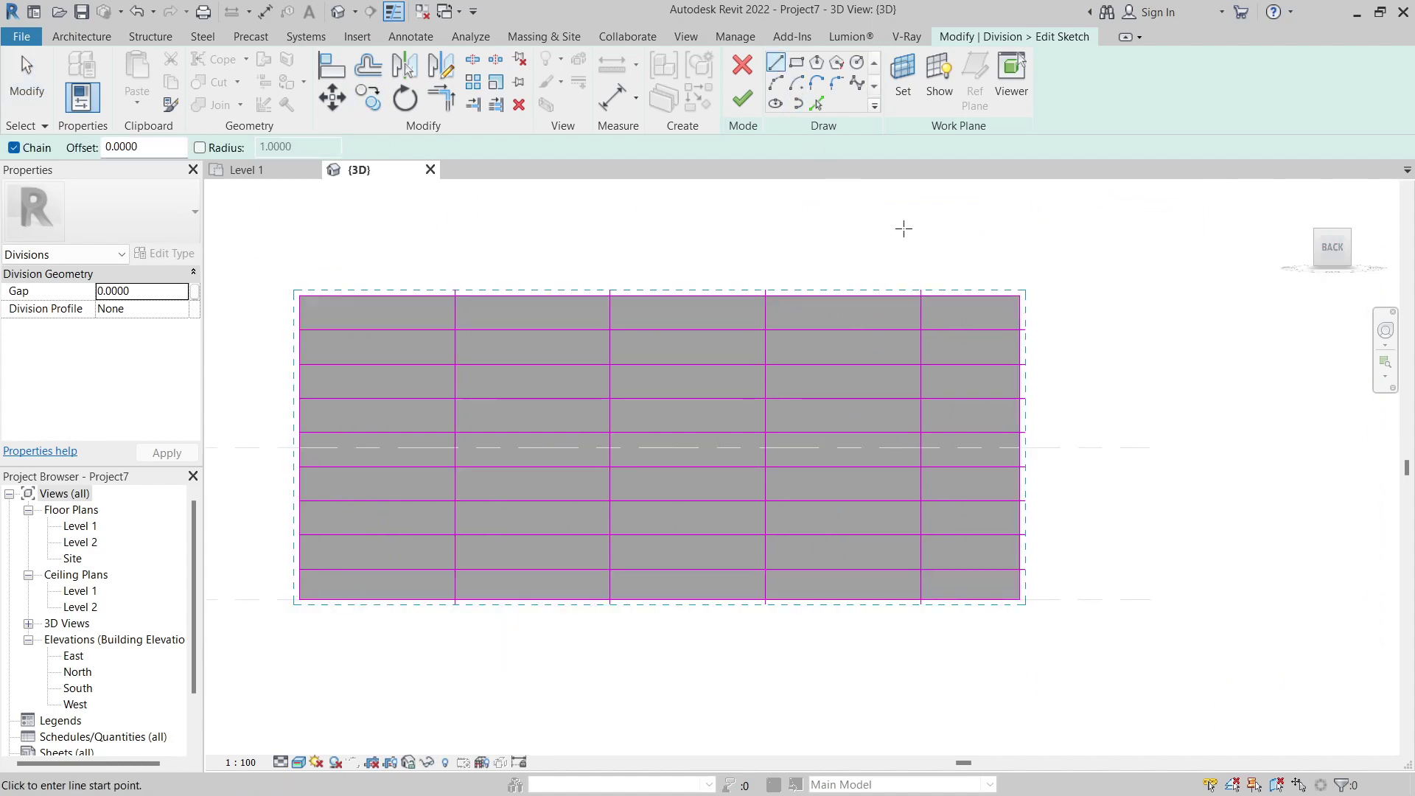
left_click(1021, 296)
left_click(919, 331)
key("Escape")
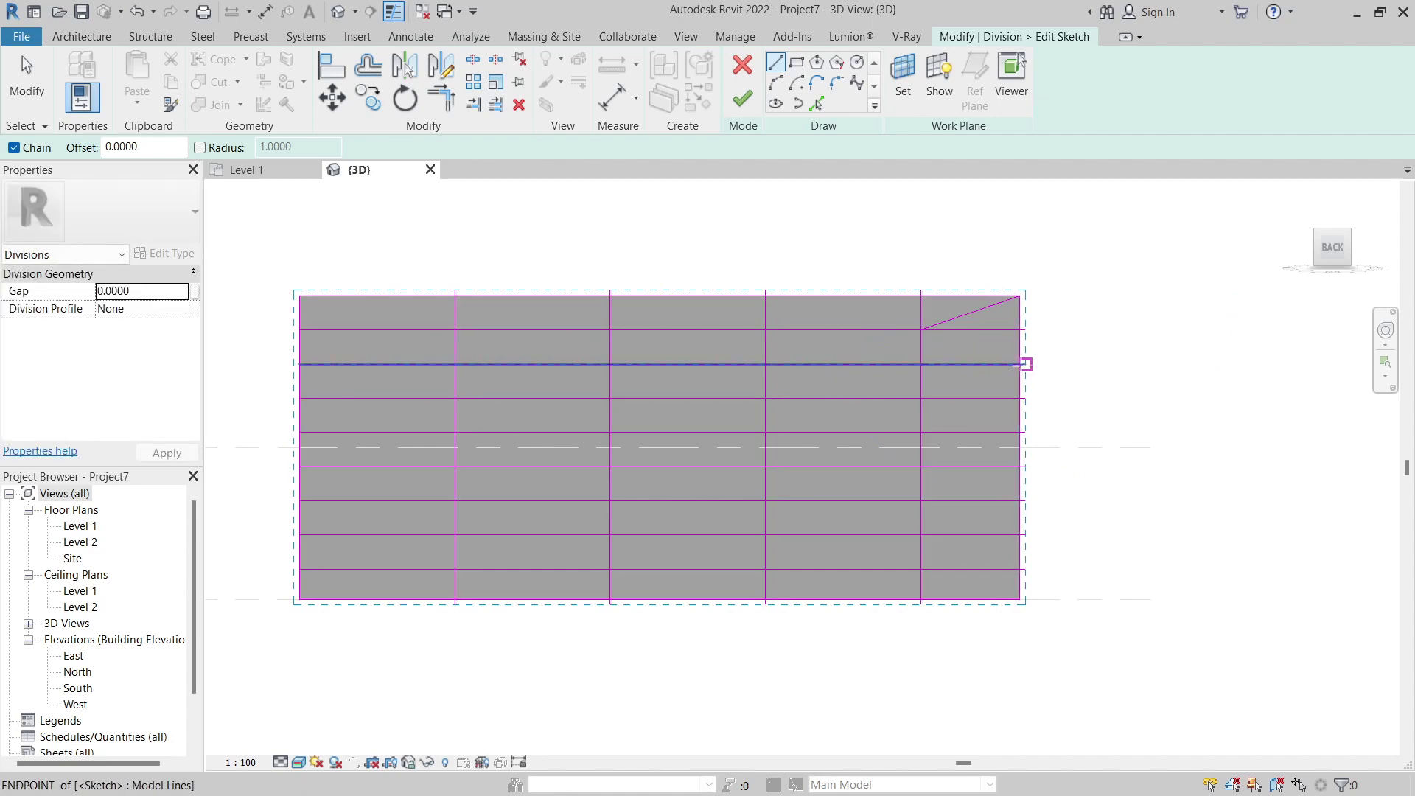
left_click(1021, 364)
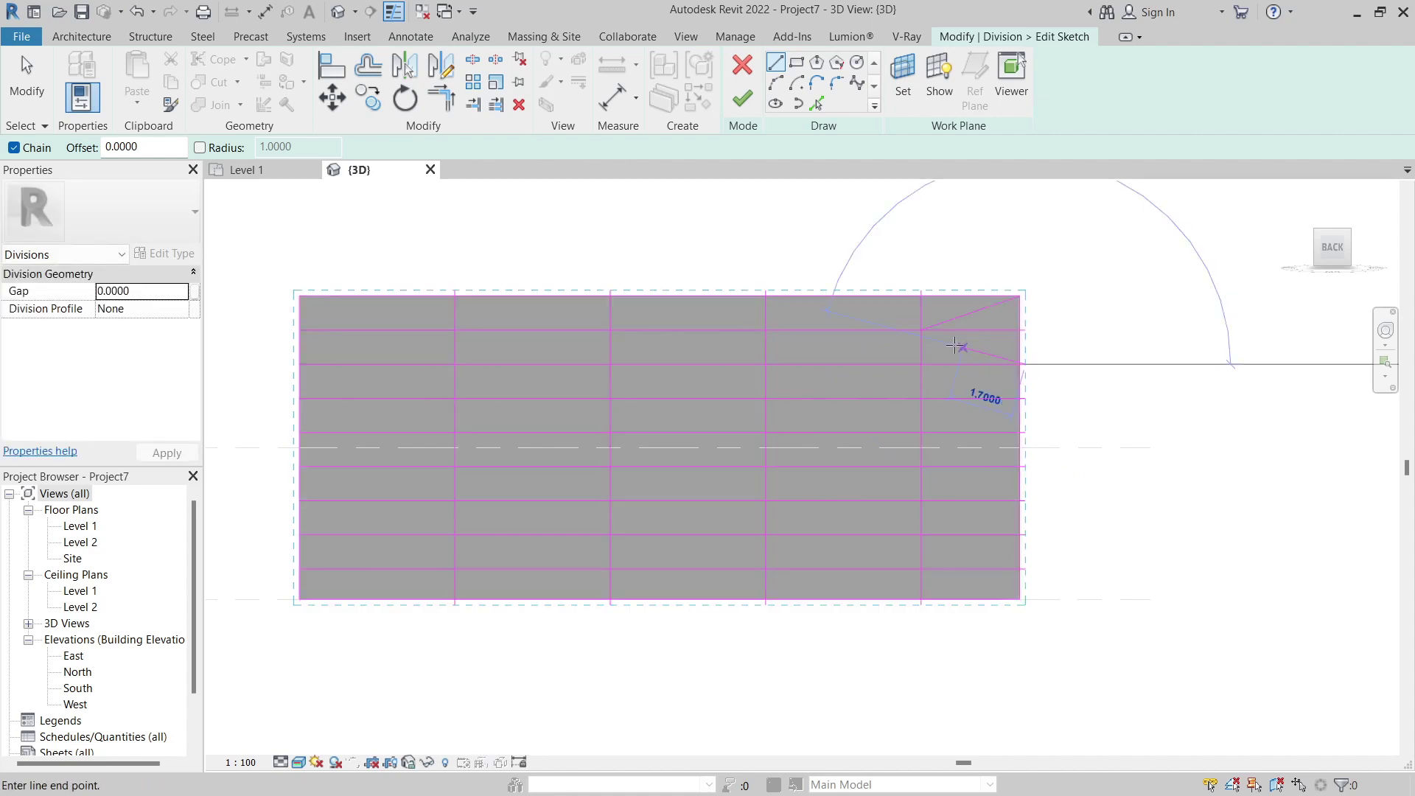
left_click(920, 330)
key("Escape")
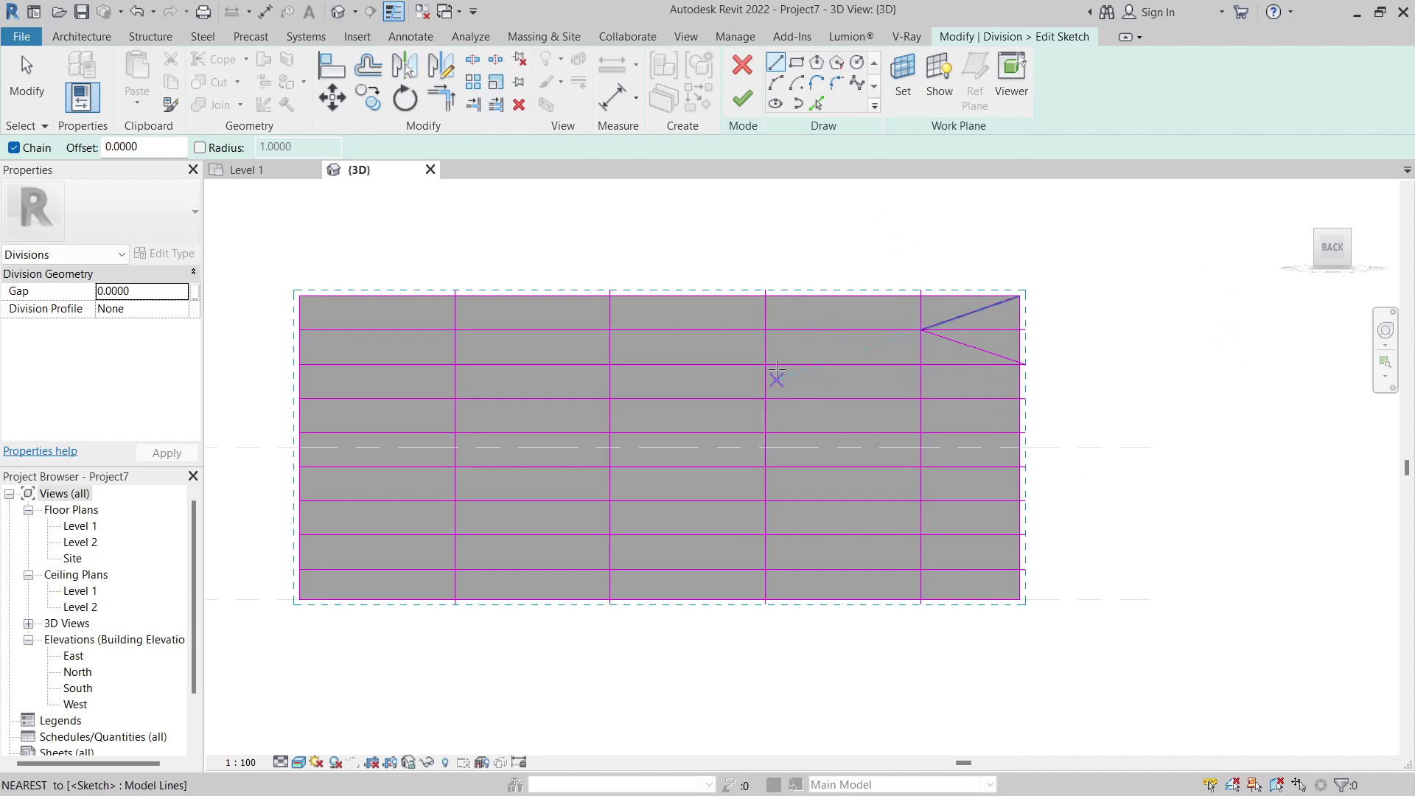
Set the division gap to 0.03 m and finish the division sketch
scroll(807, 365, "down", 1)
scroll(815, 359, "down", 1)
middle_click_drag(816, 359, 895, 333)
scroll(792, 346, "up", 1)
scroll(718, 326, "up", 1)
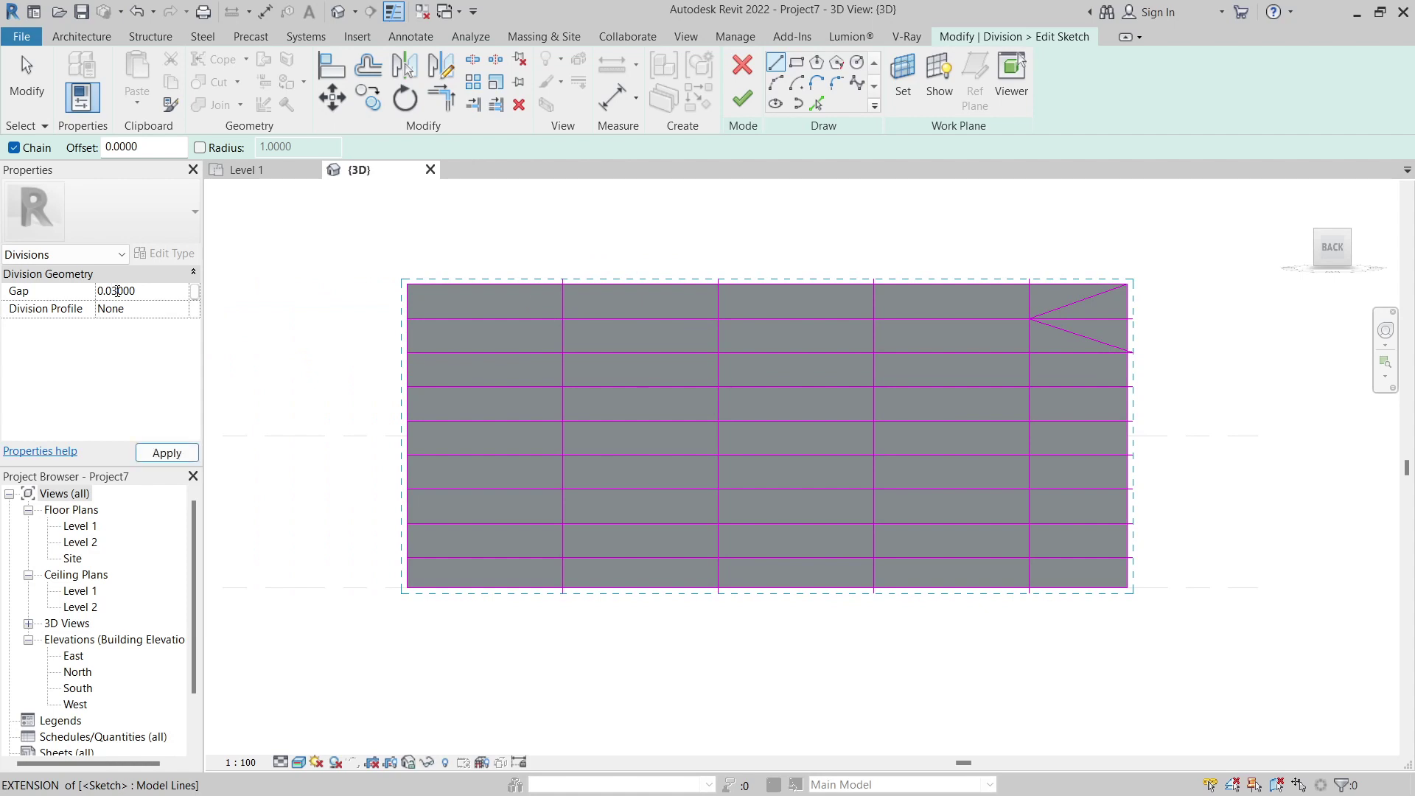
key("Return")
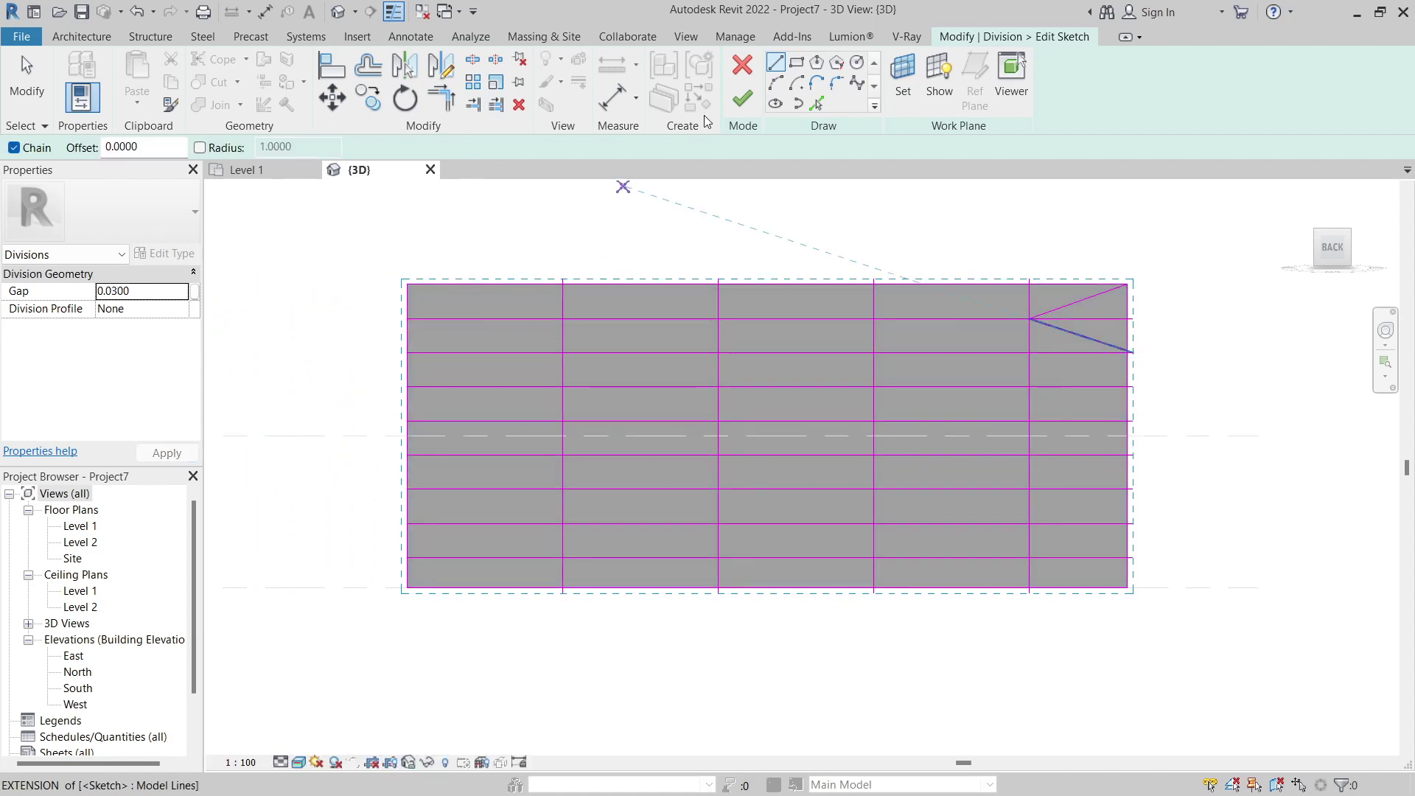
left_click(741, 104)
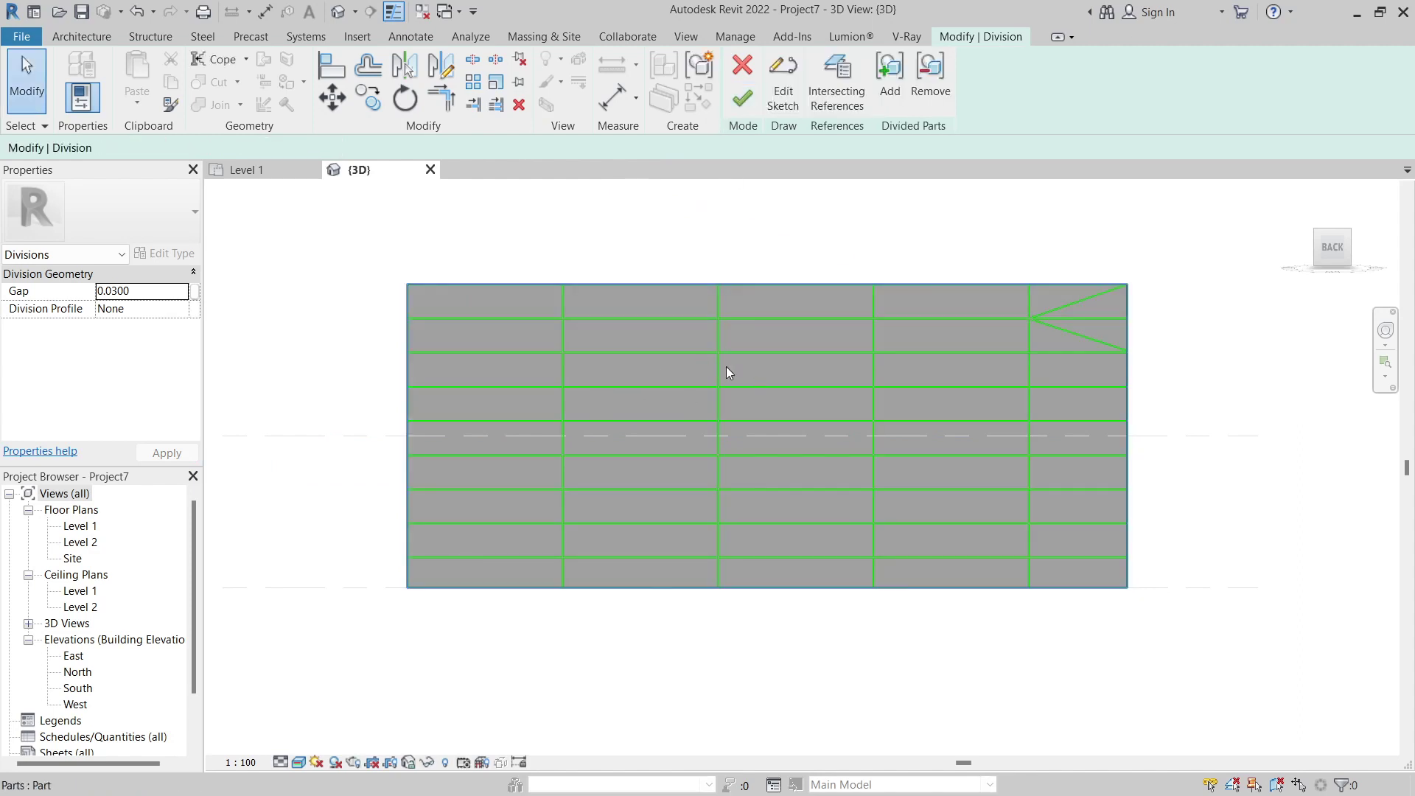
middle_click_drag(700, 387, 654, 381)
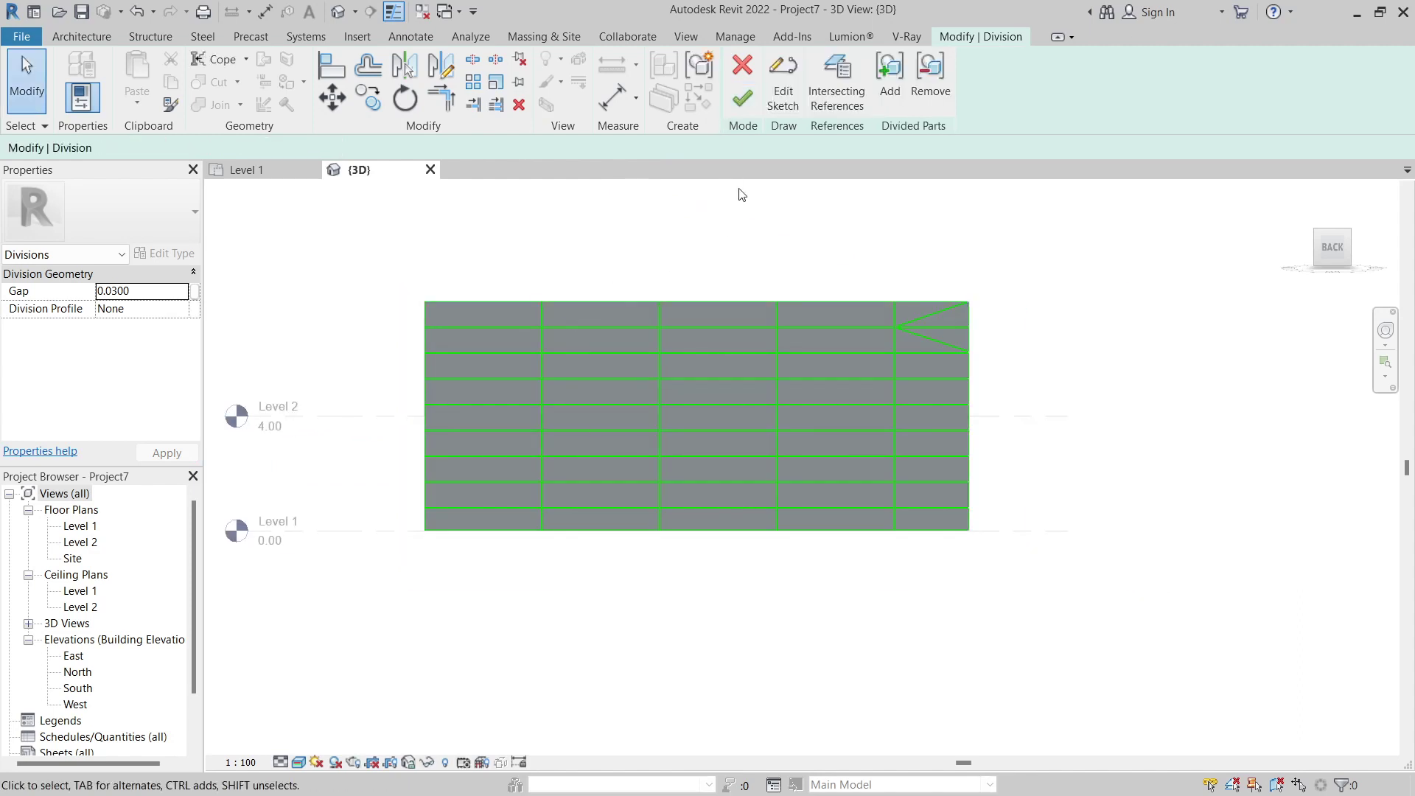
Complete the part division to split the wall into gapped cladding panels
left_click(743, 101)
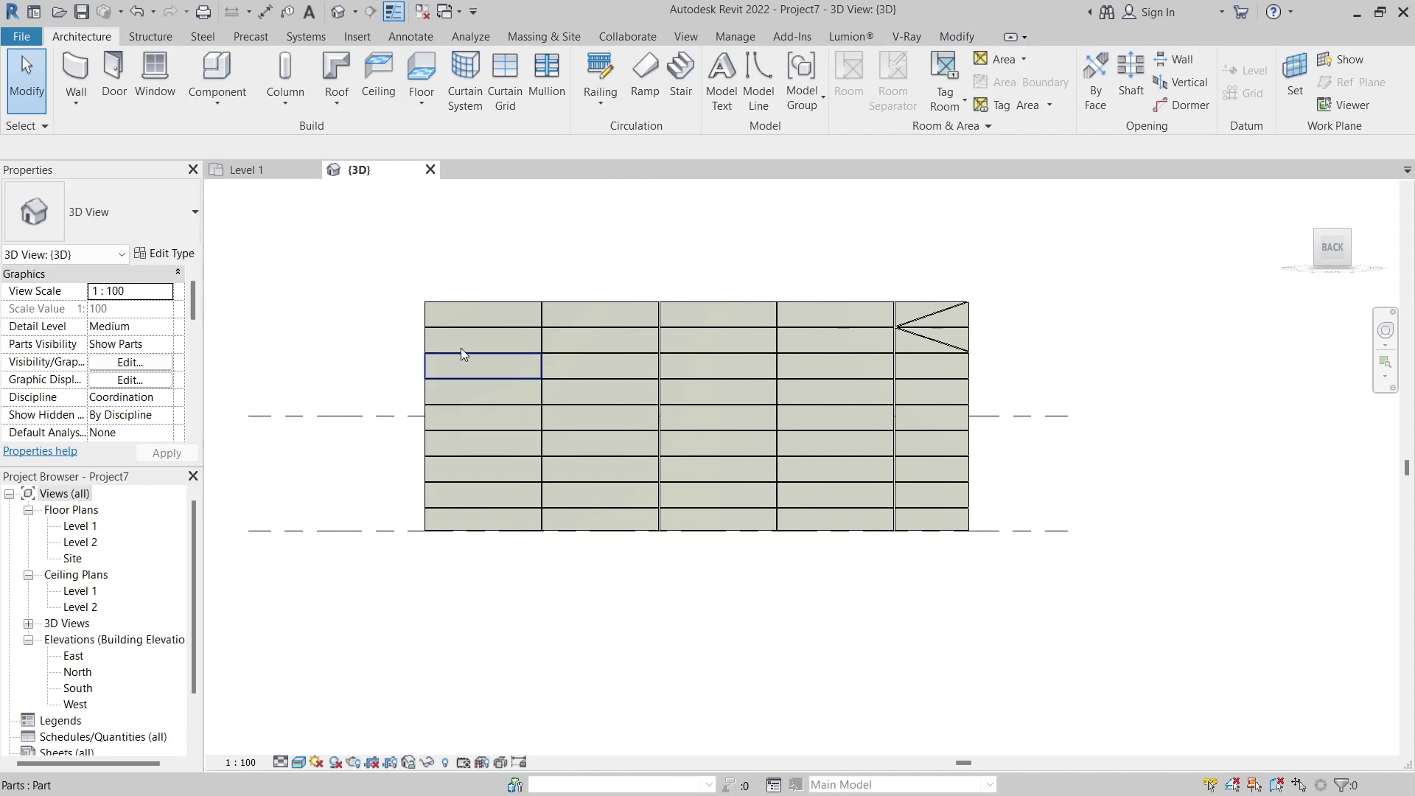
scroll(609, 321, "up", 1)
middle_click_drag(617, 319, 633, 360)
scroll(685, 321, "down", 1)
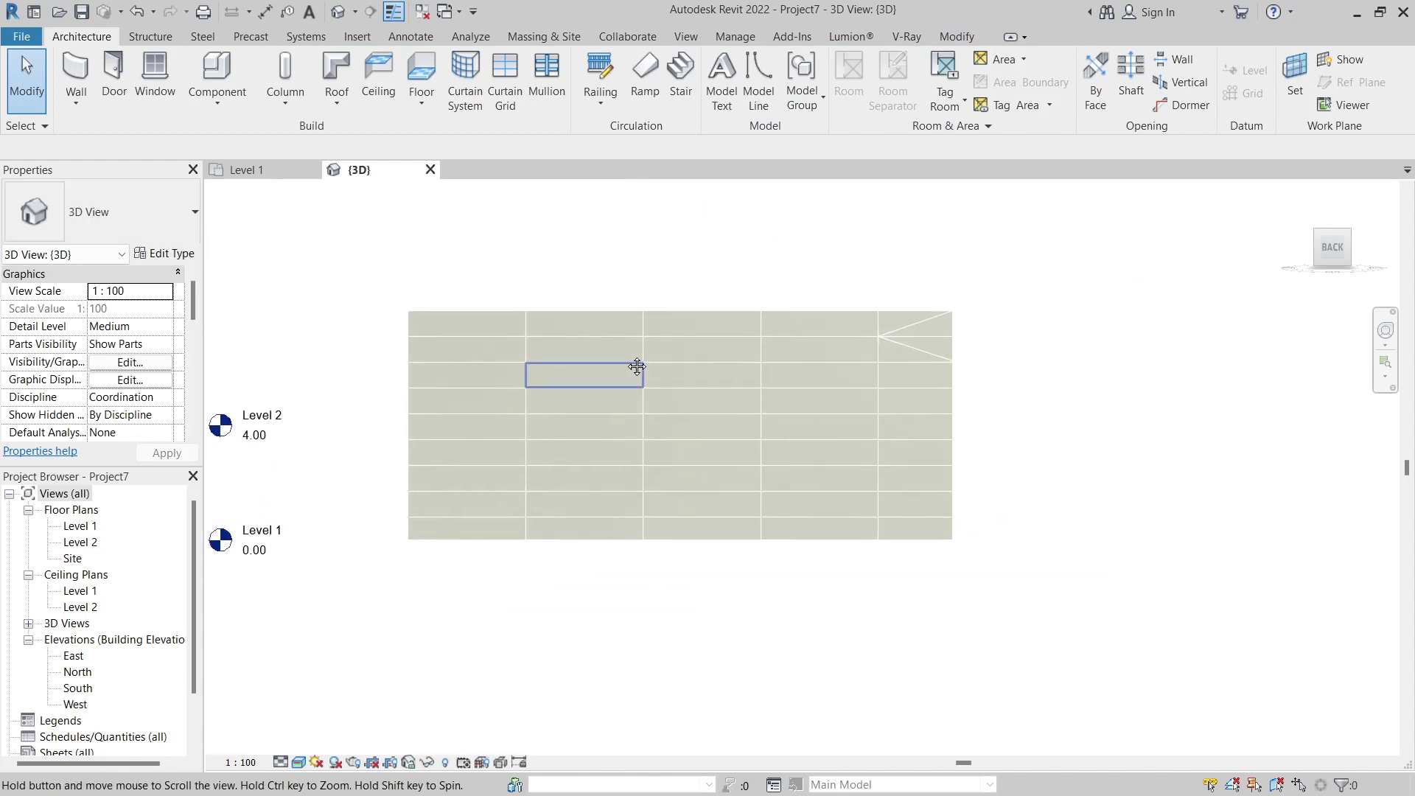
scroll(484, 326, "up", 1)
scroll(523, 342, "down", 2)
scroll(543, 357, "up", 3)
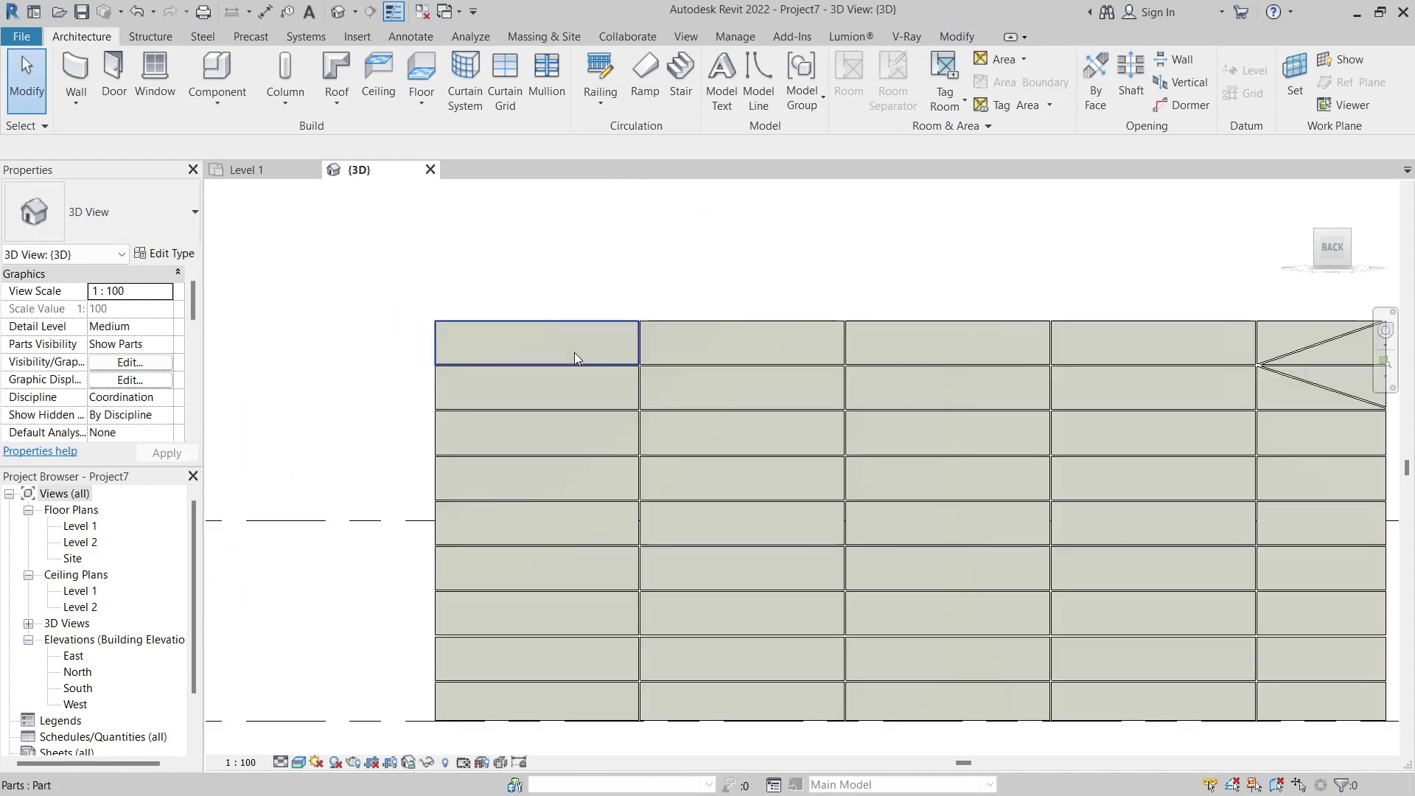
Turn off Material By Original for the leftmost panel in the wall's second row from the top
left_click(478, 356)
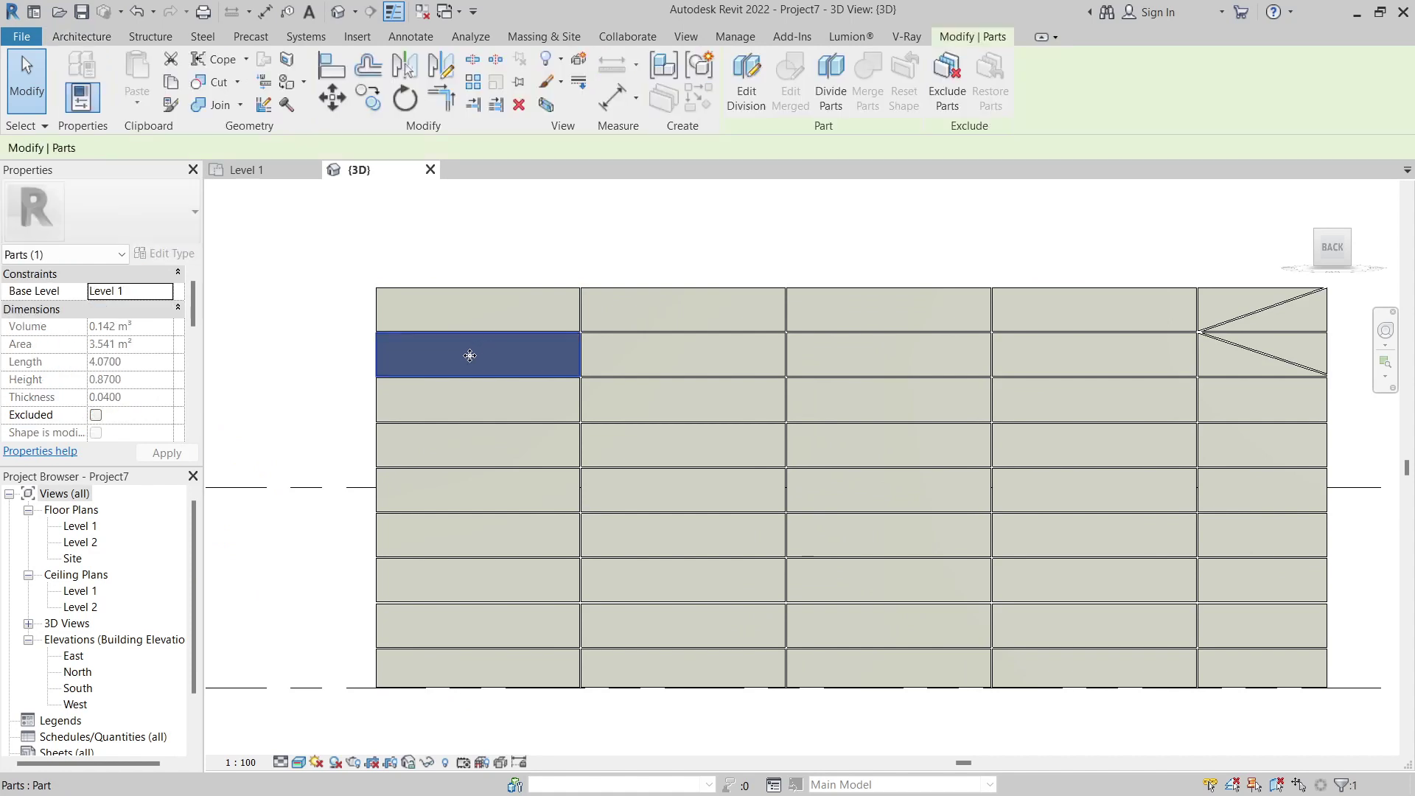
scroll(107, 398, "down", 1)
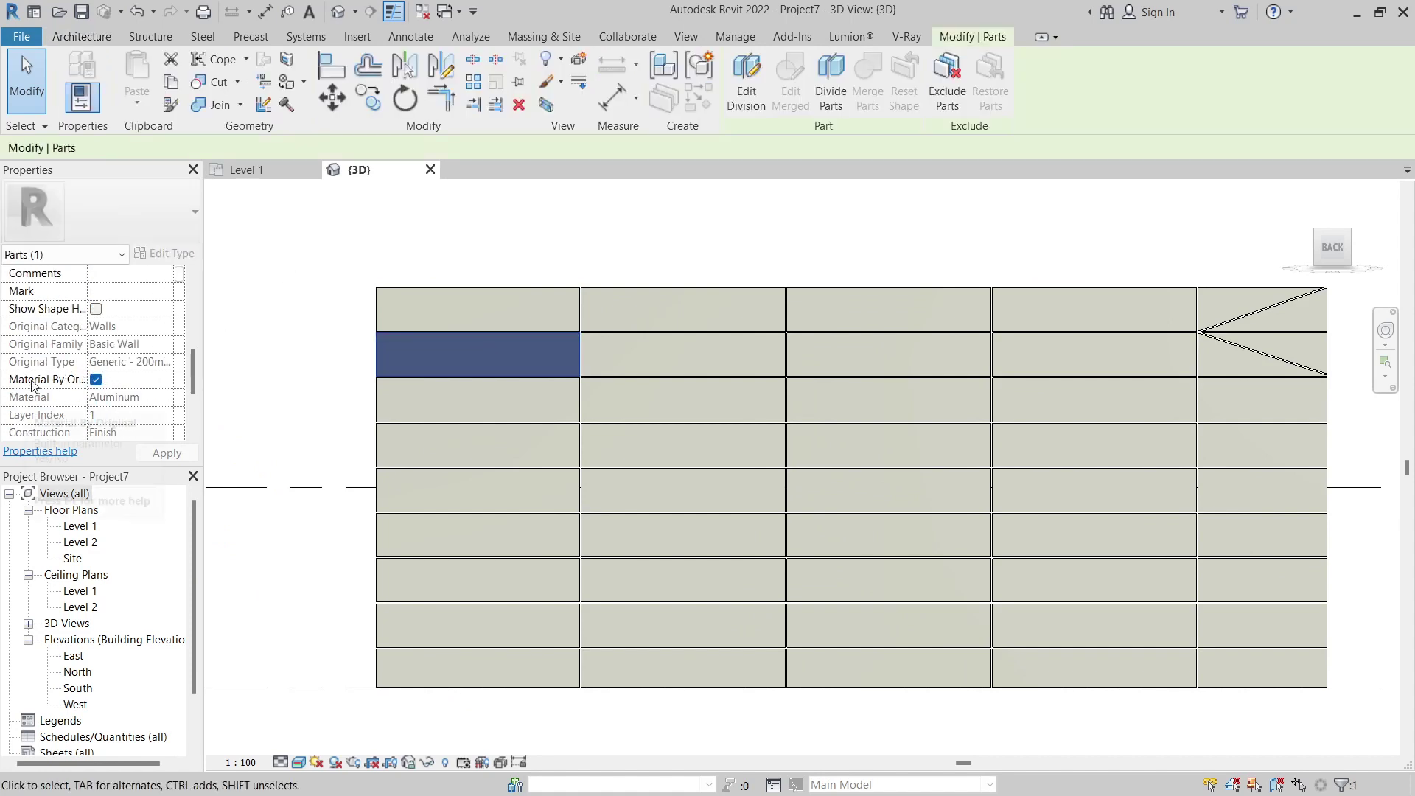
left_click(96, 379)
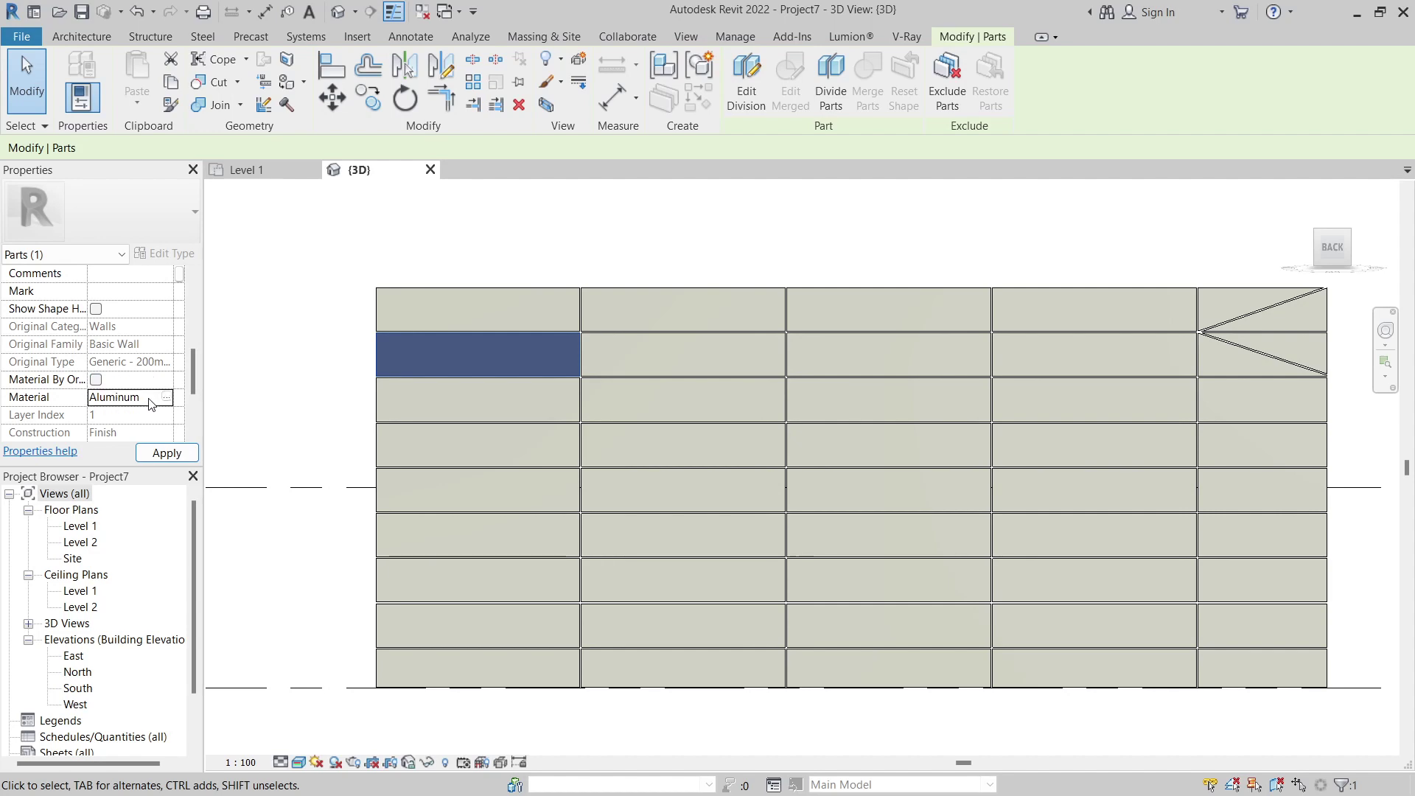
Search the materials for "alum", add Aluminum, Anodized Red from the library to the project, and assign it to the panel
left_click(170, 402)
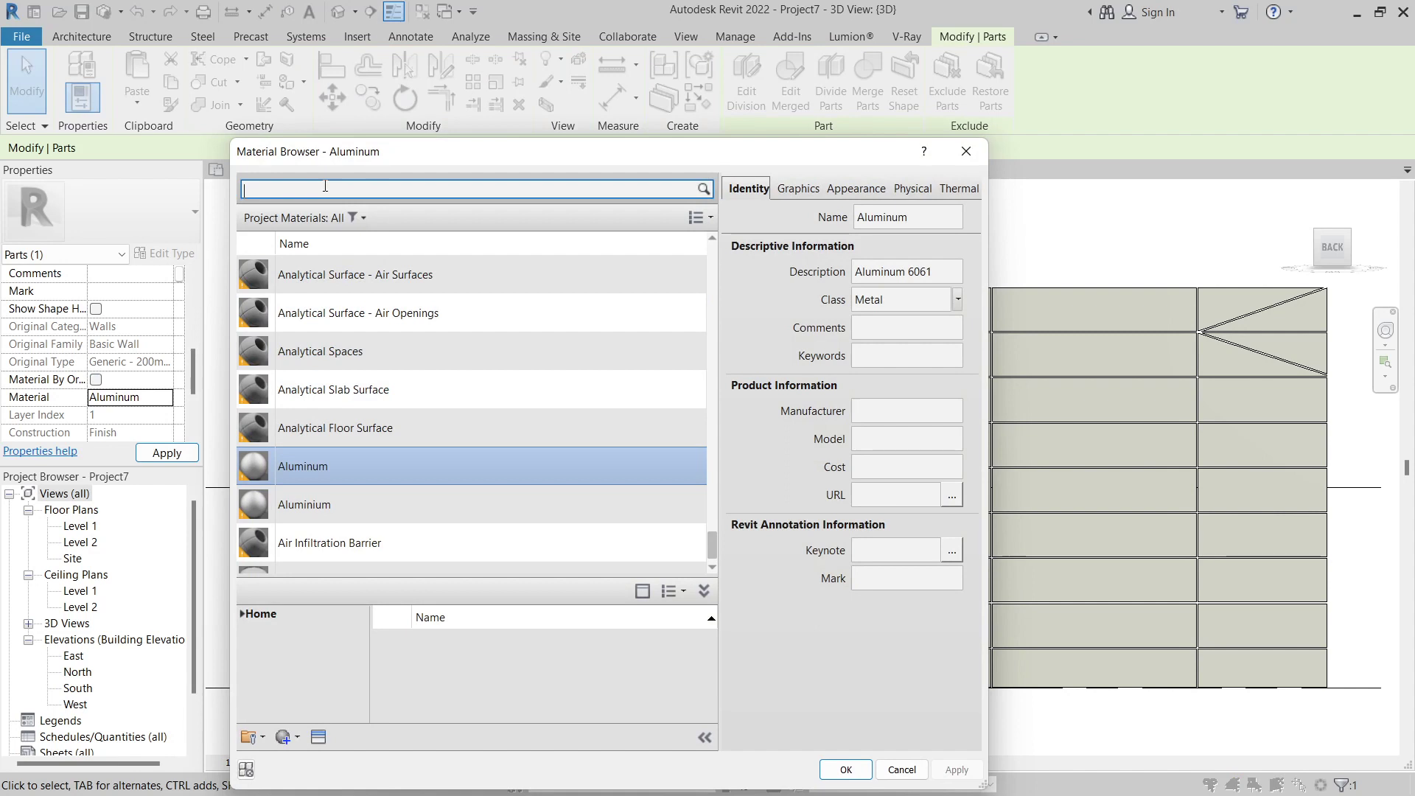
left_click(325, 186)
type("alum")
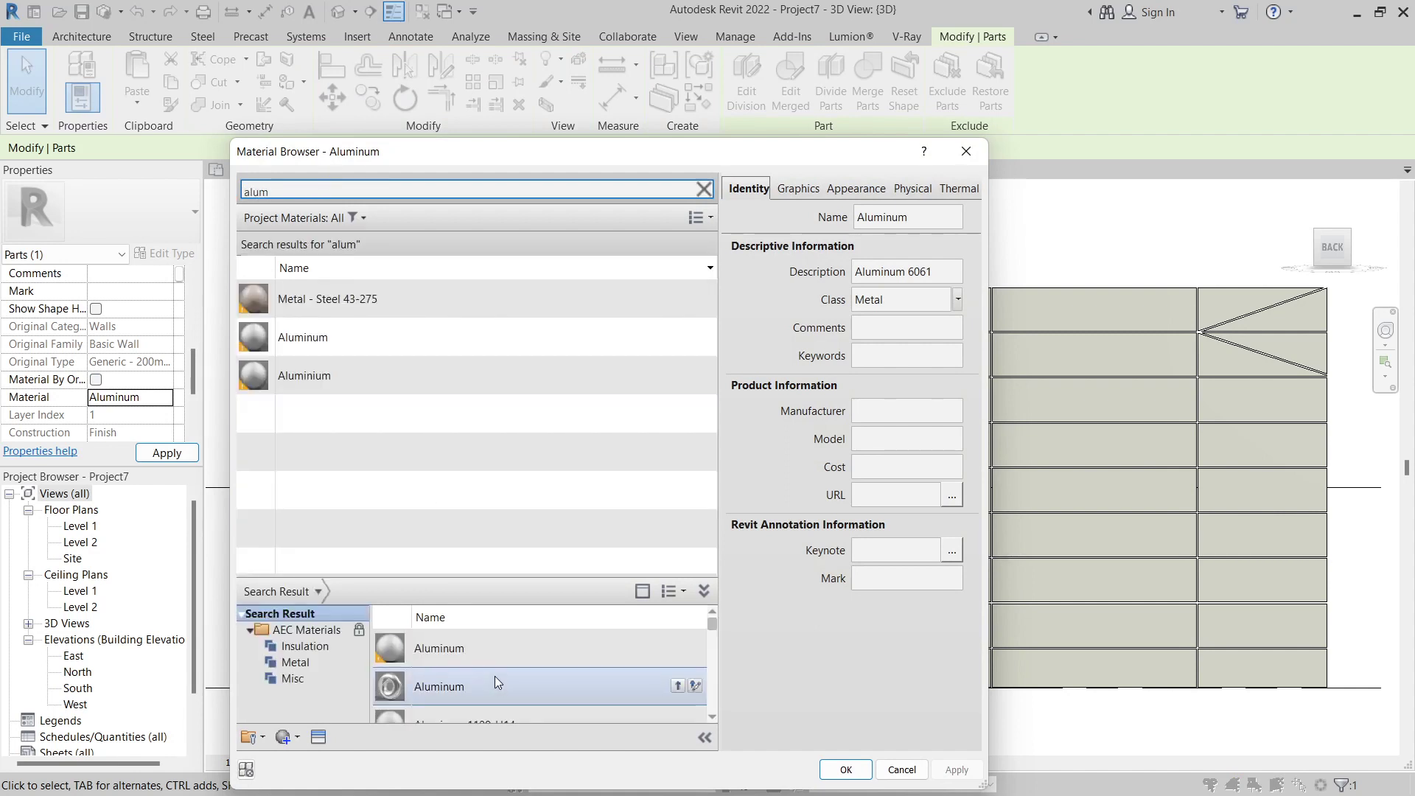
scroll(450, 678, "down", 5)
scroll(441, 680, "down", 3)
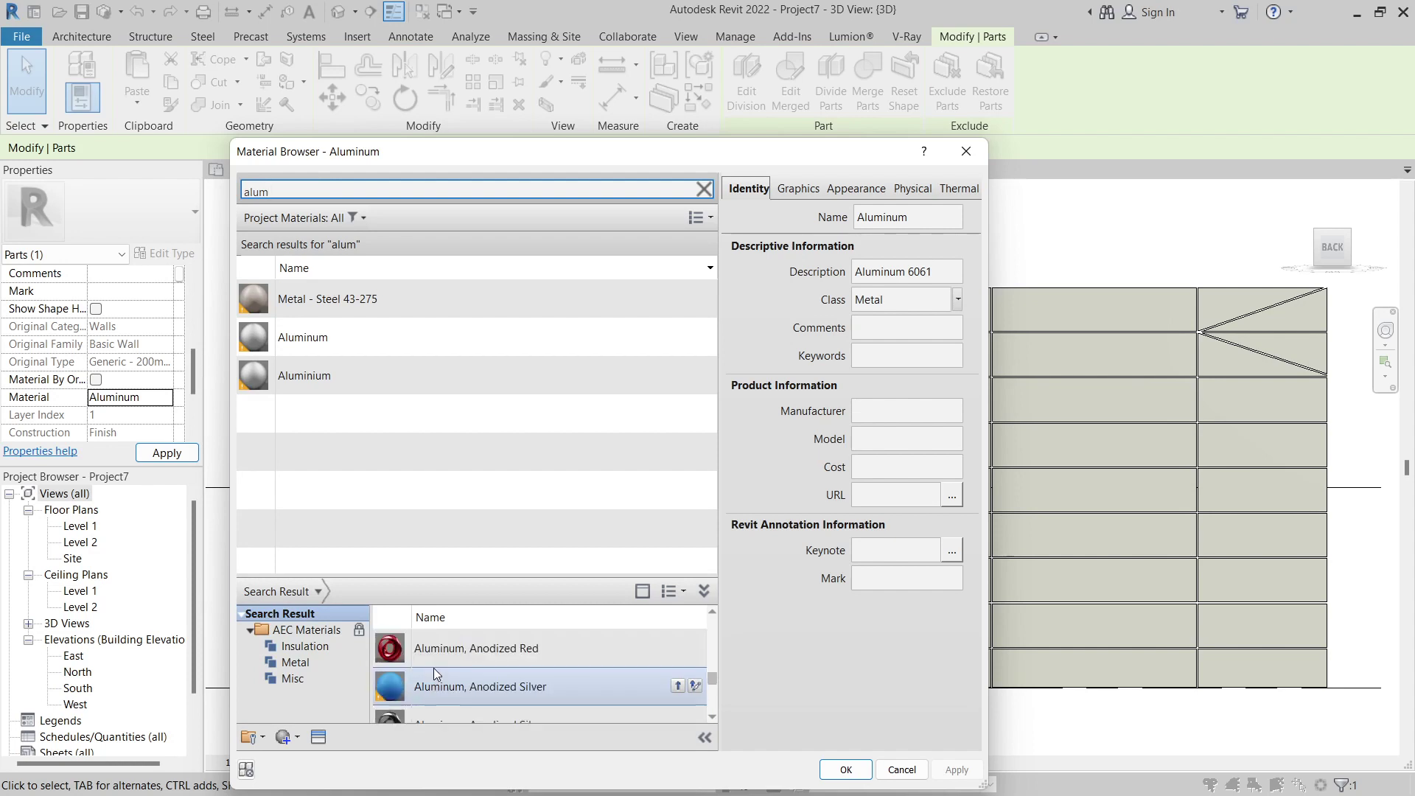
scroll(479, 676, "up", 2)
left_click(465, 648)
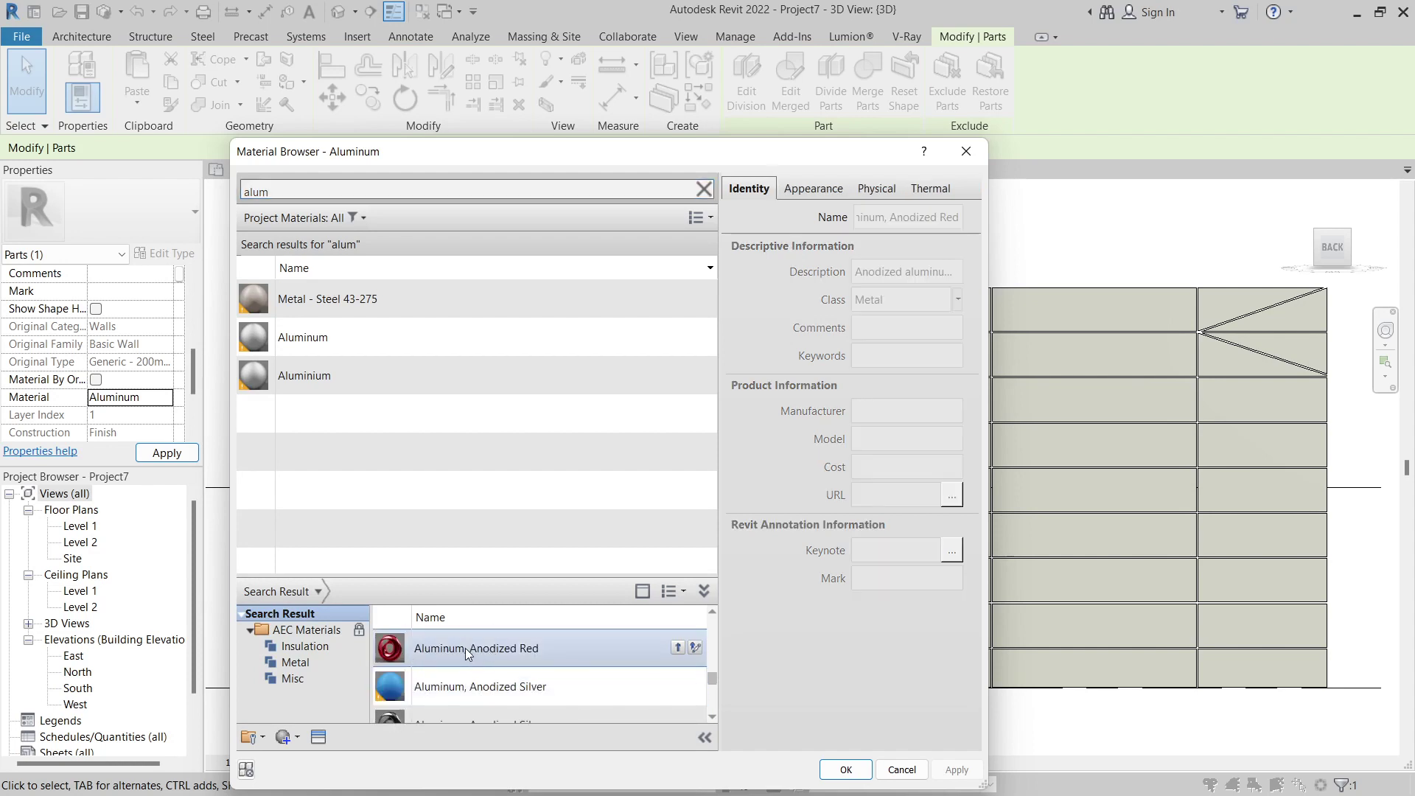
left_click(677, 647)
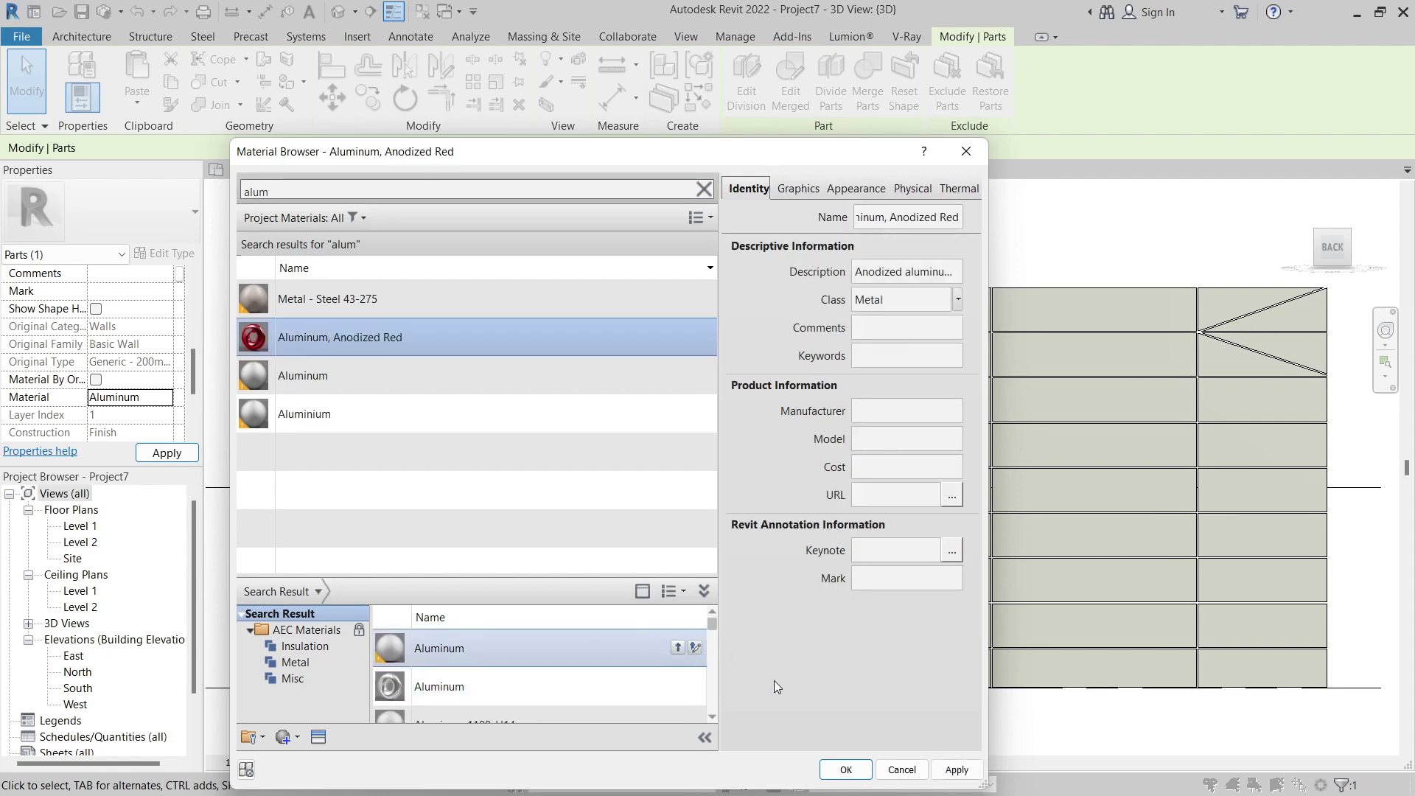
left_click(845, 770)
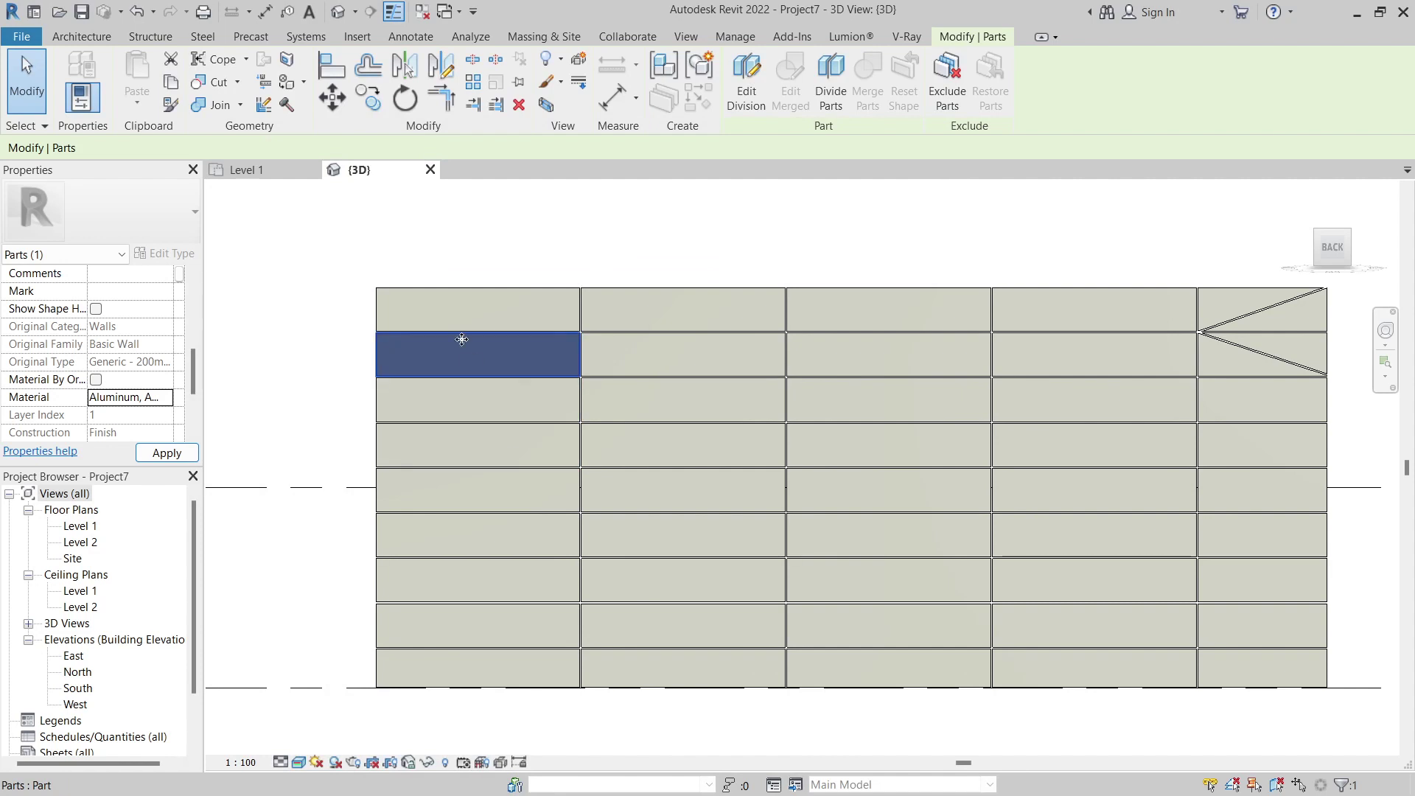
left_click(563, 222)
scroll(556, 382, "down", 1)
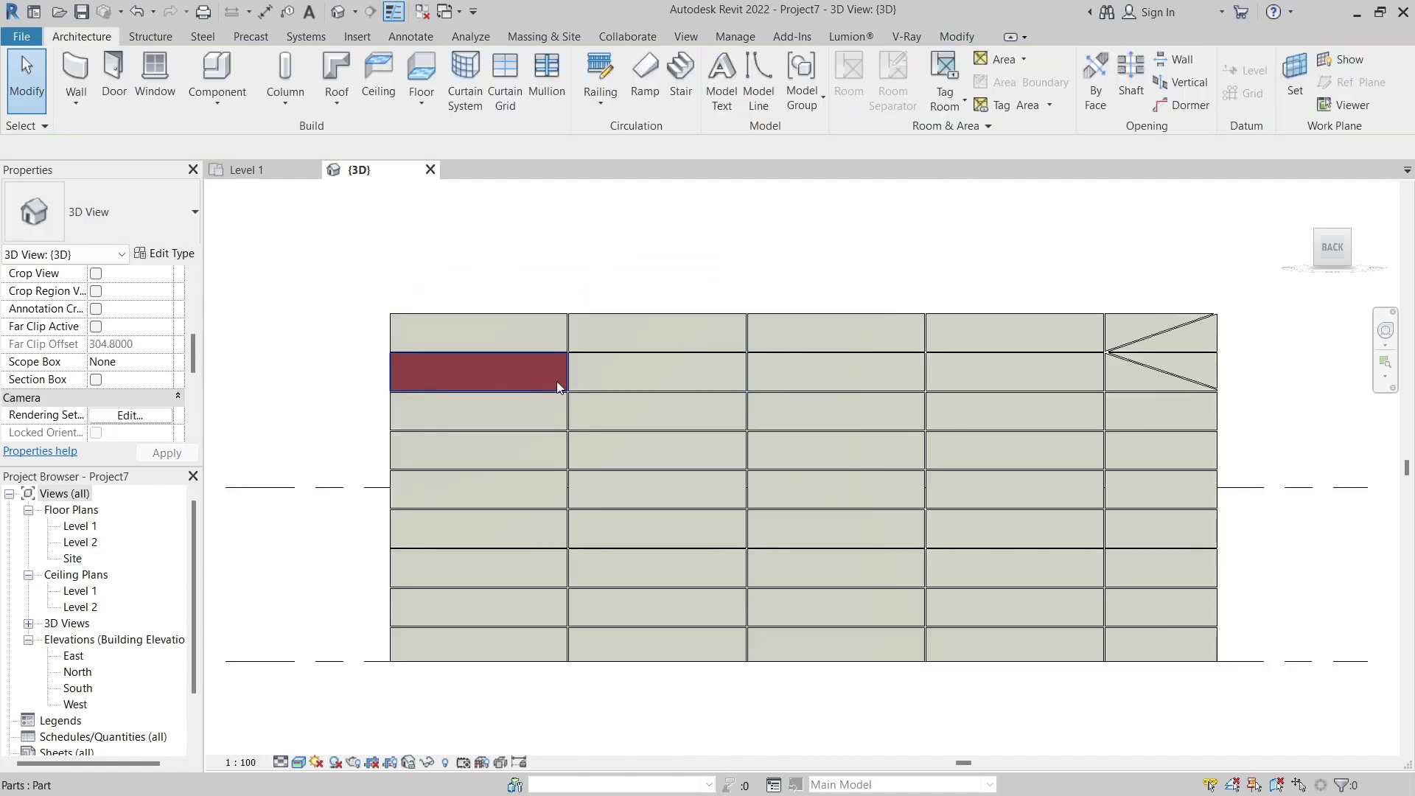
scroll(492, 376, "up", 1)
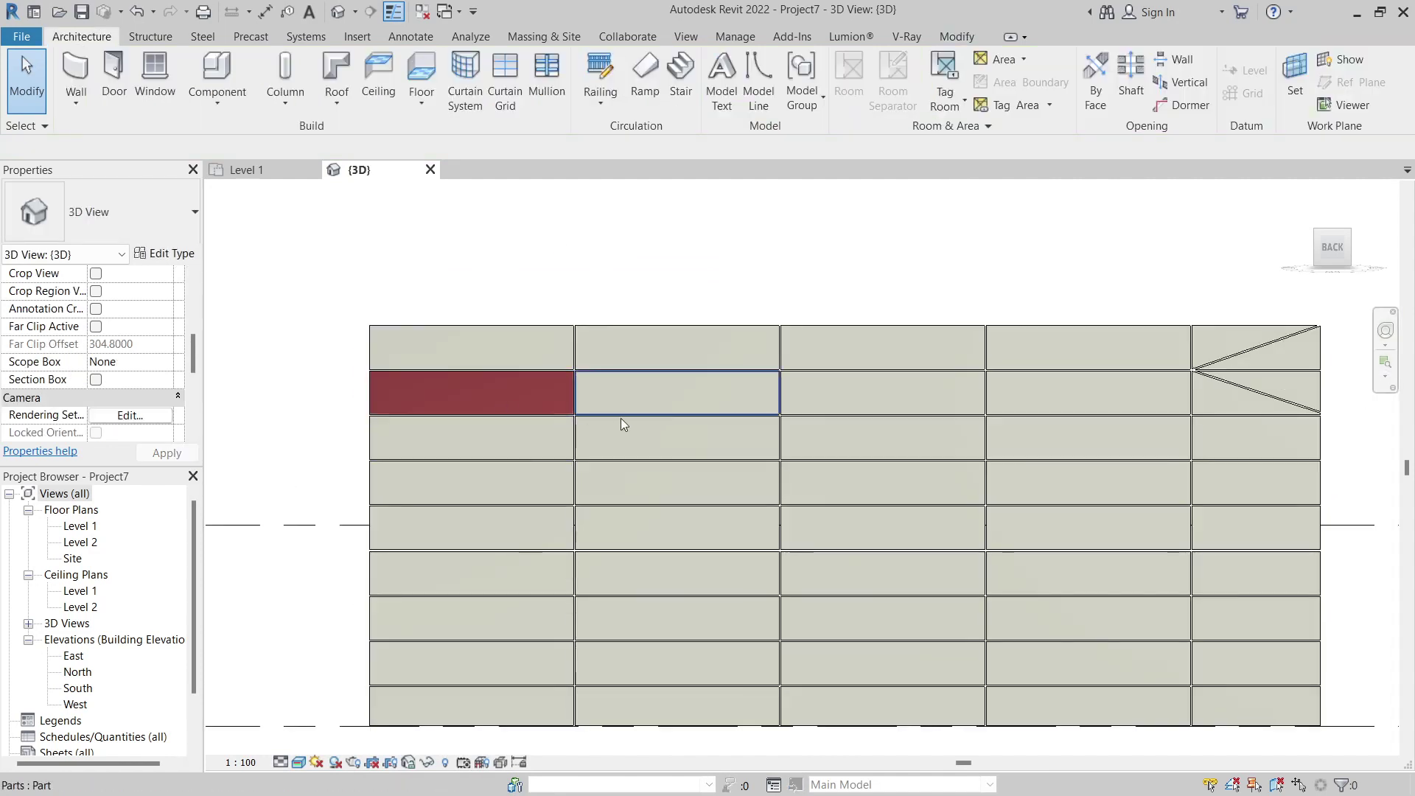
scroll(620, 418, "down", 2)
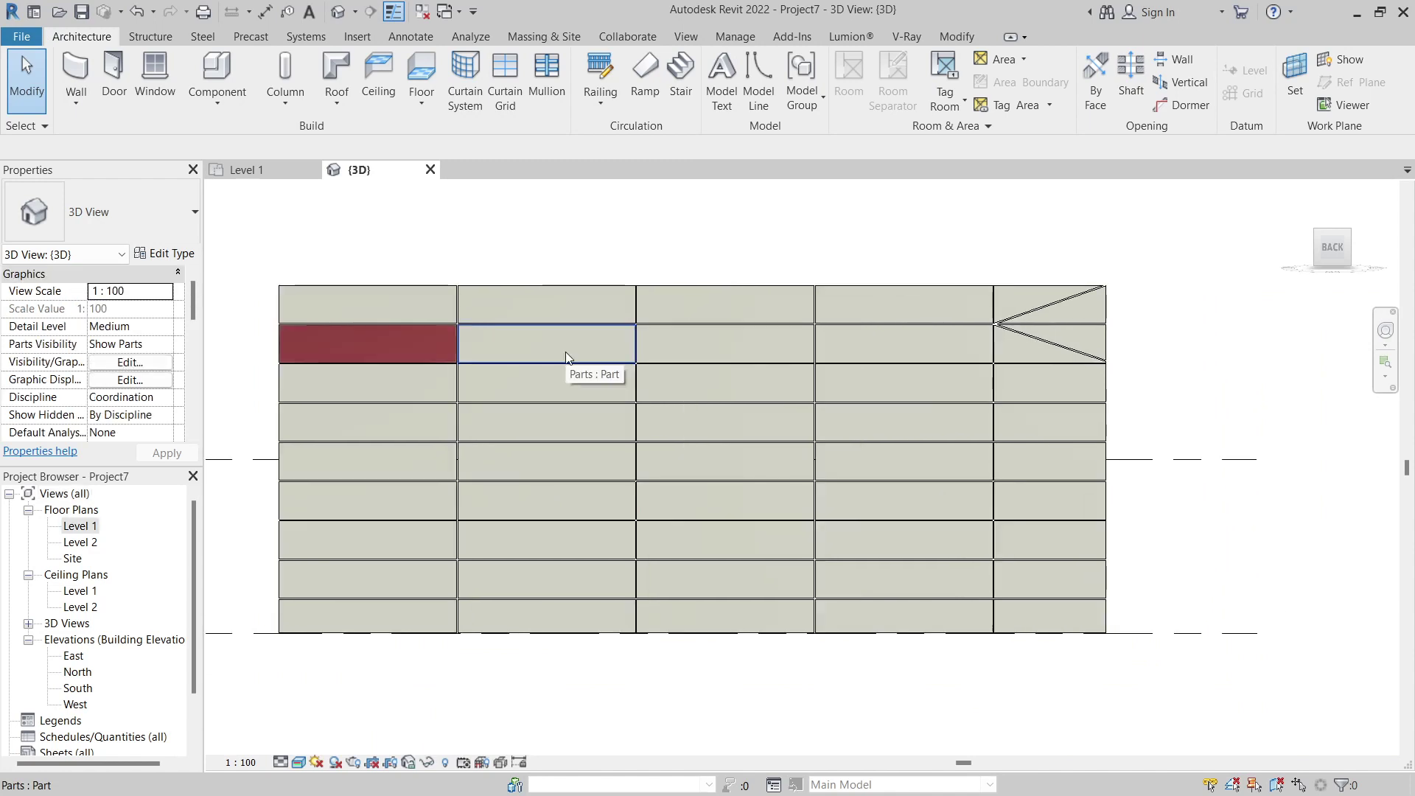
Place an M_Fixed 0915 x 1830mm window in the wall on the Level 1 plan, about 6.4 m from its left end
left_click(156, 74)
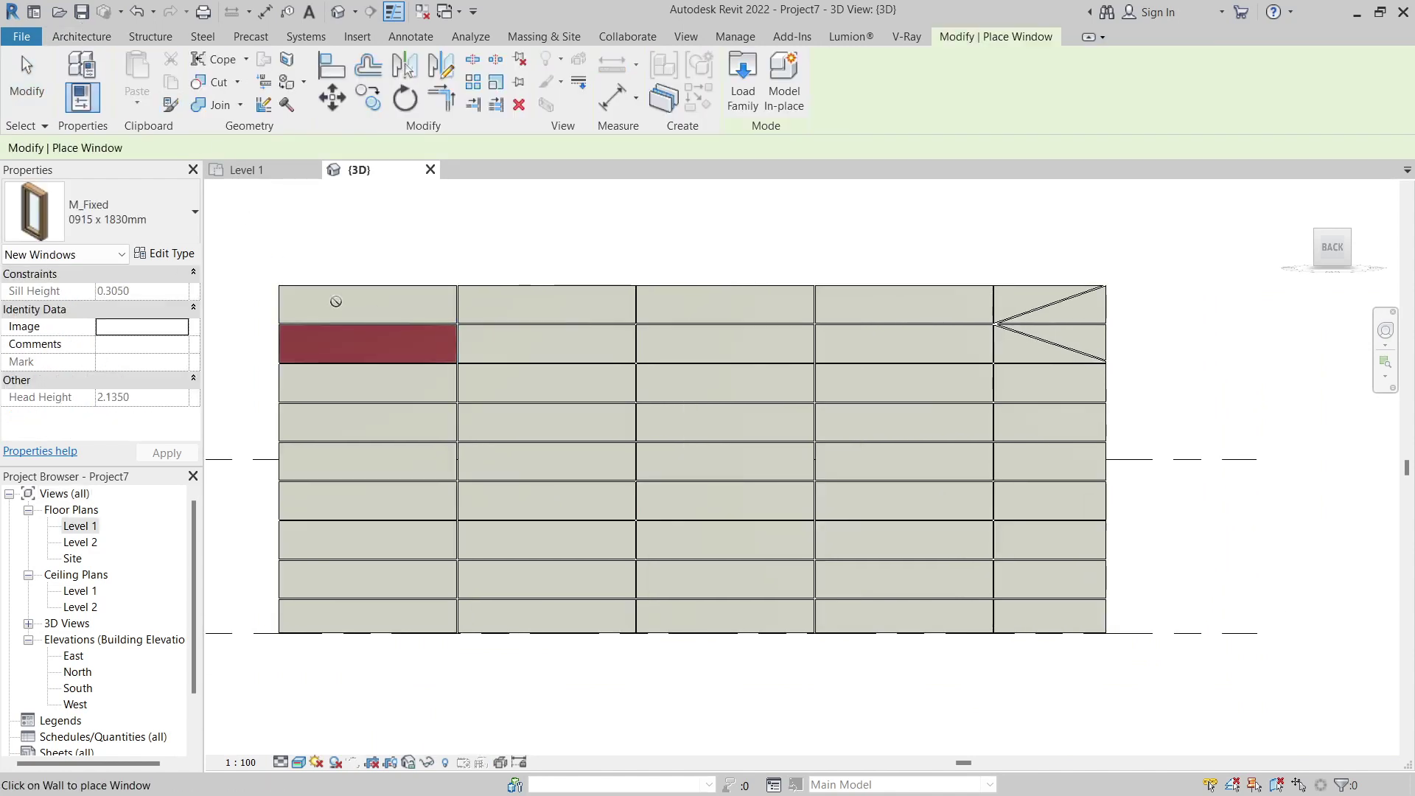
left_click(243, 170)
left_click(662, 454)
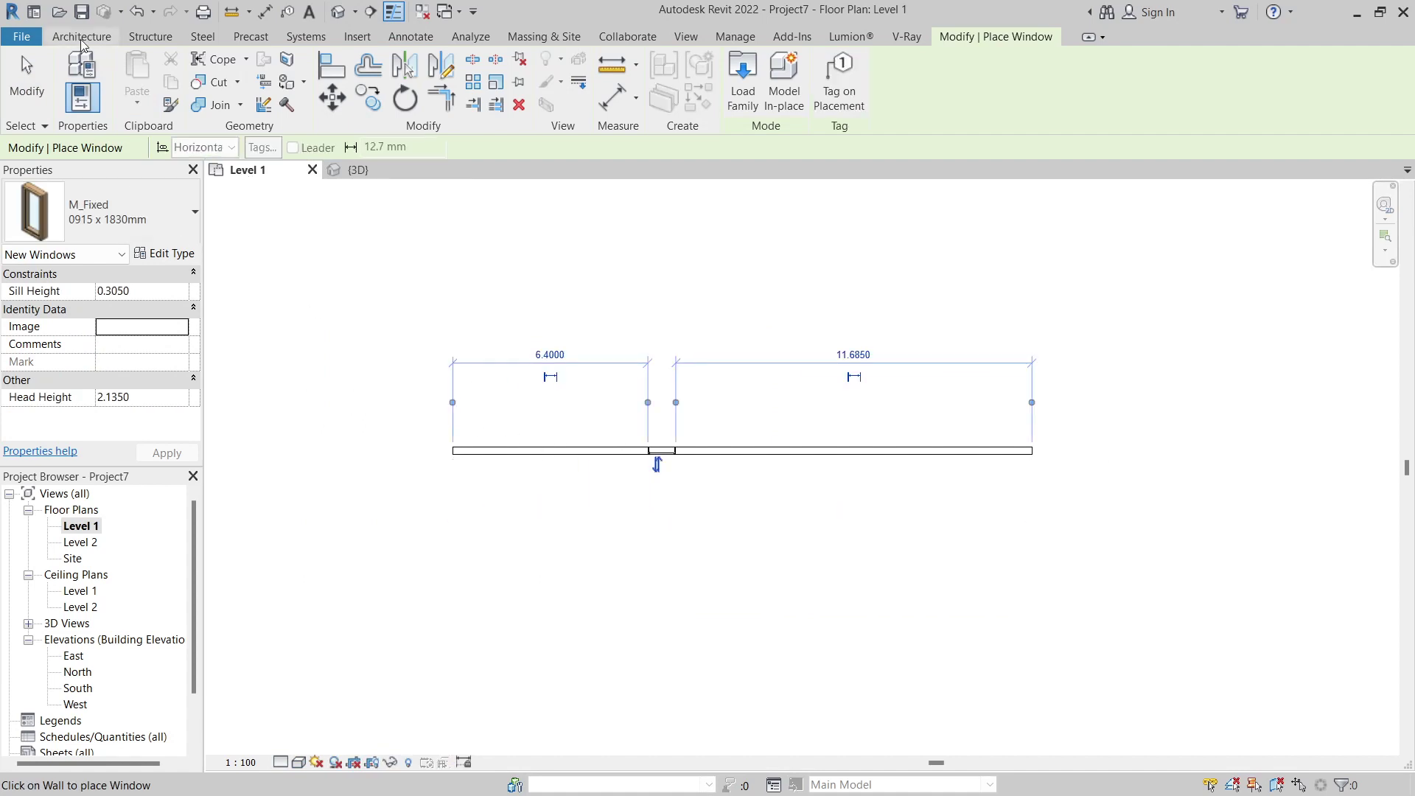
Place an M_Single-Flush 0915 x 2134mm door midway between the window and the wall's right end in plan, and return to the 3D view
left_click(81, 37)
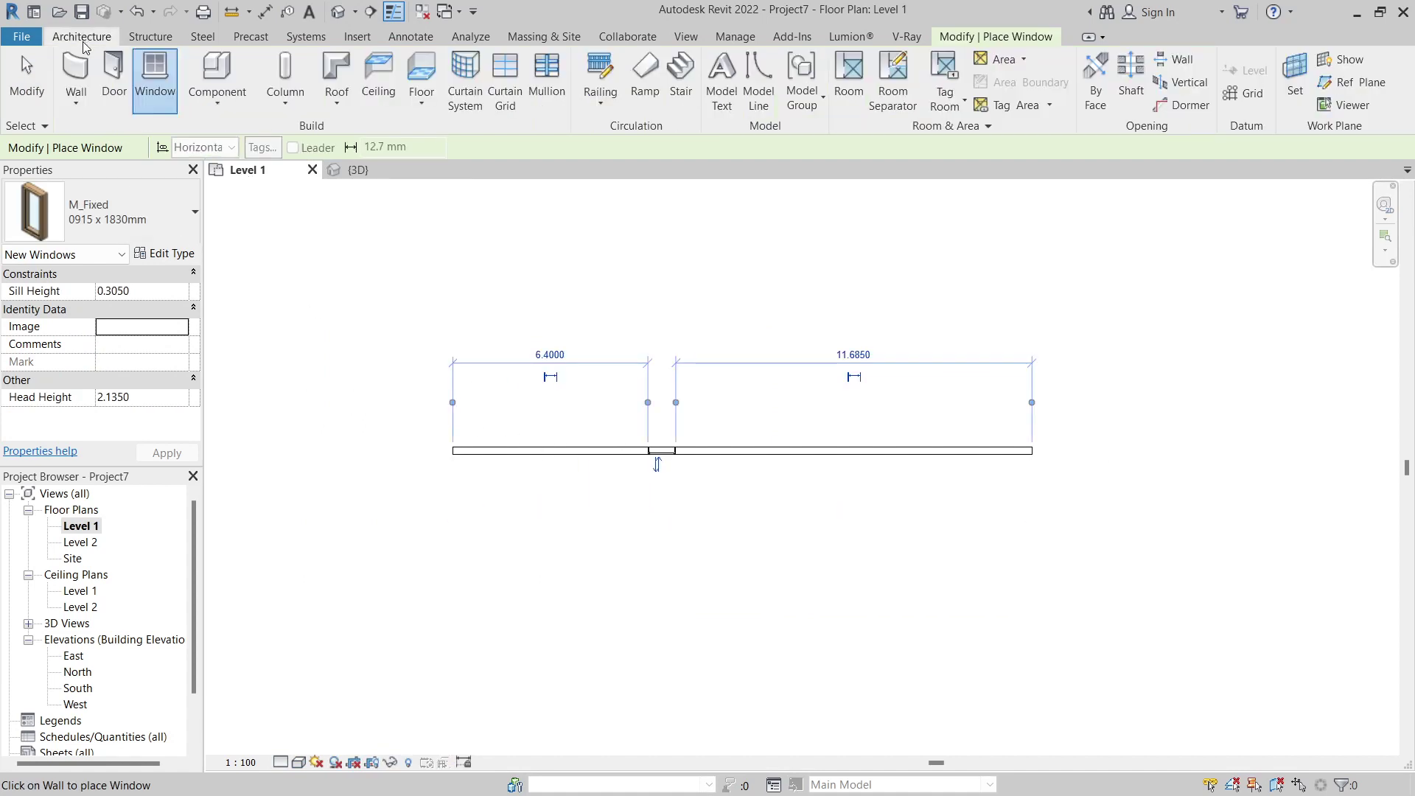
left_click(106, 74)
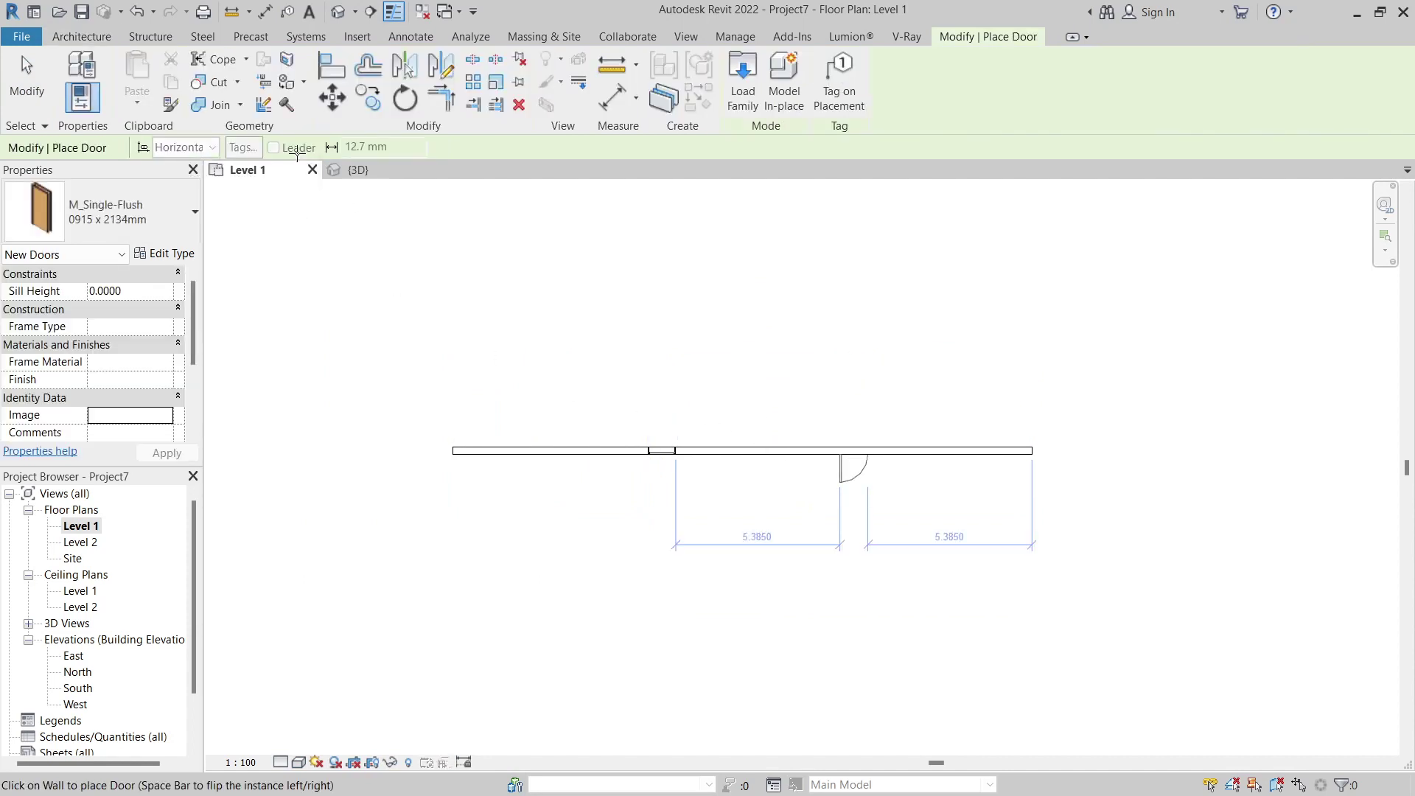
left_click(361, 170)
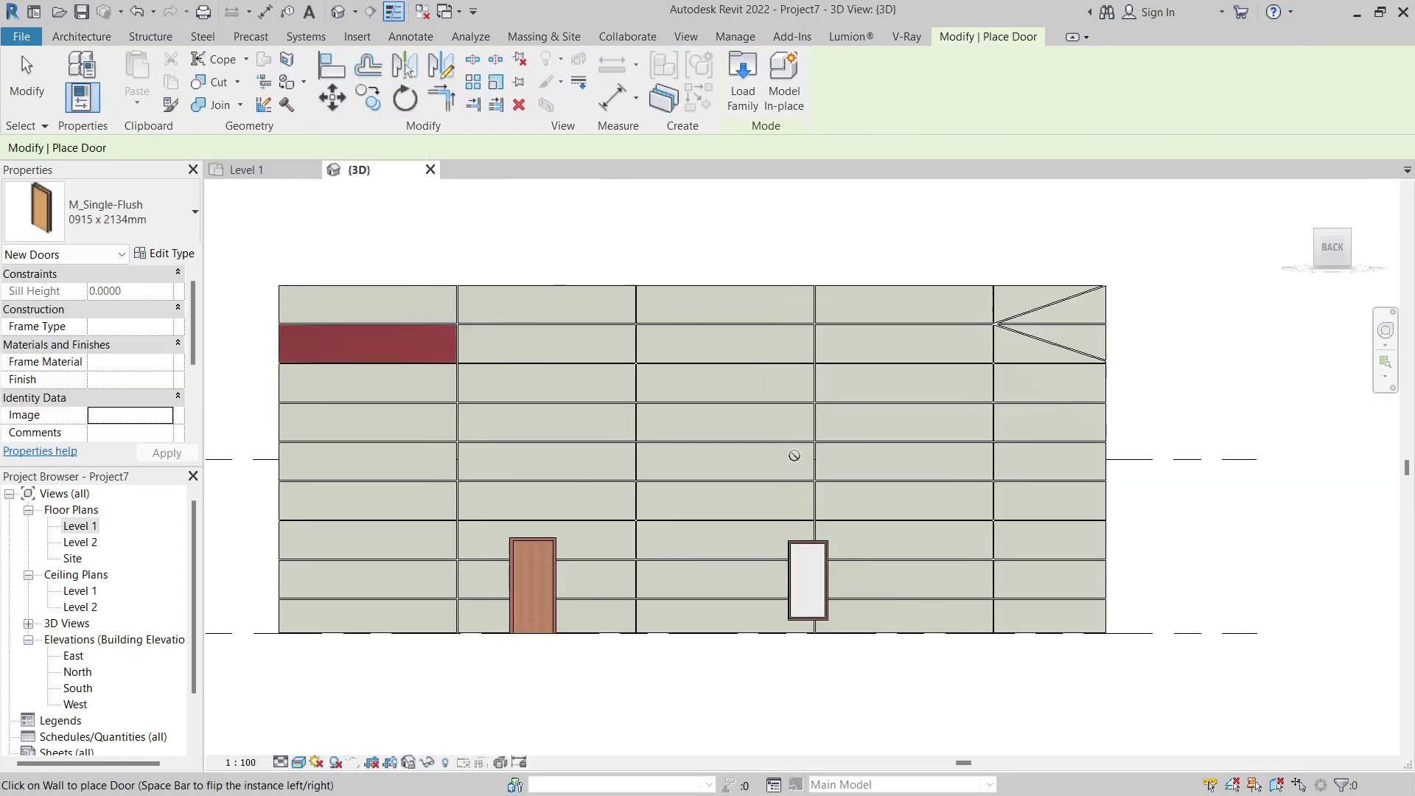
left_click(44, 77)
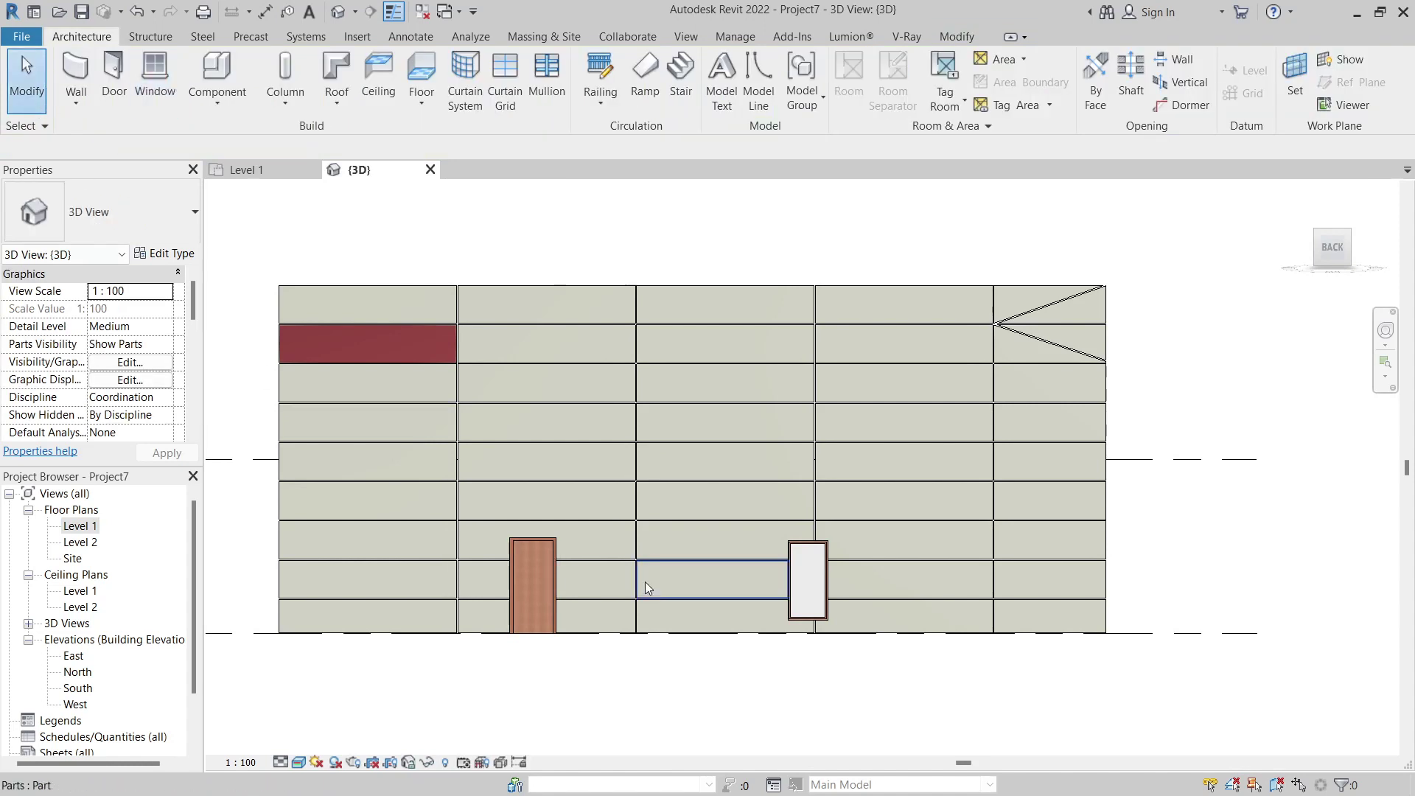
Move the window in the 3D view away from the door, to about 7.3 m from it and 4.49 m from the wall's right end
left_click(798, 590)
left_click_drag(829, 582, 914, 577)
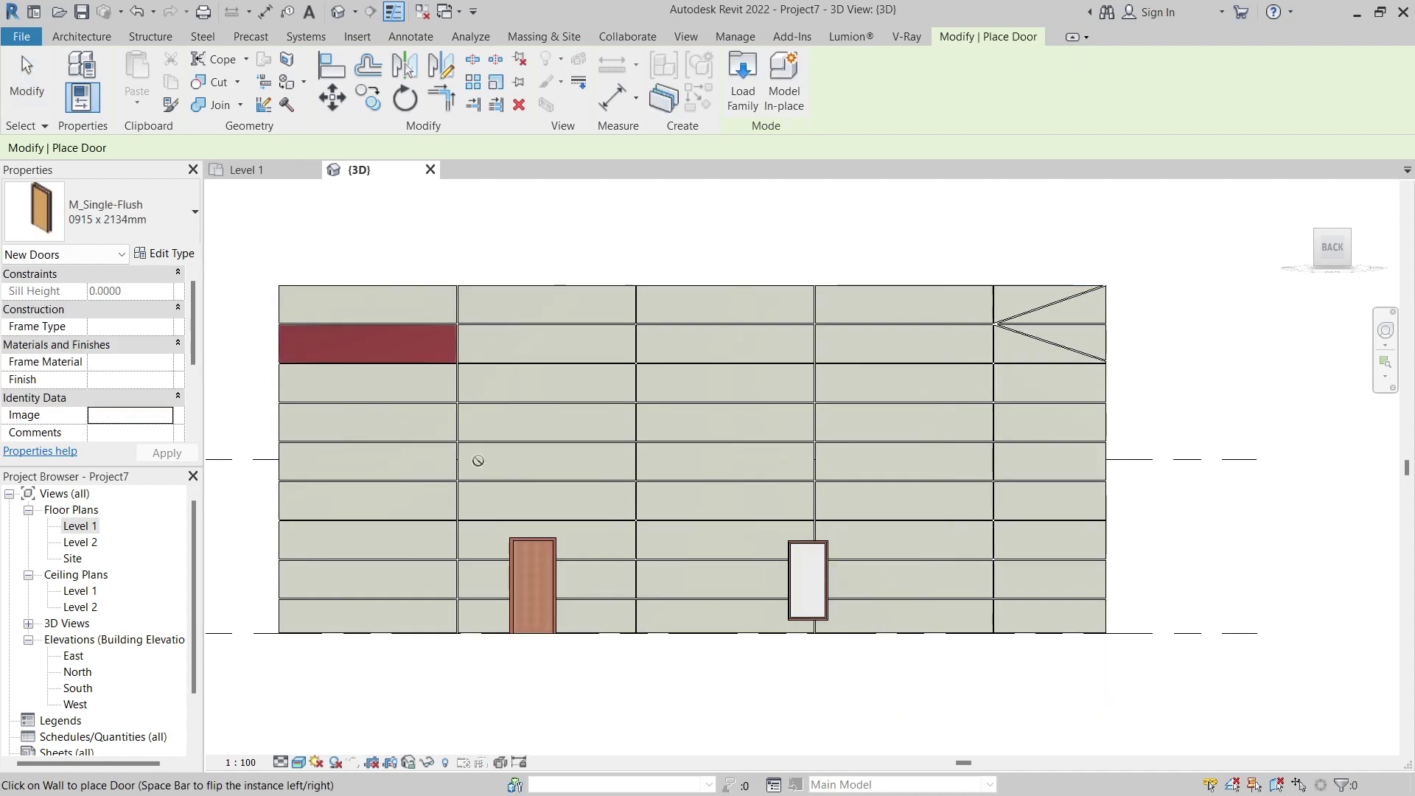
left_click(41, 94)
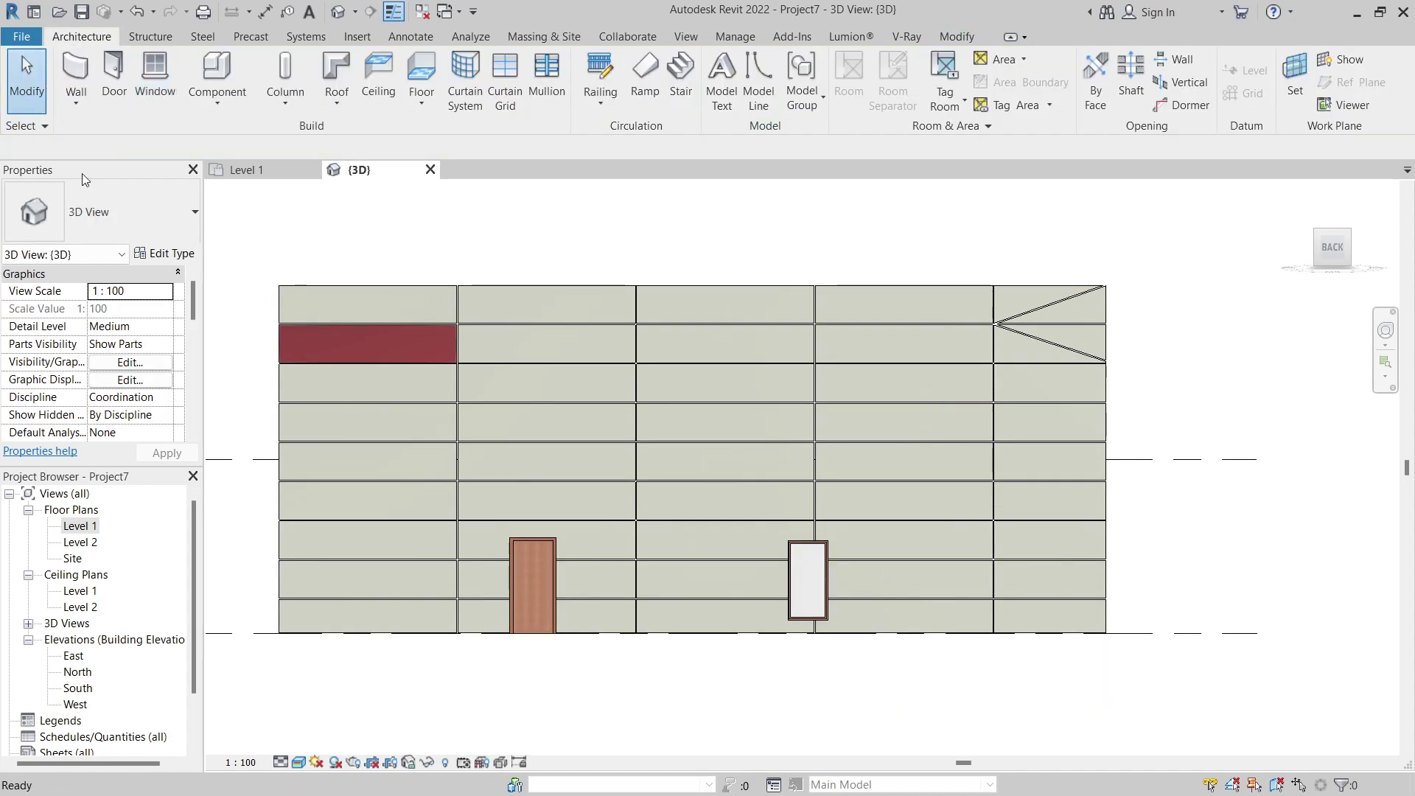
left_click(798, 589)
left_click_drag(859, 580, 709, 601)
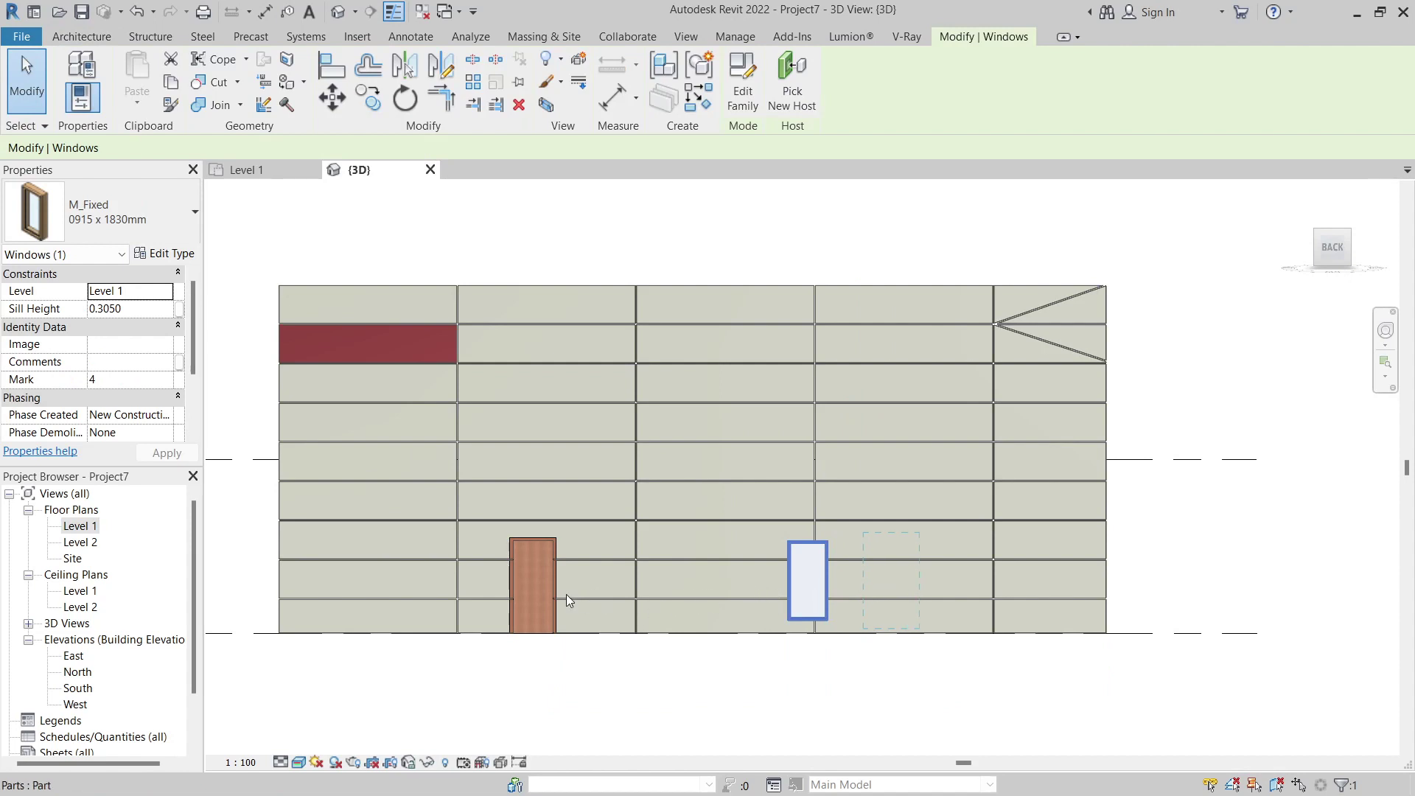
left_click_drag(566, 594, 545, 587)
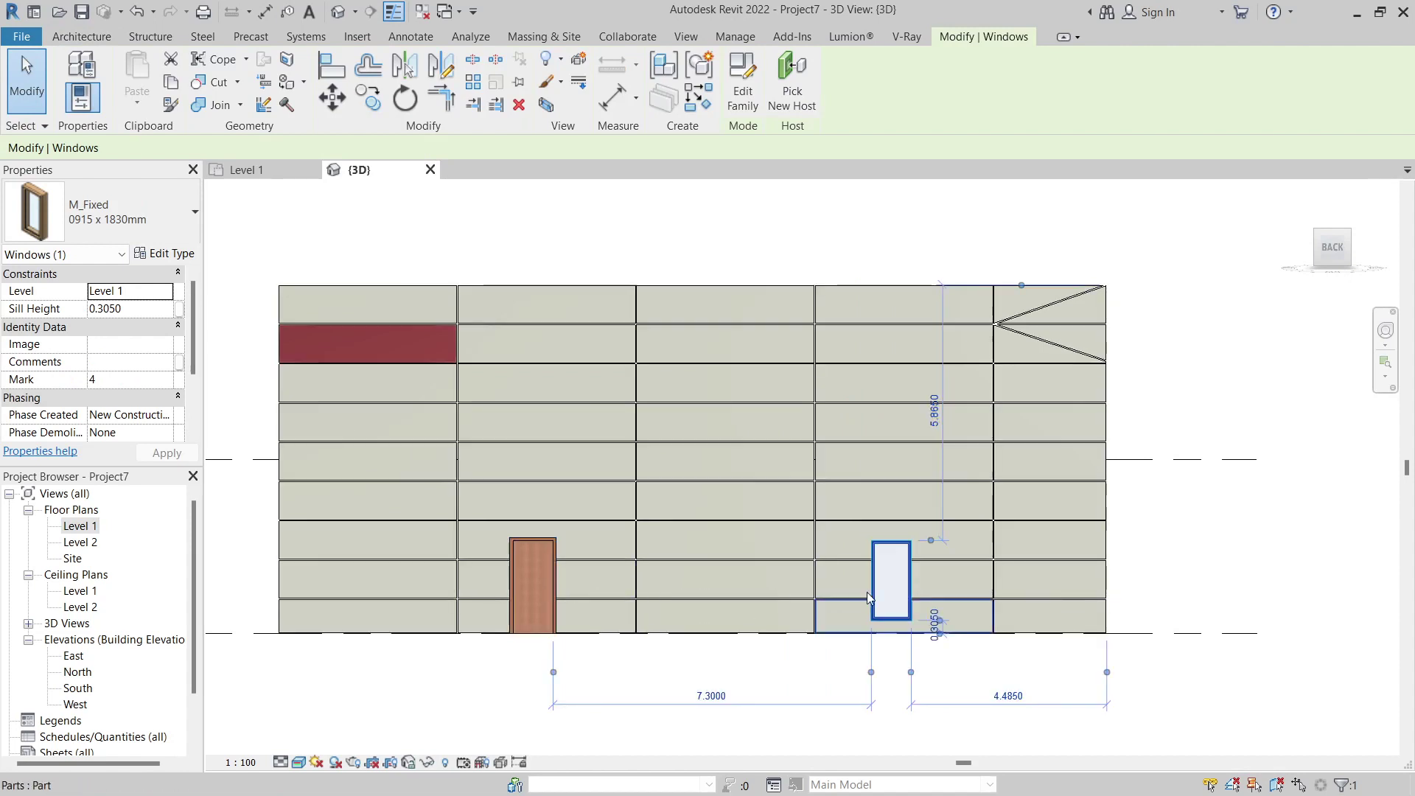